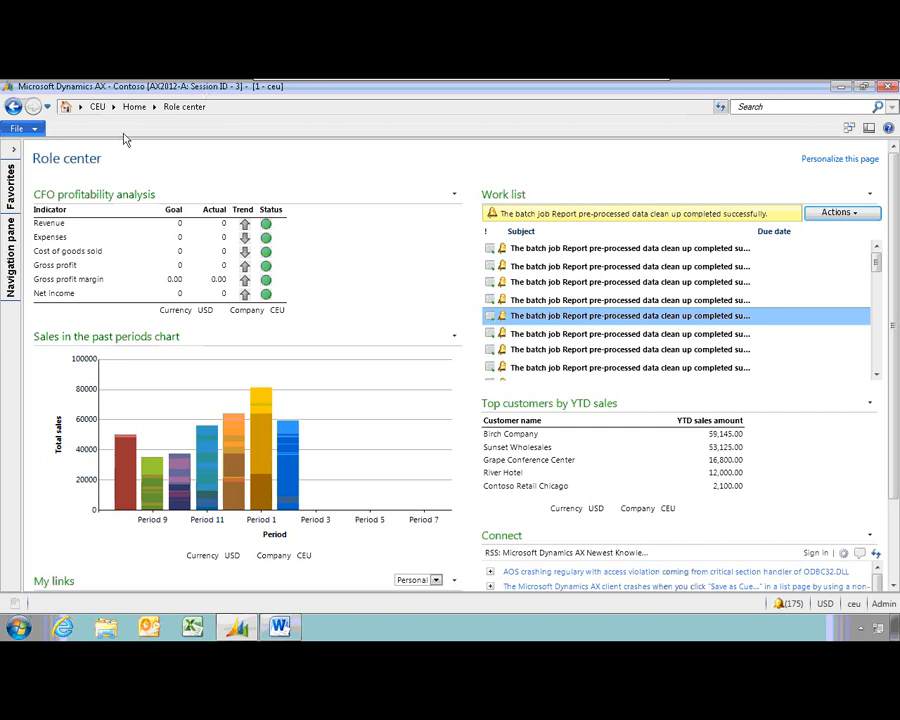
- Open the list of all opportunities in the Sales and marketing module of the CEU company
{"action": "left_click", "coordinate": [114, 106]}
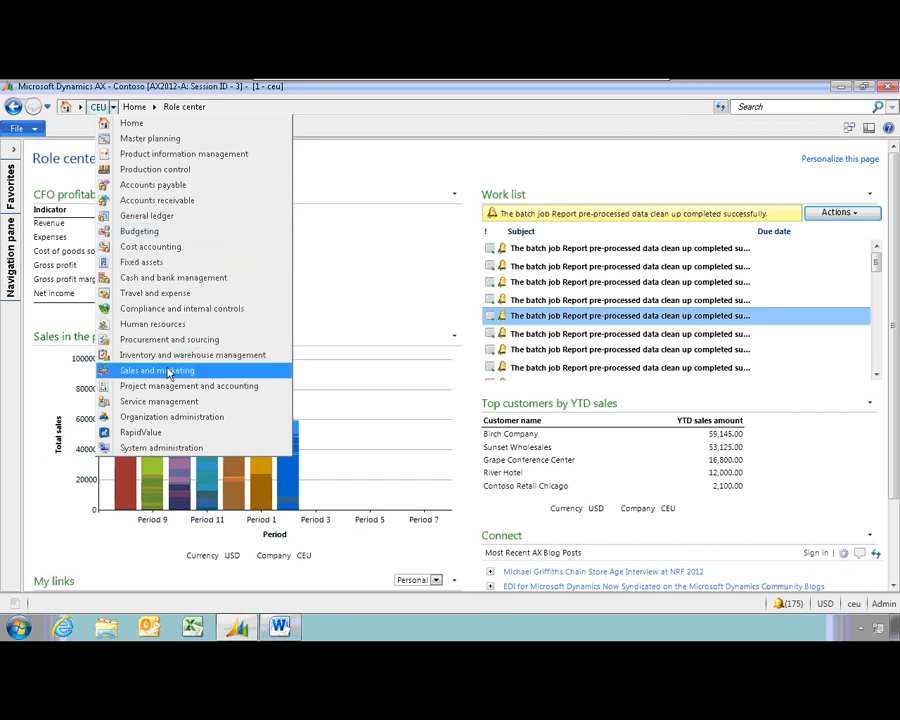
{"action": "left_click", "coordinate": [220, 369]}
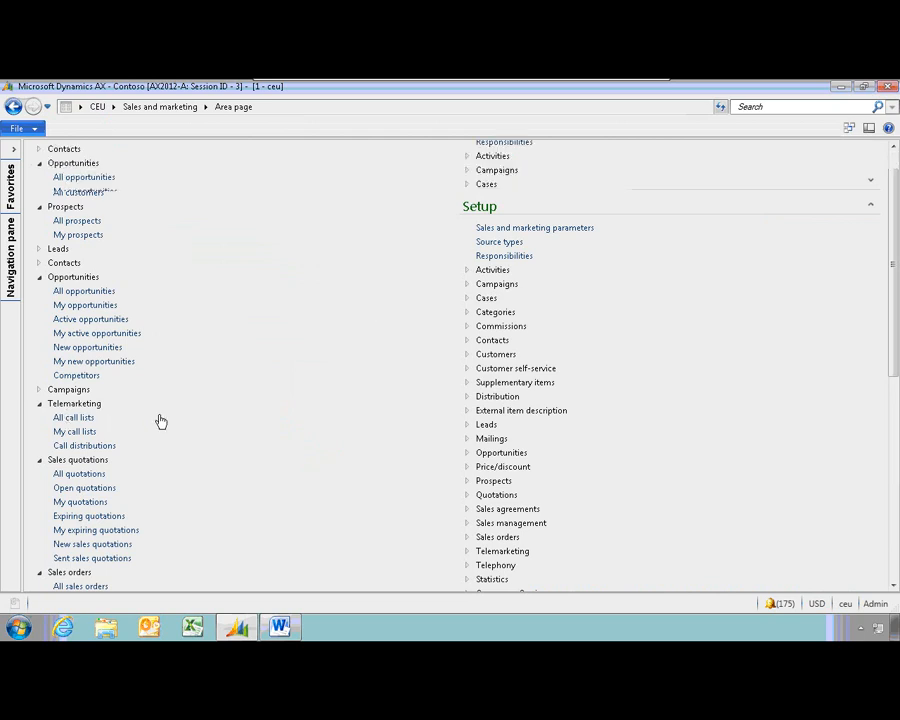
{"action": "scroll", "coordinate": [160, 421], "scroll_direction": "down", "scroll_amount": 2}
{"action": "left_click", "coordinate": [97, 217]}
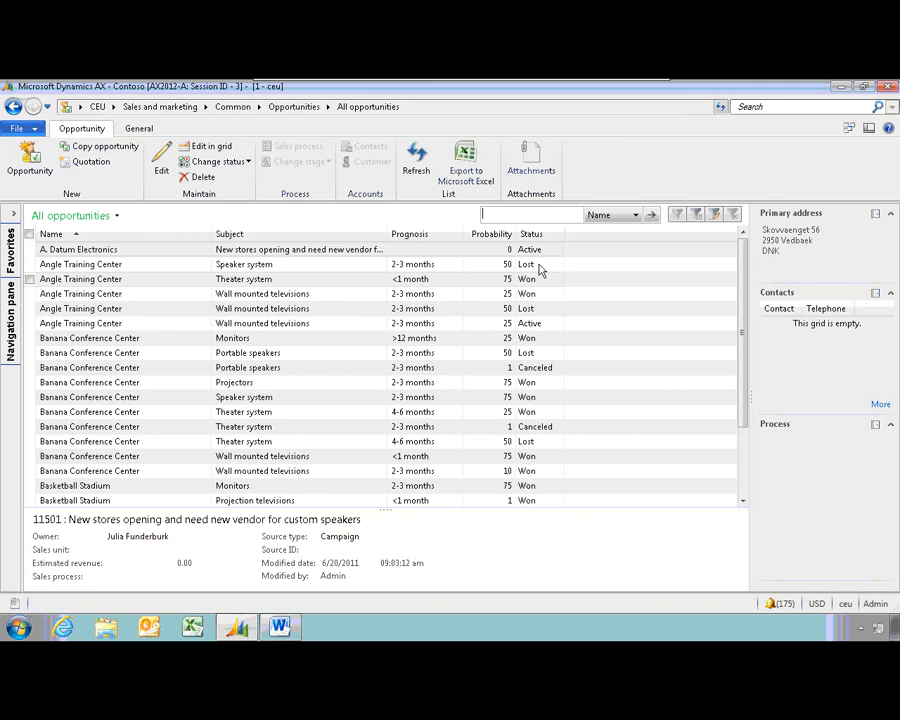
- Export the opportunities list to Microsoft Excel and show the exported workbook maximized with its Dynamics AX commands
{"action": "left_click", "coordinate": [480, 187]}
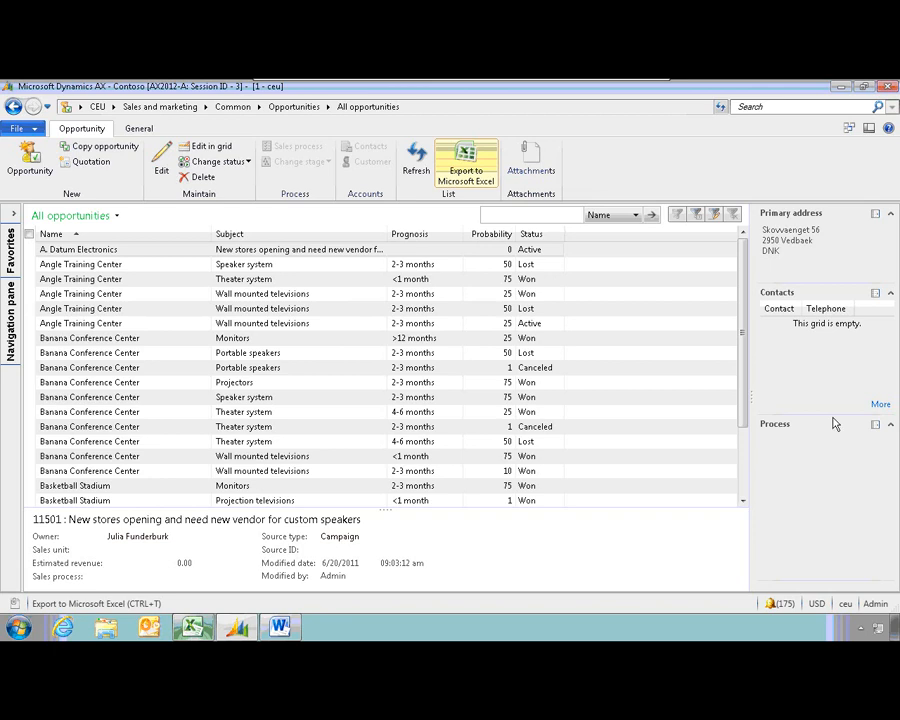
{"action": "left_click", "coordinate": [185, 627]}
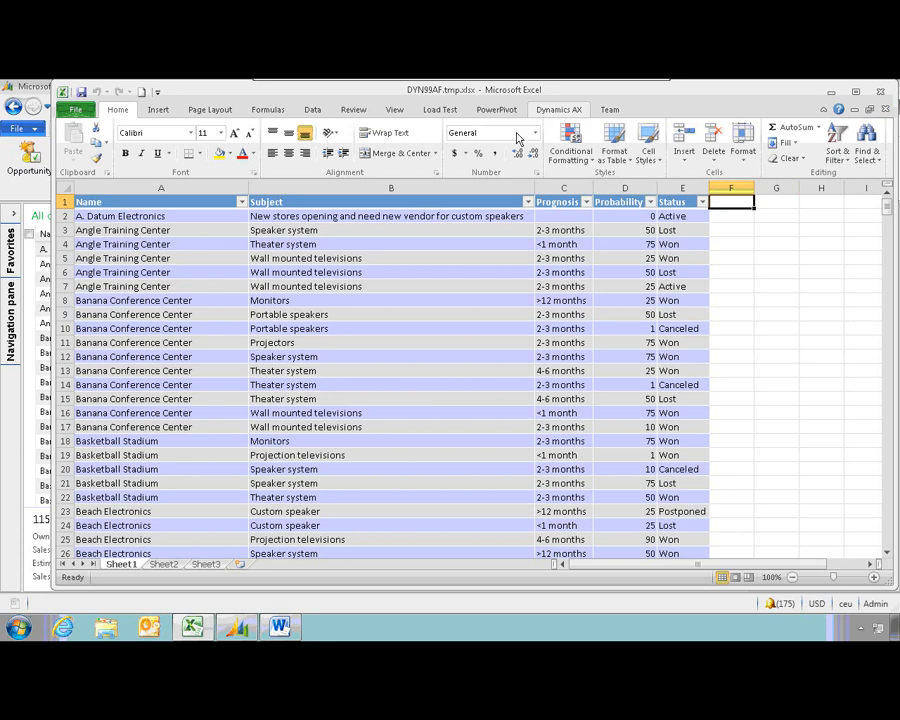
{"action": "left_click", "coordinate": [559, 112]}
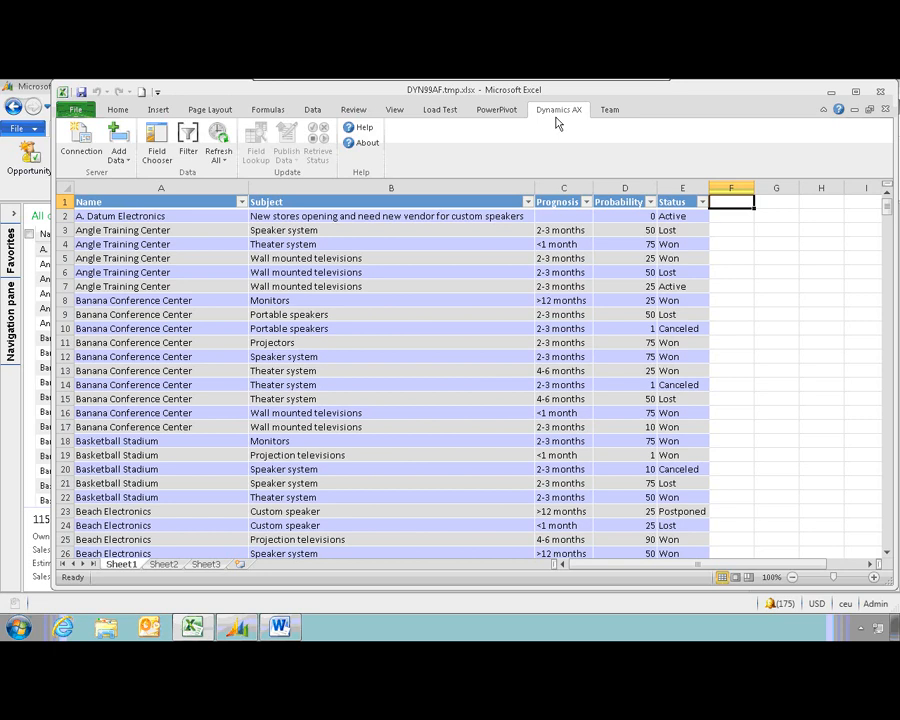
{"action": "double_click", "coordinate": [737, 97]}
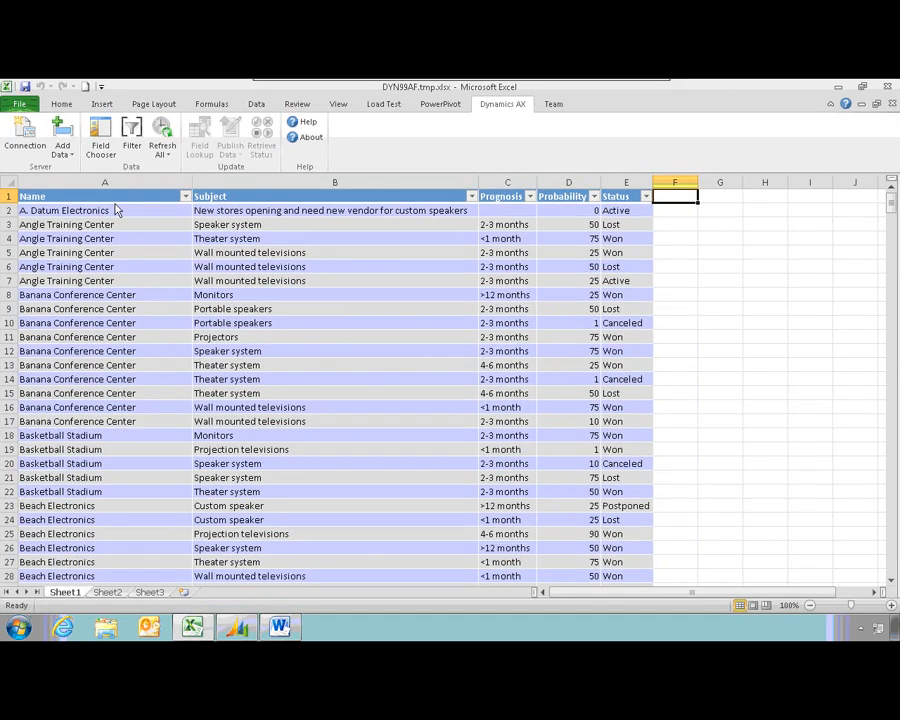
- Use the Field Chooser to add the Estimated revenue field as a new column after Status
{"action": "left_click", "coordinate": [101, 150]}
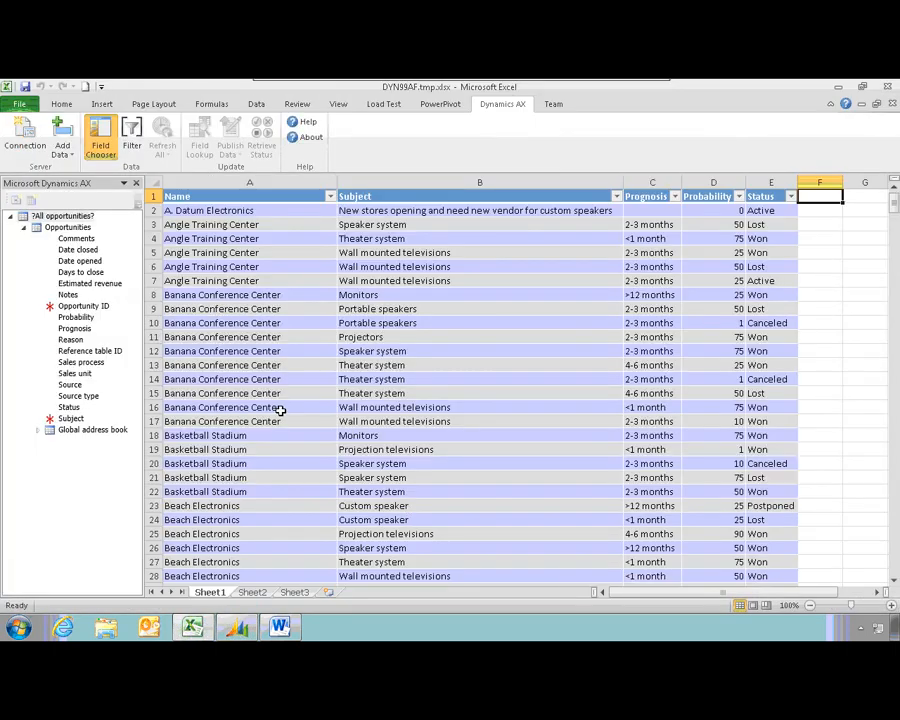
{"action": "left_click", "coordinate": [113, 289]}
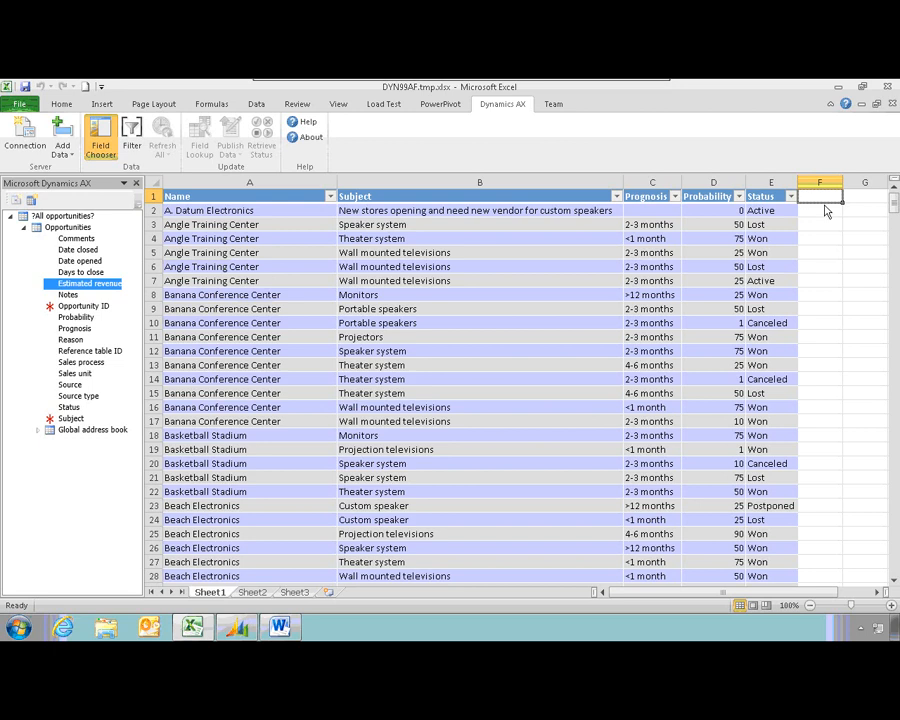
{"action": "left_click_drag", "start_coordinate": [827, 211], "coordinate": [825, 206]}
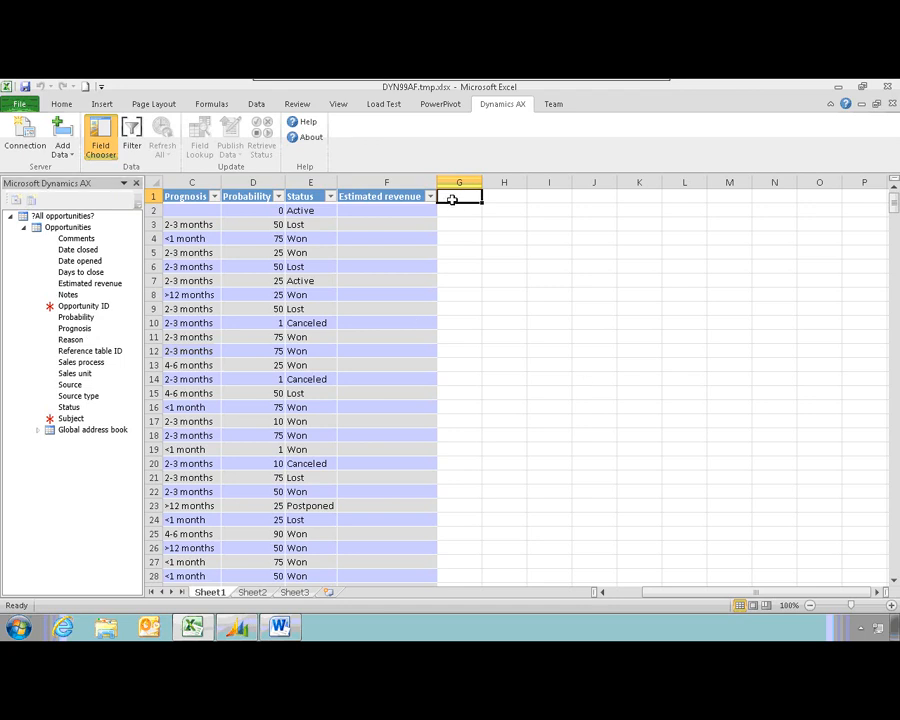
- Add a table column headed "Probable Revenue" in cell G1, next to Estimated revenue
{"action": "type", "text": "Probably"}
{"action": "key", "text": "BackSpace"}
{"action": "type", "text": "e Re"}
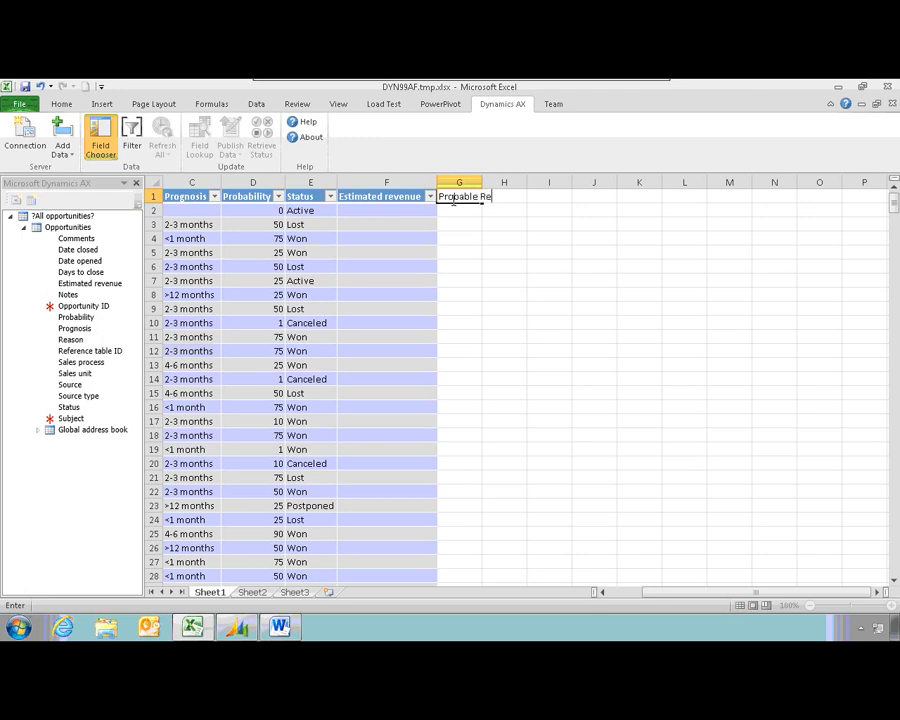
{"action": "type", "text": "venue"}
{"action": "key", "text": "Return"}
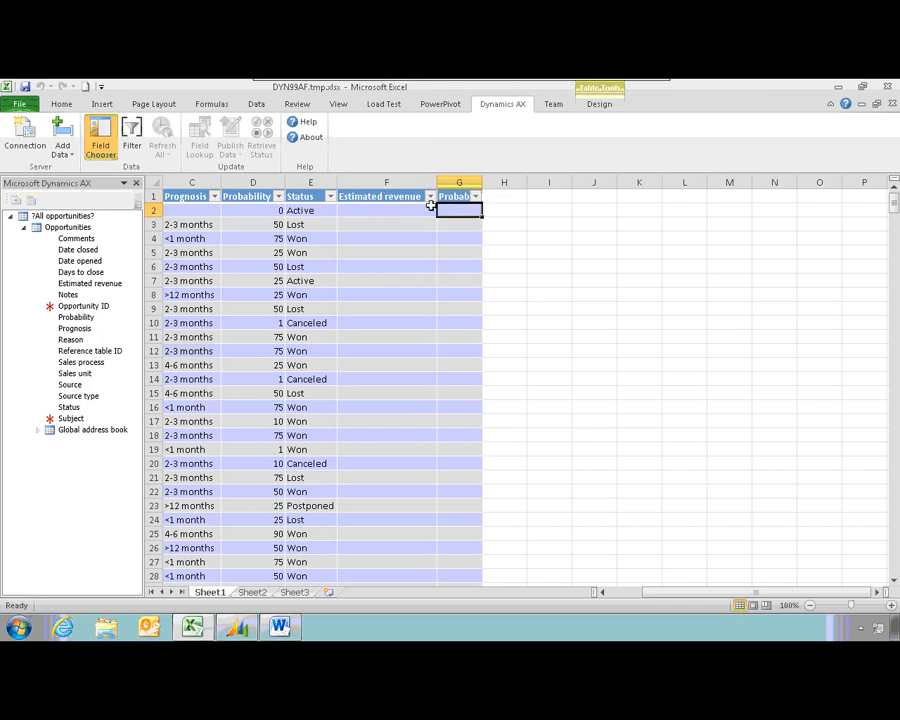
{"action": "type", "text": "="}
{"action": "key", "text": "Left"}
{"action": "key", "text": "Left"}
{"action": "key", "text": "Left"}
{"action": "key", "text": "Right"}
{"action": "key", "text": "Right"}
{"action": "type", "text": "*"}
{"action": "key", "text": "Left"}
{"action": "key", "text": "Left"}
{"action": "key", "text": "Left"}
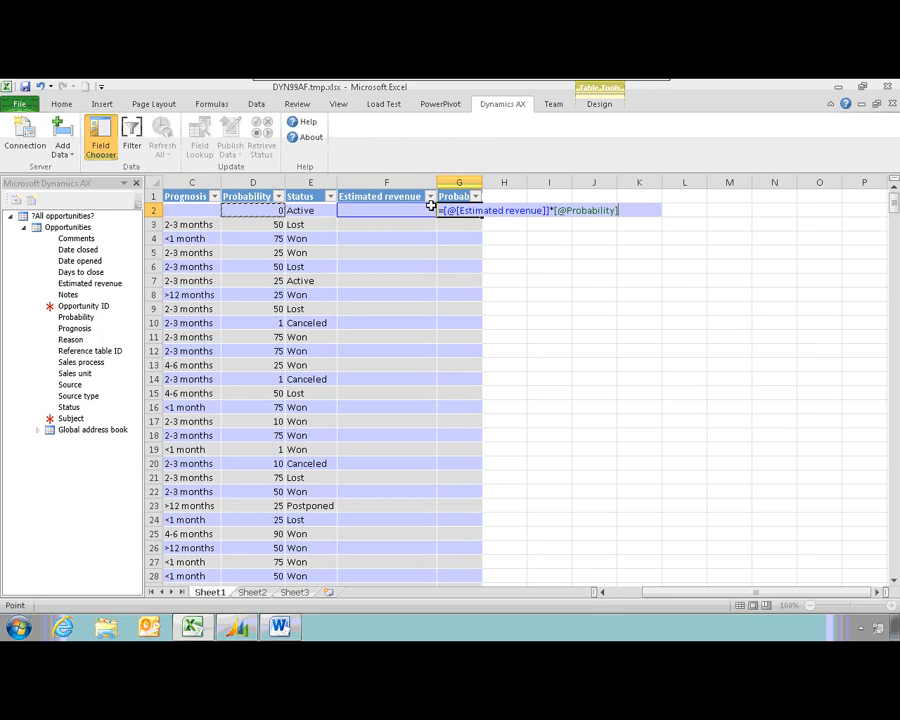
{"action": "type", "text": "/100"}
{"action": "key", "text": "Return"}
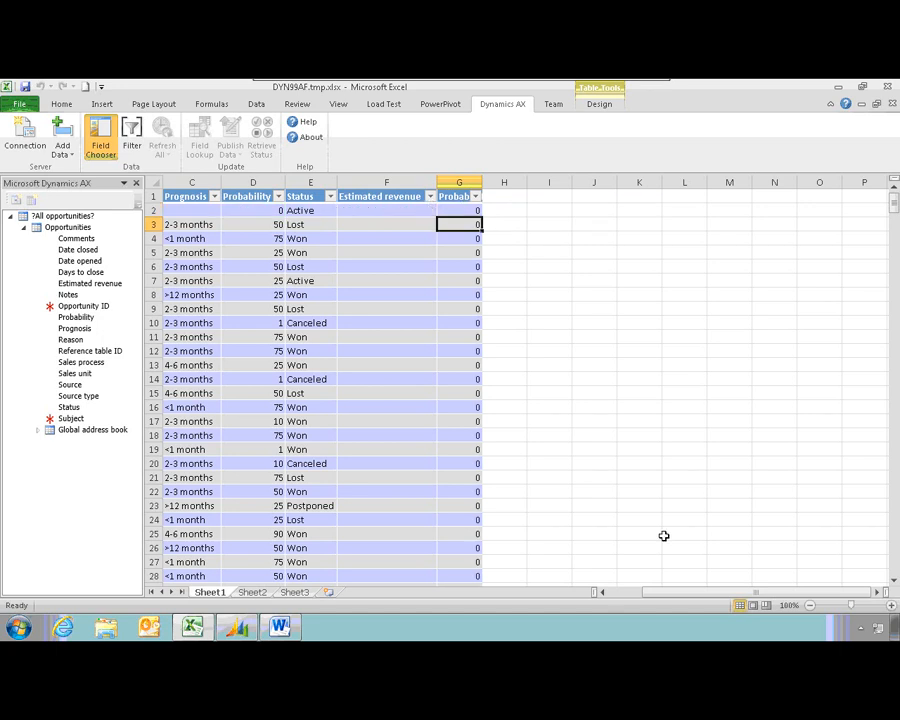
- Add a Dynamics AX filter condition limiting the Opportunities Status field to Active and refresh all the data
{"action": "left_click_drag", "start_coordinate": [659, 581], "coordinate": [656, 581]}
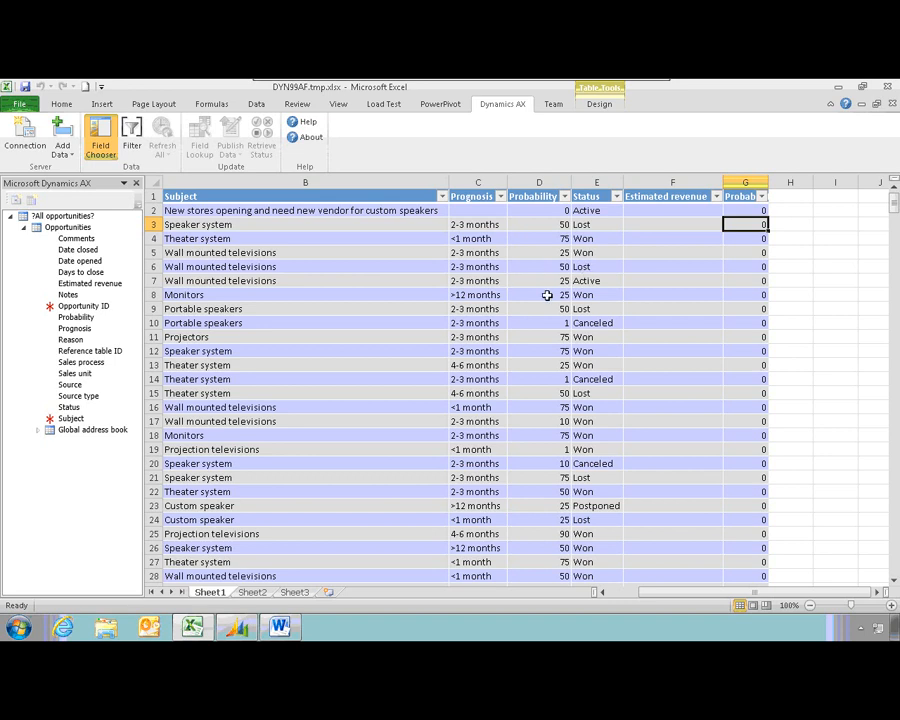
{"action": "left_click", "coordinate": [131, 138]}
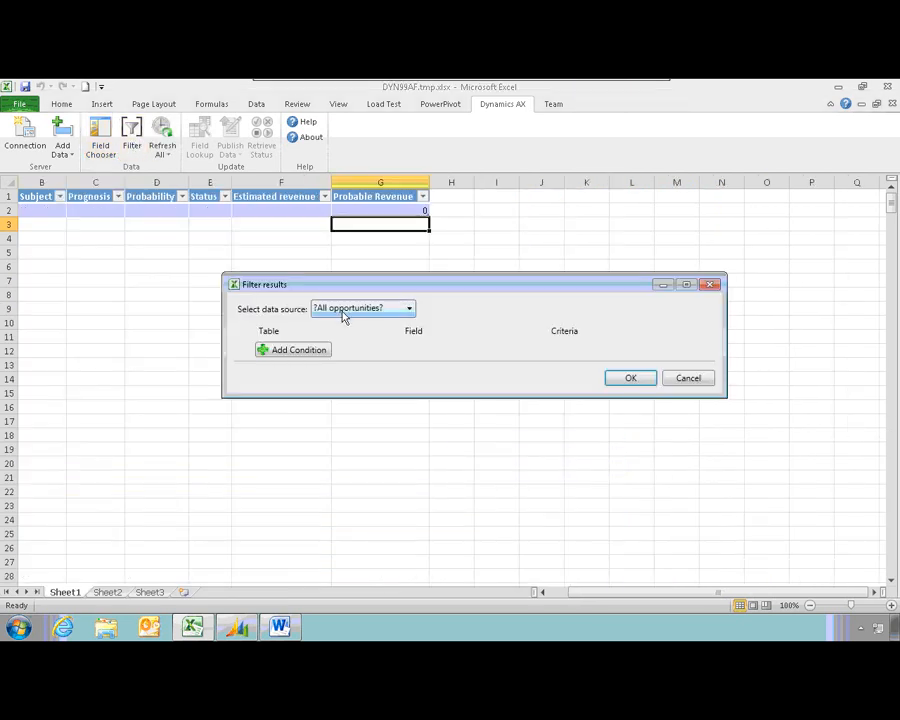
{"action": "left_click", "coordinate": [312, 353]}
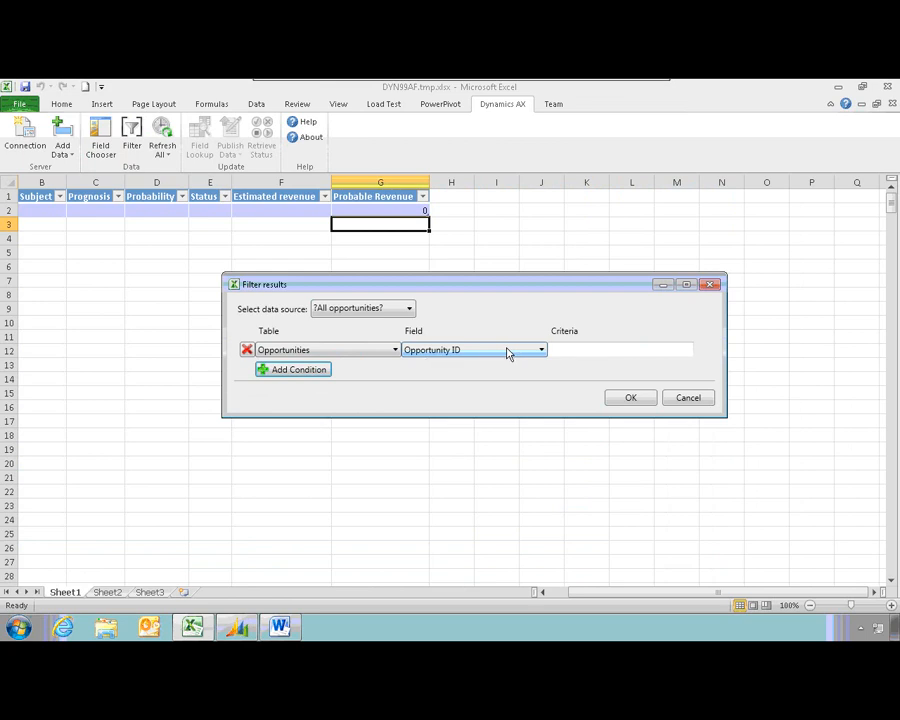
{"action": "left_click", "coordinate": [504, 354]}
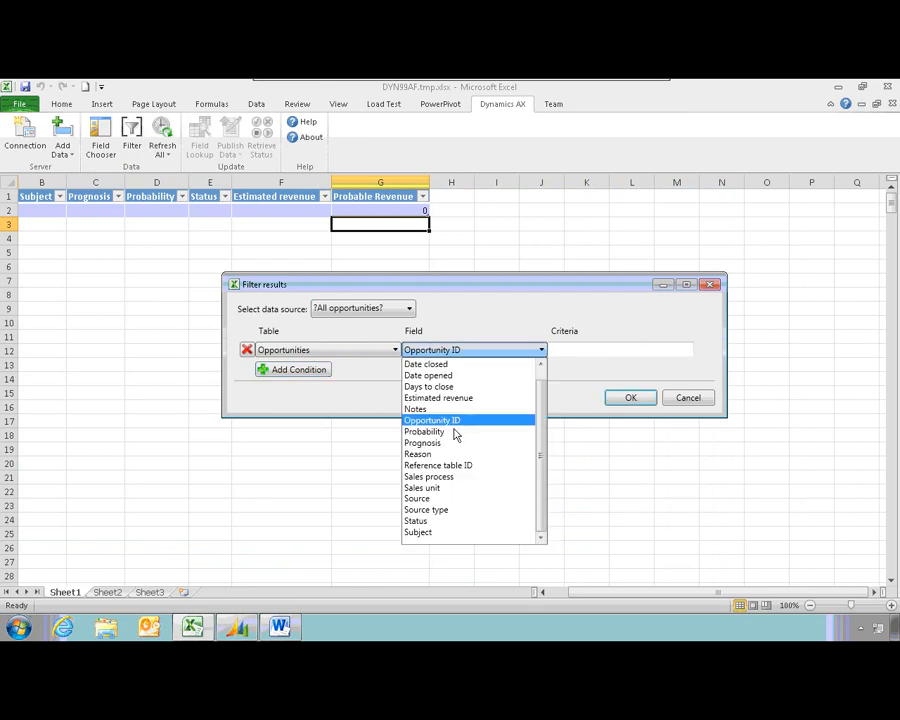
{"action": "left_click", "coordinate": [427, 522]}
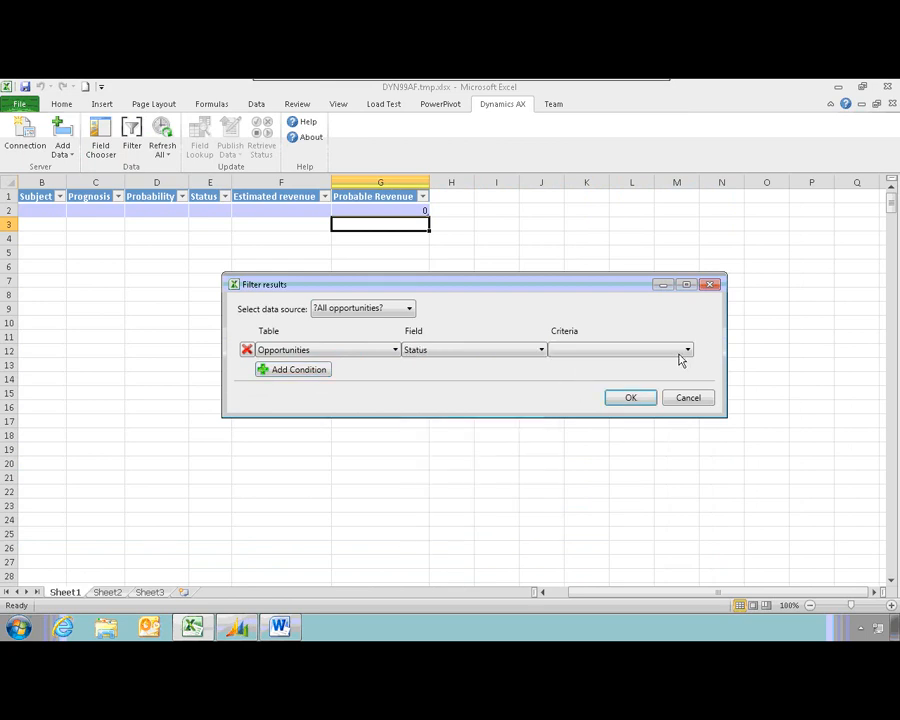
{"action": "left_click", "coordinate": [678, 353]}
{"action": "key", "text": "Return"}
{"action": "left_click", "coordinate": [655, 402]}
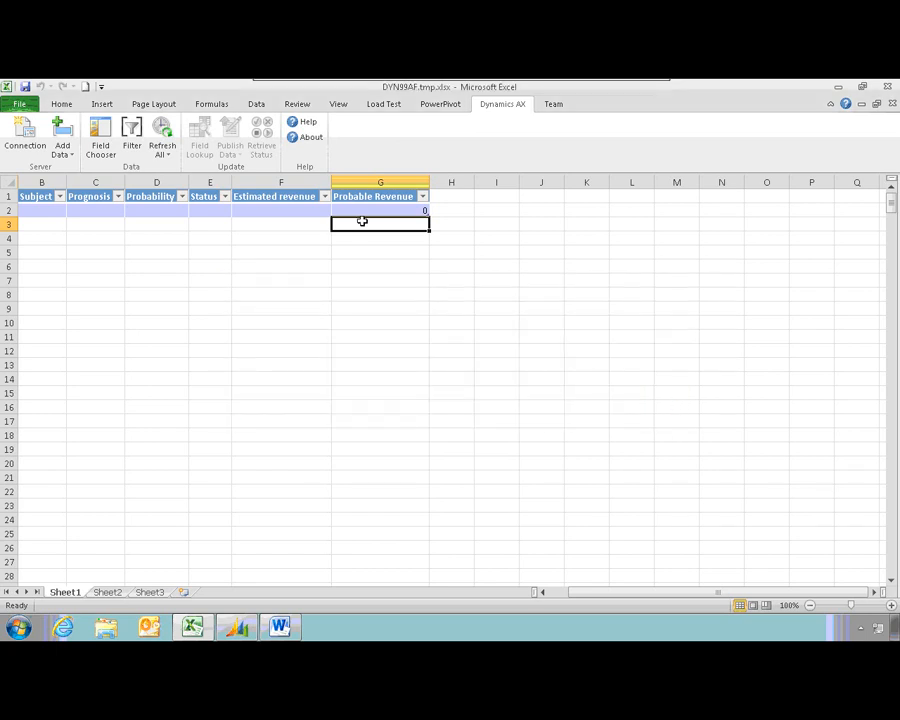
{"action": "left_click", "coordinate": [166, 136]}
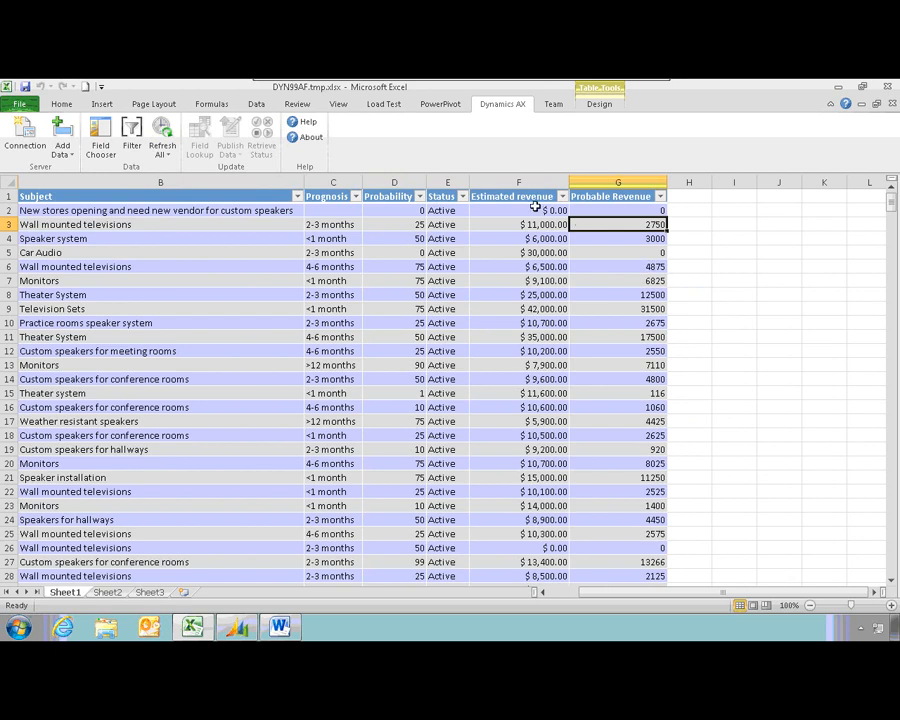
- Apply the Accounting number format with the dollar sign to the whole Probable Revenue column
{"action": "left_click", "coordinate": [615, 208]}
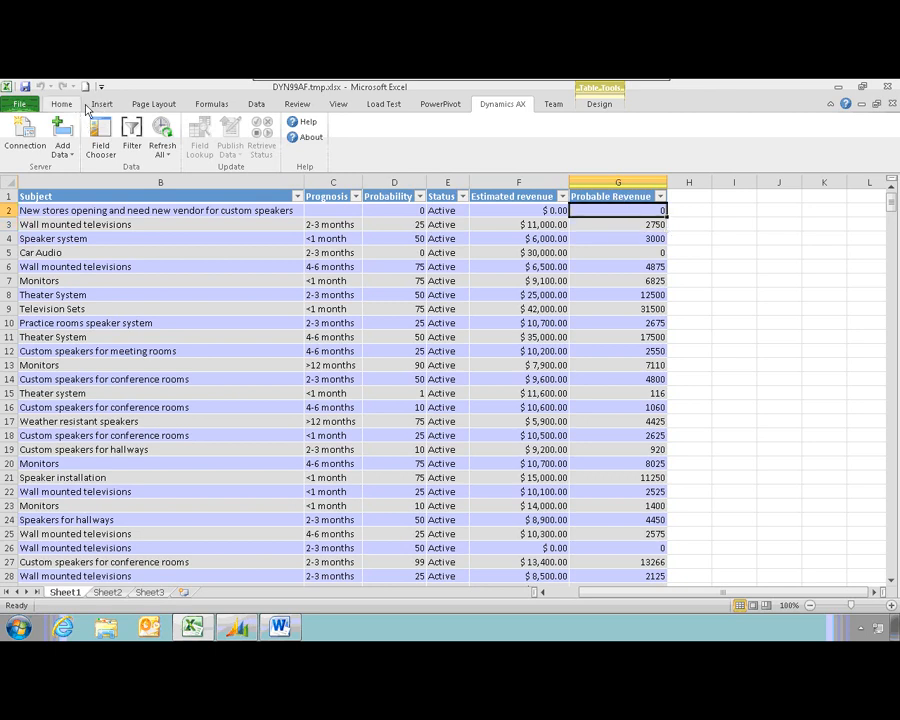
{"action": "left_click", "coordinate": [61, 104]}
{"action": "left_click", "coordinate": [446, 149]}
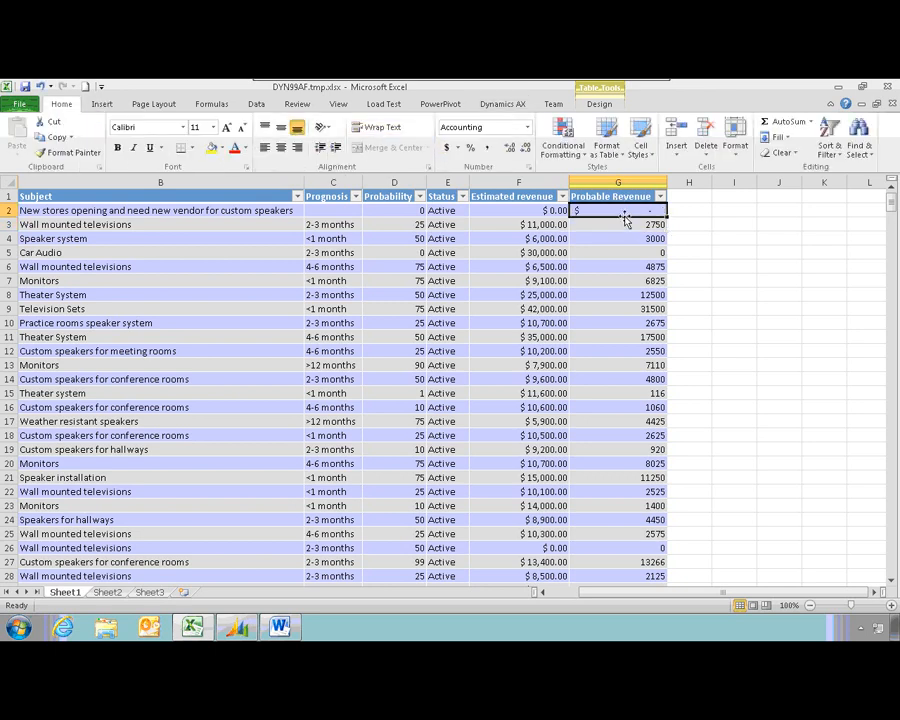
{"action": "left_click", "coordinate": [622, 200]}
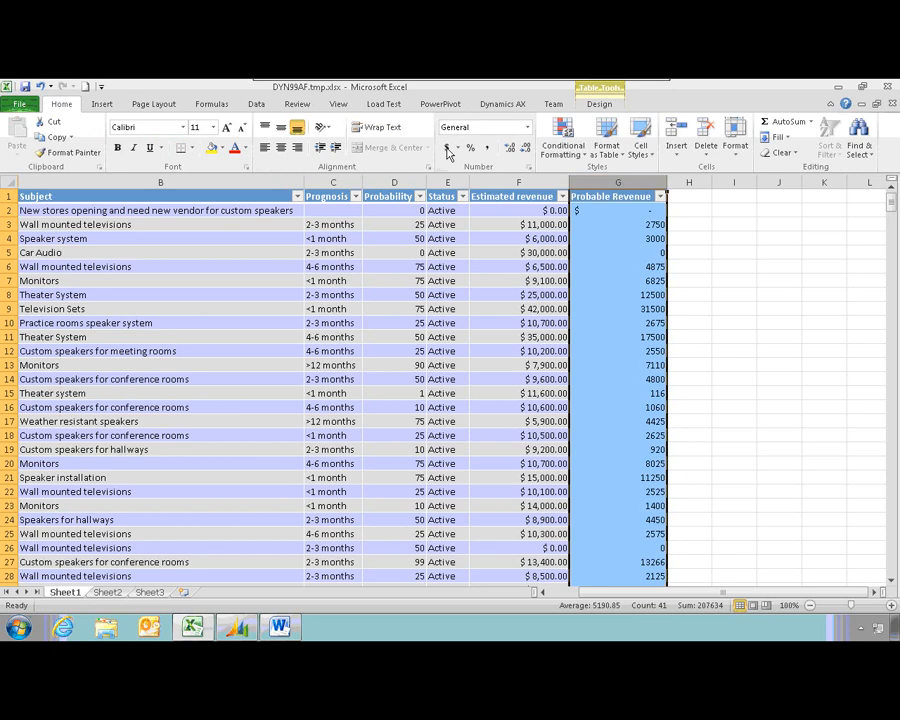
- Apply green solid-fill data bars to the Estimated revenue column and look over the formatted rows
{"action": "left_click", "coordinate": [518, 192]}
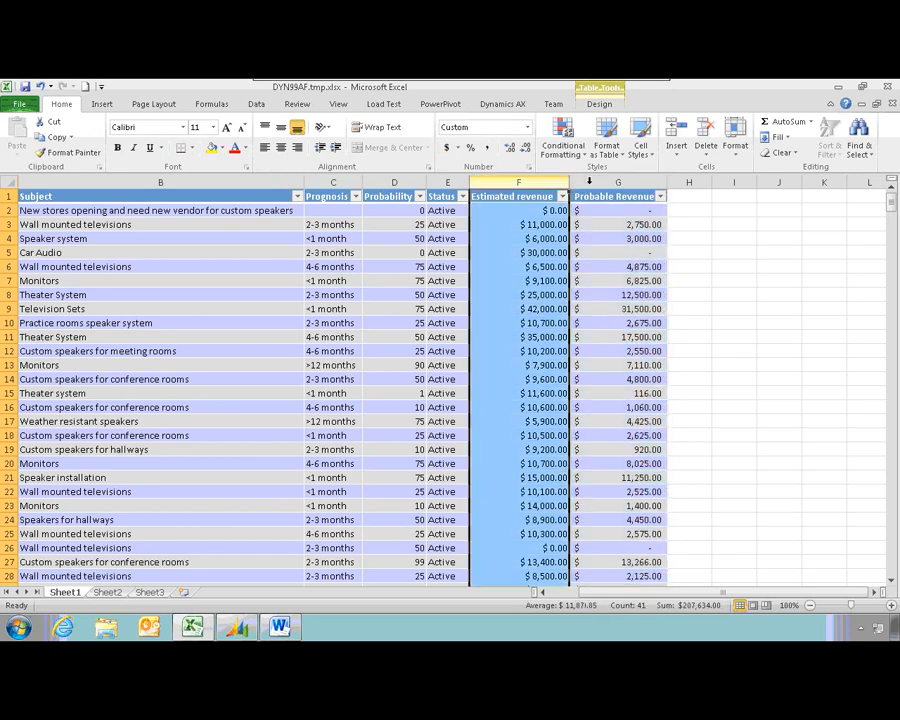
{"action": "left_click", "coordinate": [575, 162]}
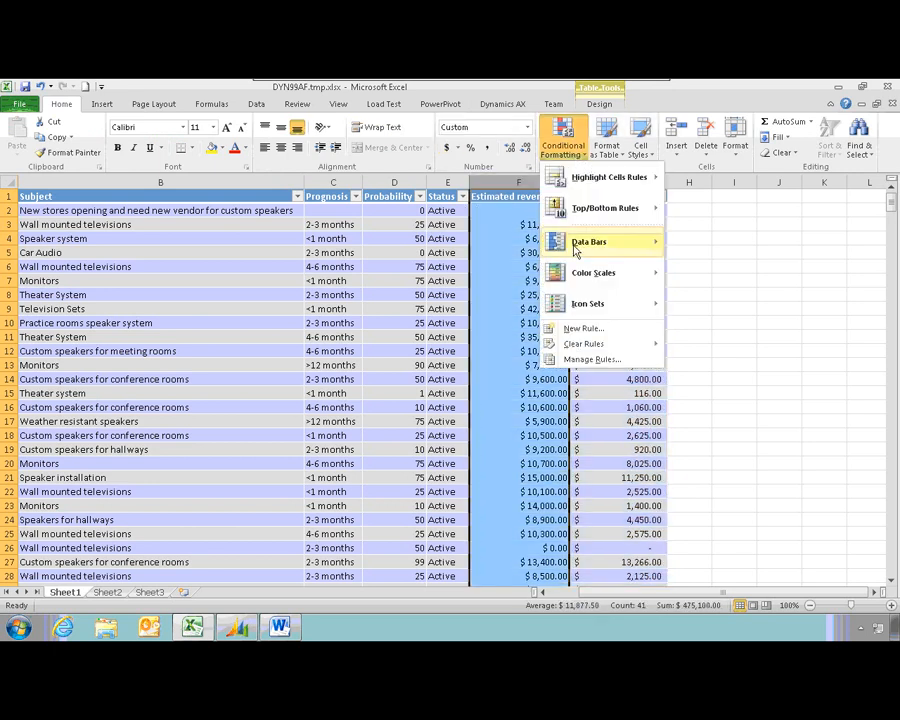
{"action": "mouse_move", "coordinate": [576, 249]}
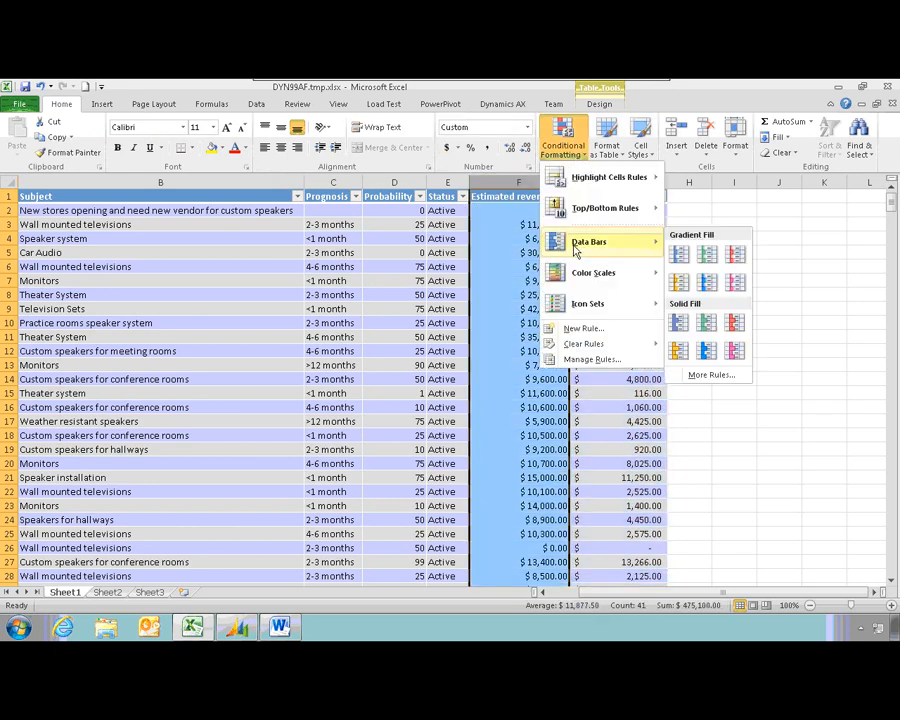
{"action": "left_click", "coordinate": [707, 323]}
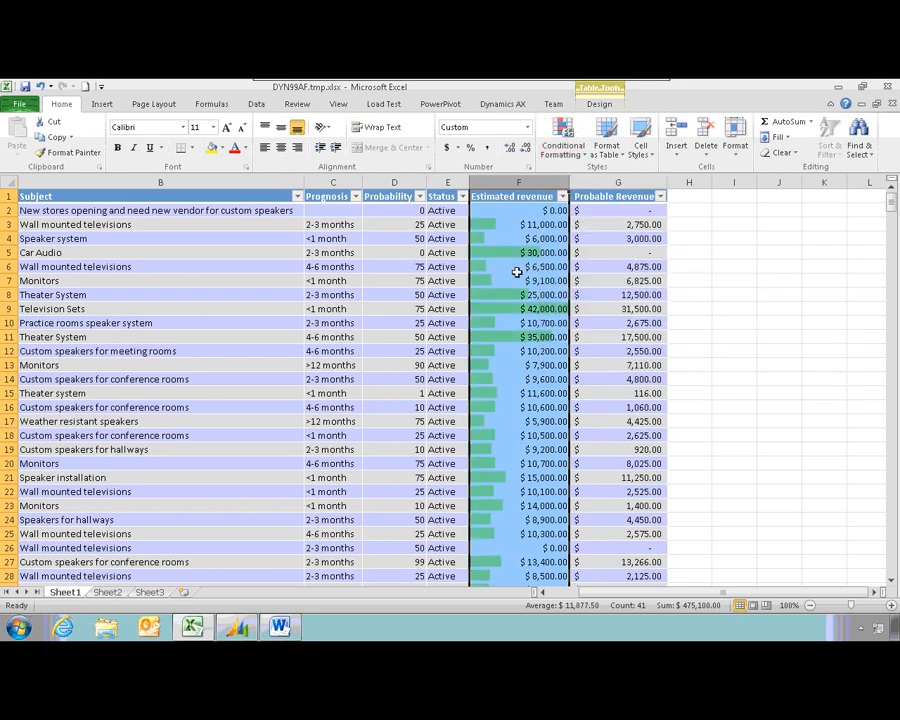
{"action": "scroll", "coordinate": [540, 315], "scroll_direction": "down", "scroll_amount": 1}
{"action": "scroll", "coordinate": [536, 290], "scroll_direction": "down", "scroll_amount": 2}
{"action": "scroll", "coordinate": [540, 282], "scroll_direction": "up", "scroll_amount": 3}
{"action": "key", "text": "Right"}
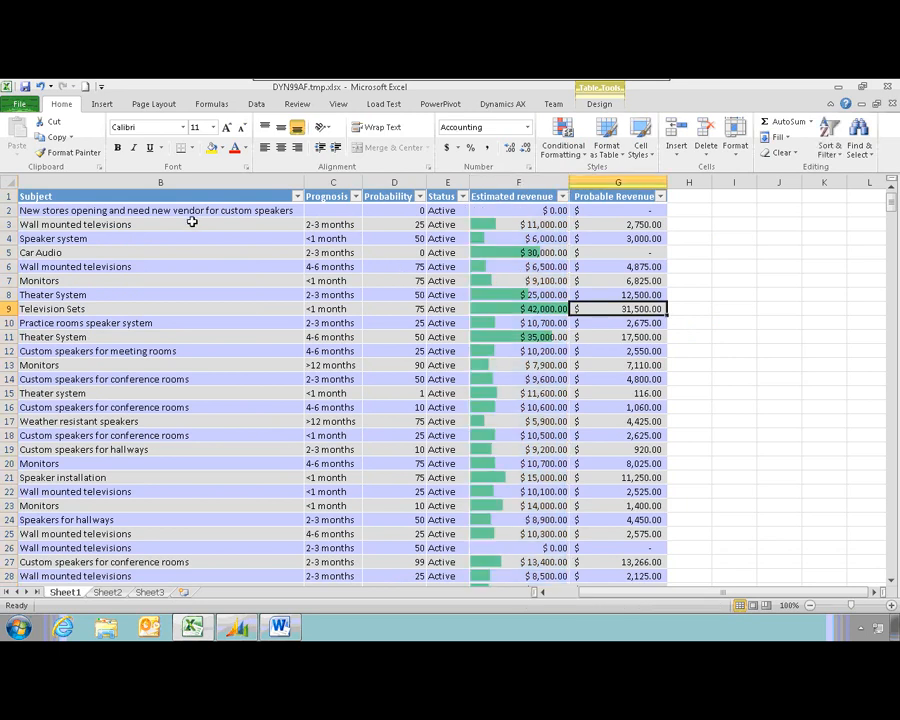
- Create a PivotTable with a PivotChart from the opportunities table on a new worksheet
{"action": "left_click", "coordinate": [190, 221]}
{"action": "key", "text": "Up"}
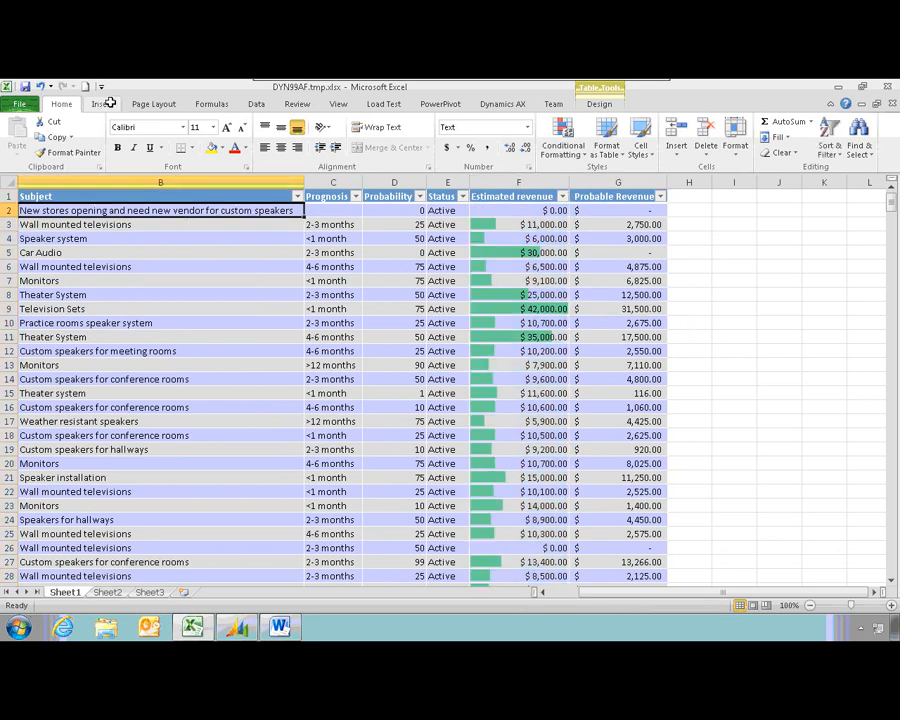
{"action": "left_click", "coordinate": [102, 104]}
{"action": "left_click", "coordinate": [24, 152]}
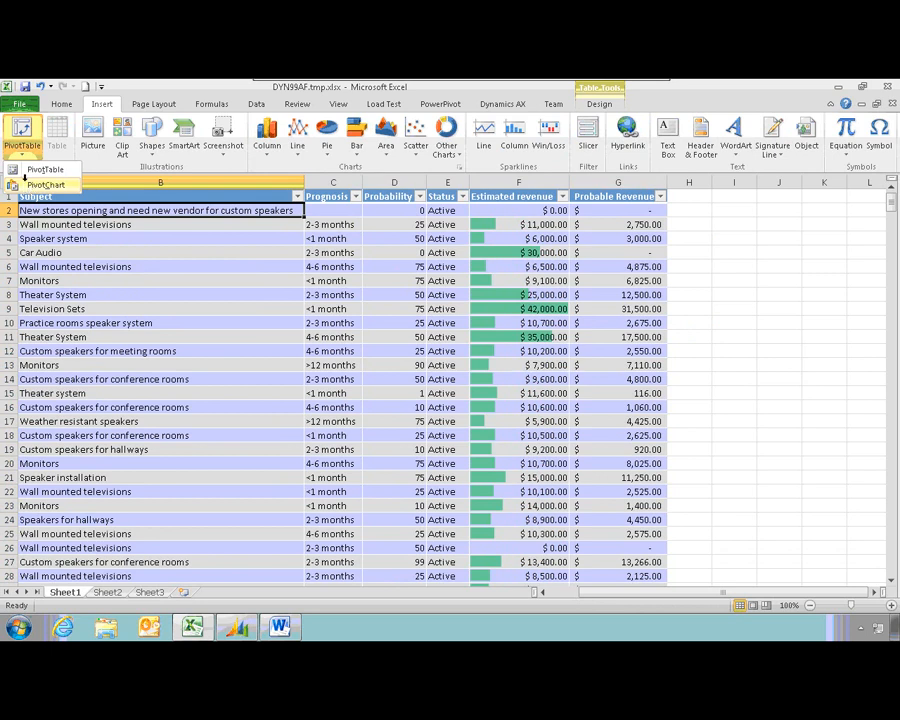
{"action": "left_click", "coordinate": [27, 184]}
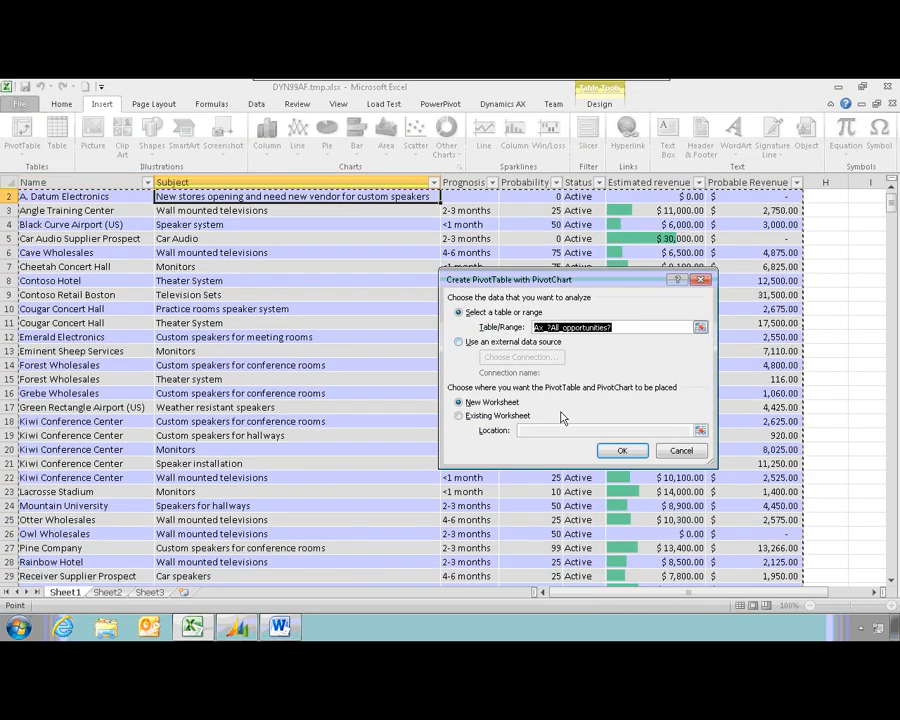
{"action": "left_click", "coordinate": [622, 450]}
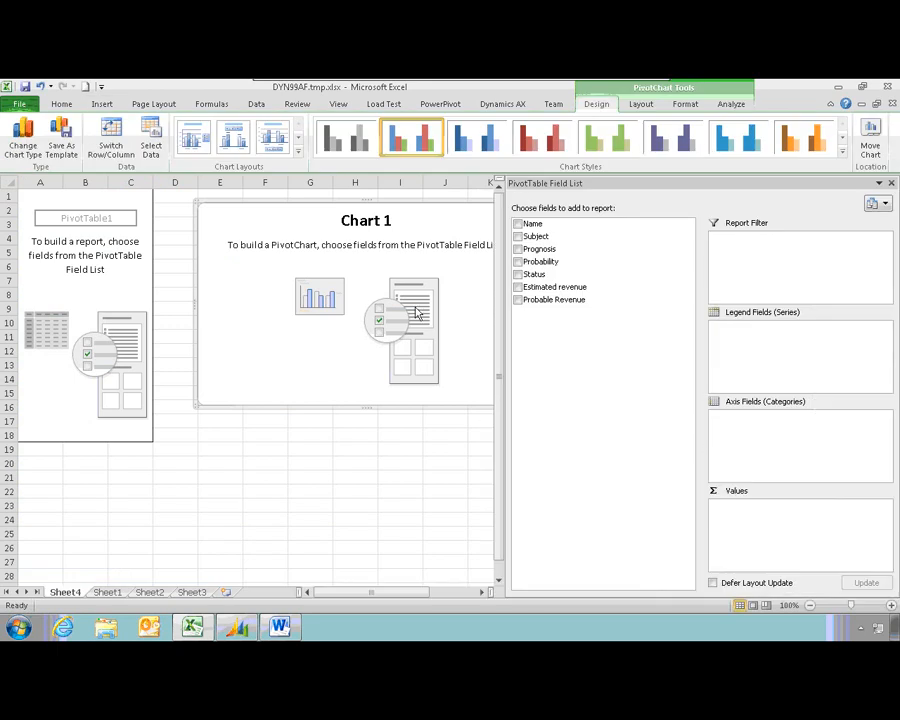
- Move the chart down and plot Probable Revenue as values, with Prognosis as axis categories and Probability as the legend series
{"action": "left_click_drag", "start_coordinate": [391, 320], "coordinate": [393, 356]}
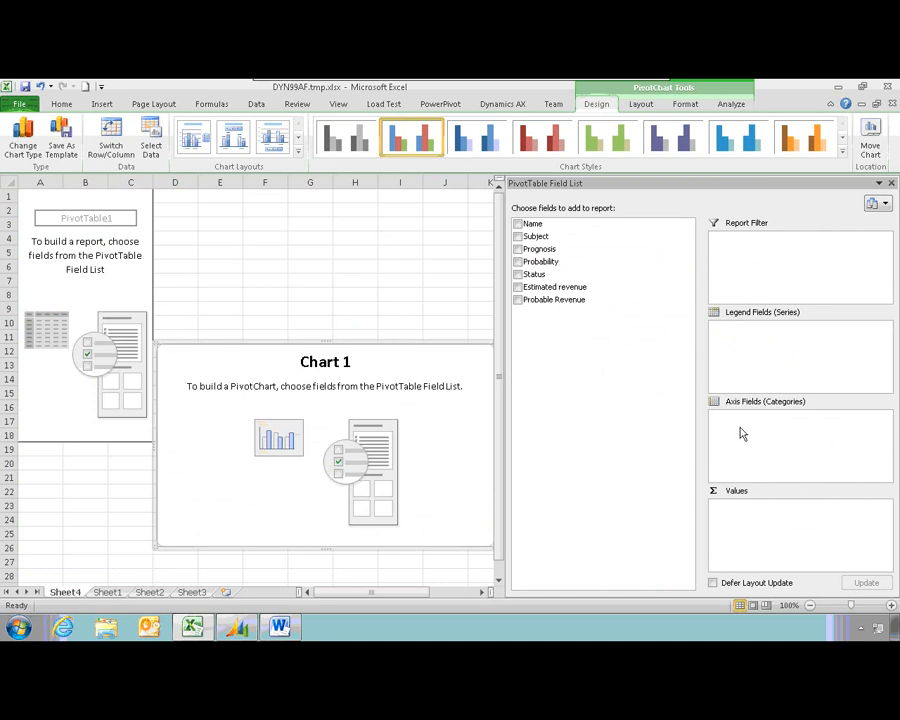
{"action": "left_click", "coordinate": [557, 263]}
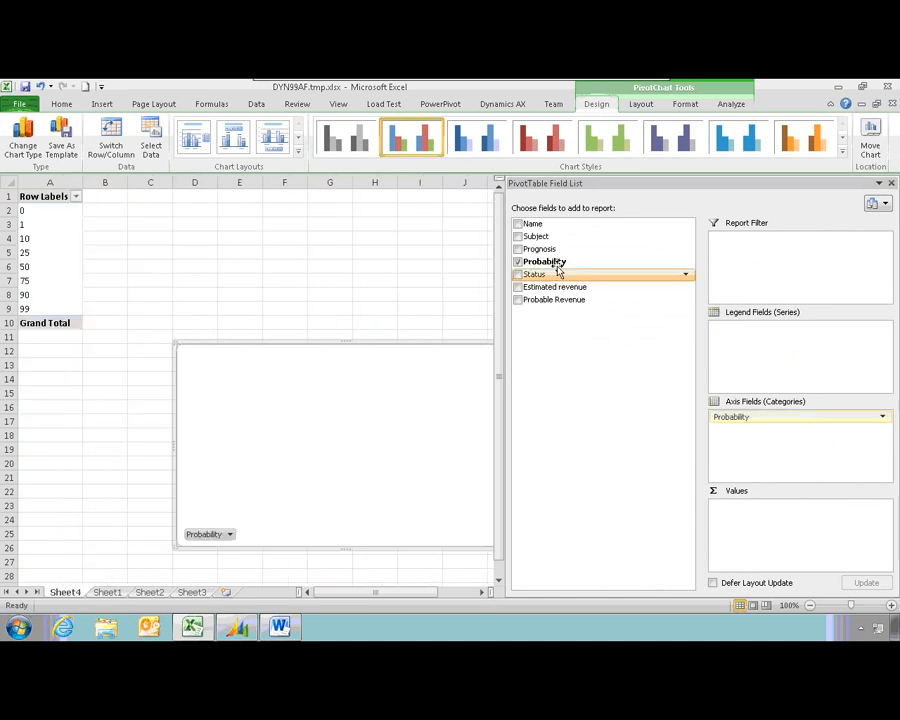
{"action": "left_click_drag", "start_coordinate": [850, 417], "coordinate": [832, 352]}
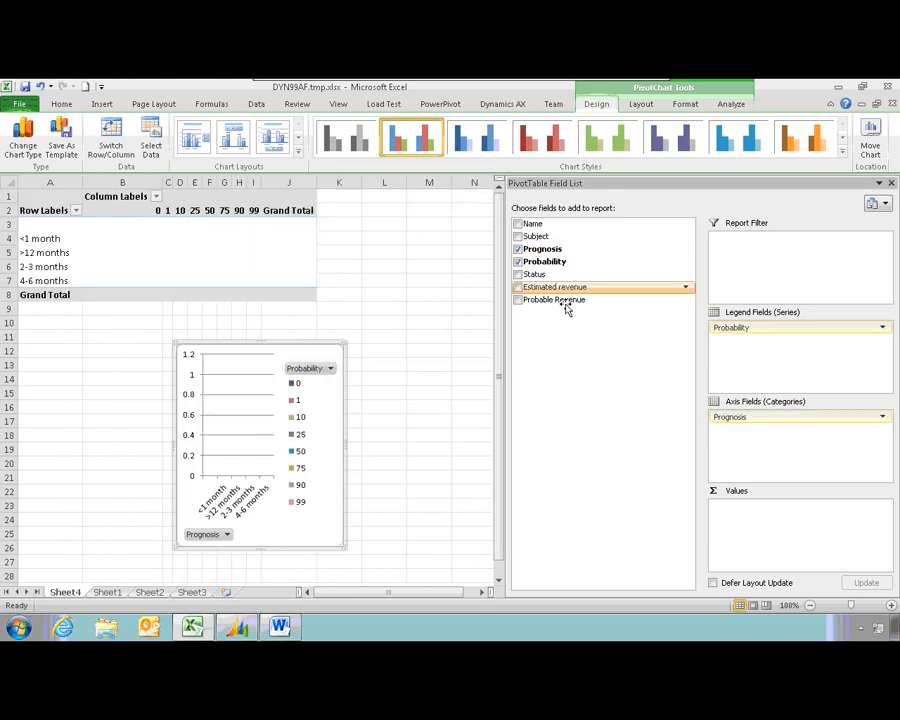
{"action": "left_click", "coordinate": [517, 299]}
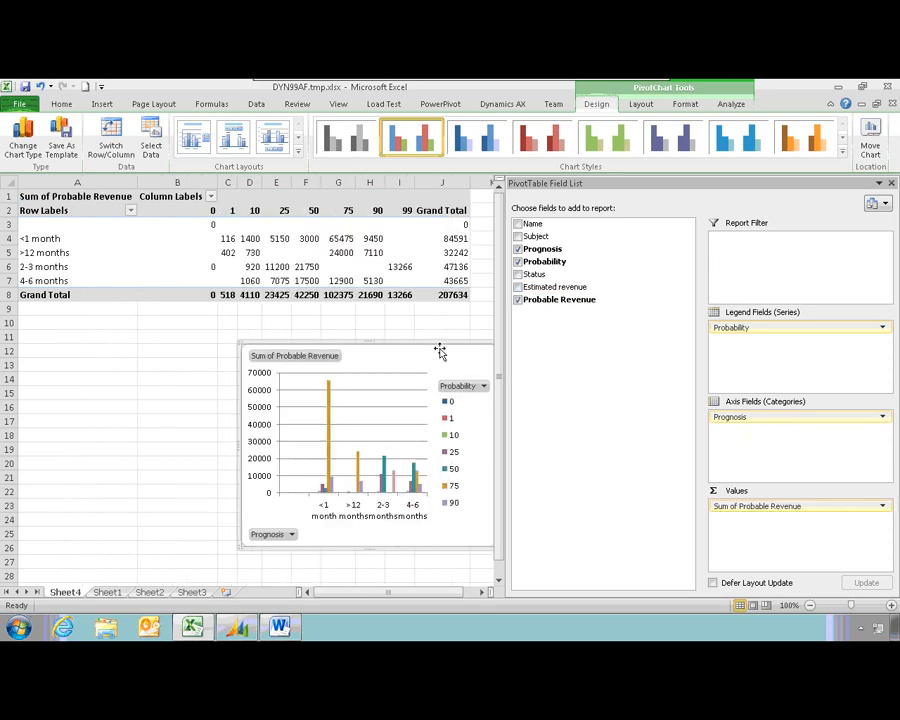
- Place the PivotChart directly beneath the PivotTable and widen it to about the table's width
{"action": "left_click_drag", "start_coordinate": [404, 352], "coordinate": [243, 322]}
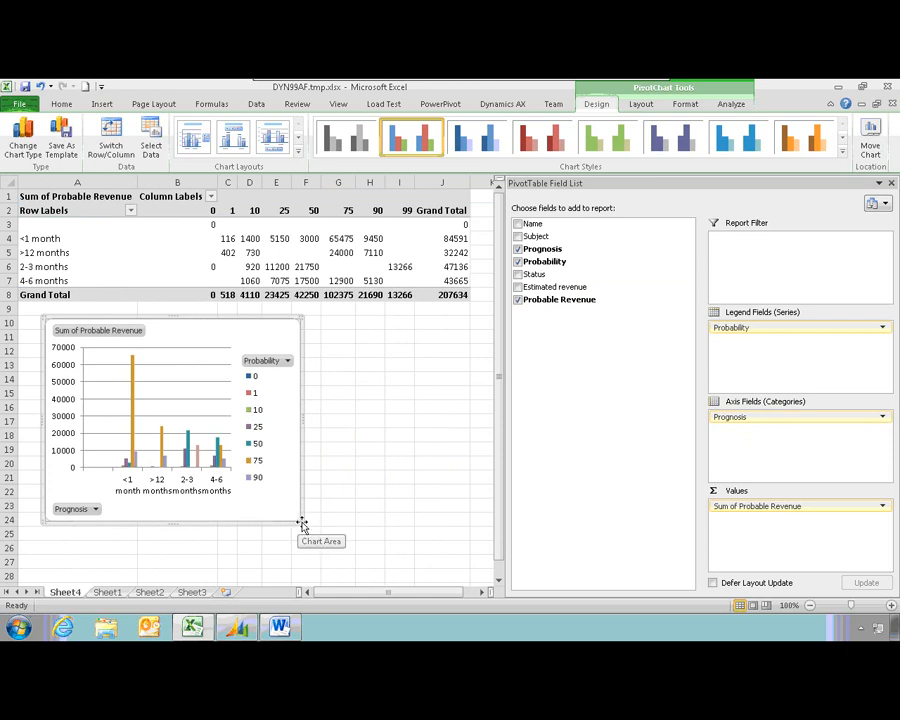
{"action": "left_click_drag", "start_coordinate": [302, 524], "coordinate": [450, 527]}
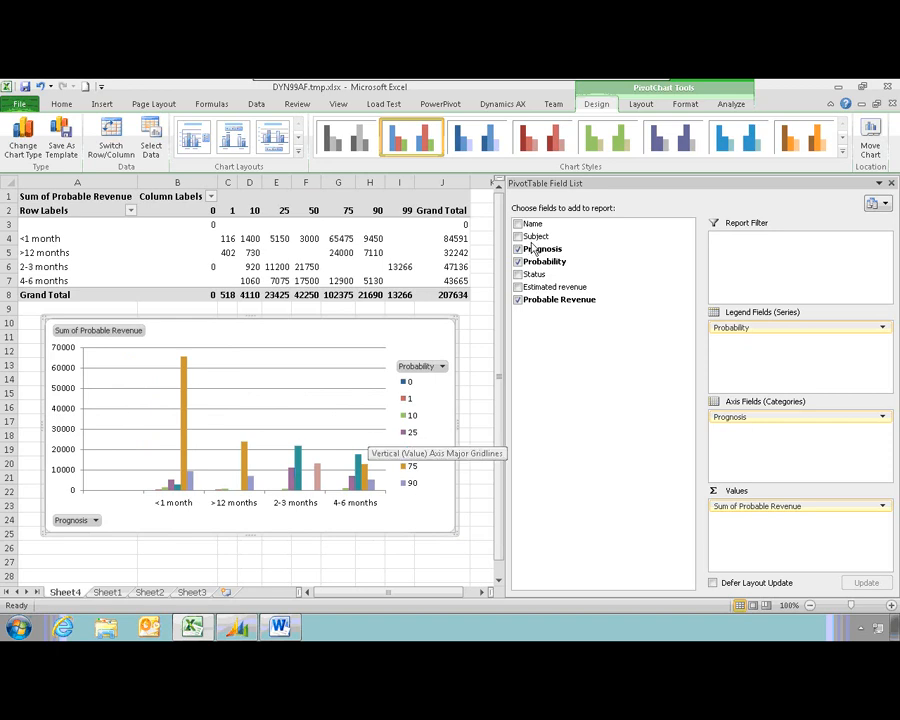
{"action": "left_click_drag", "start_coordinate": [497, 217], "coordinate": [497, 226]}
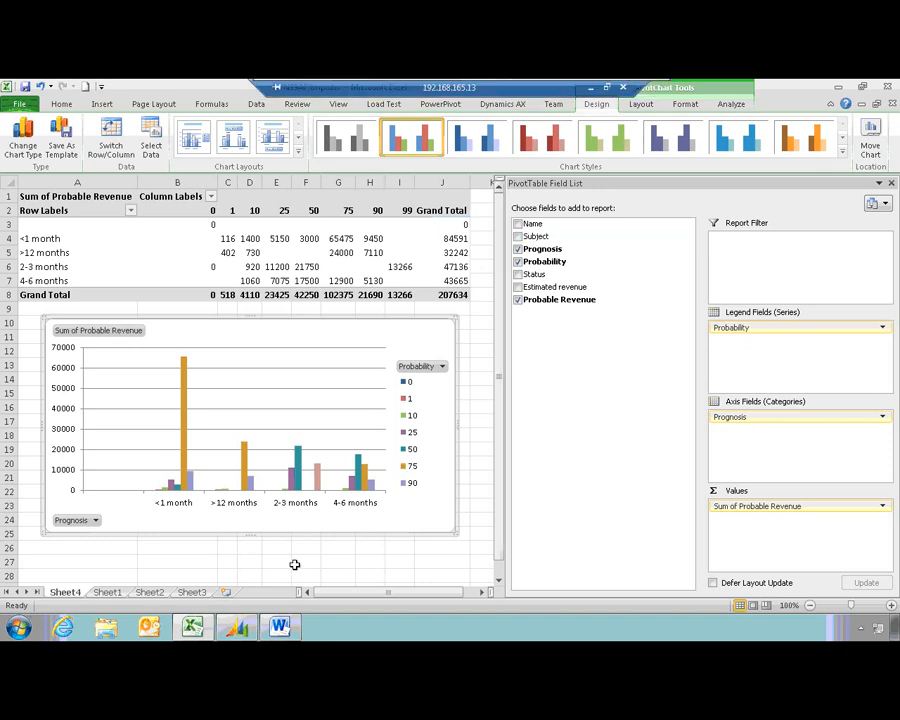
- Open a new blank workbook in a separate Excel 2010 window
{"action": "right_click", "coordinate": [190, 626]}
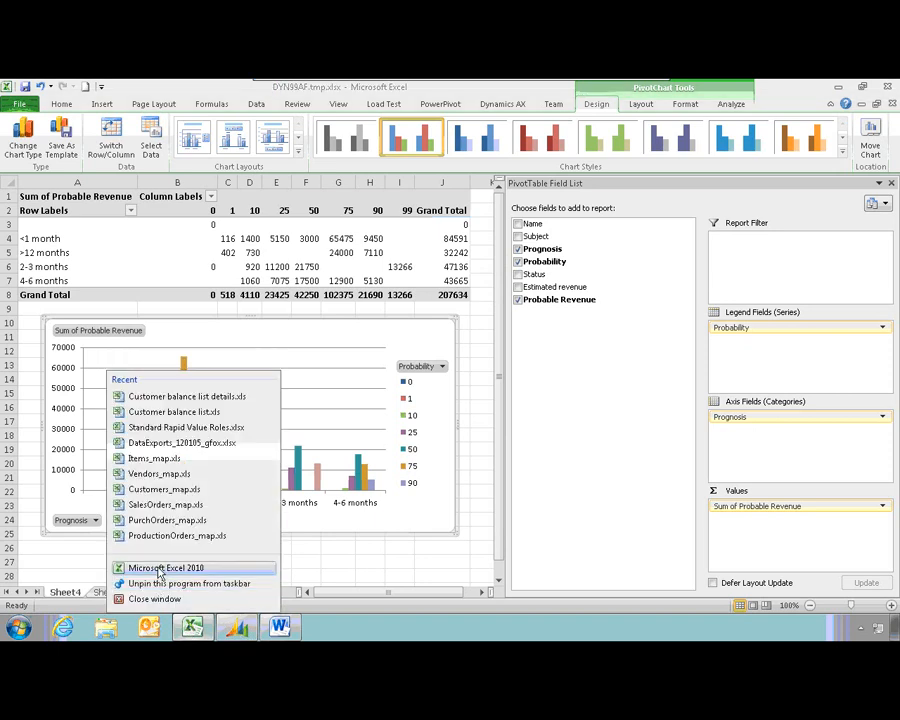
{"action": "left_click", "coordinate": [173, 568]}
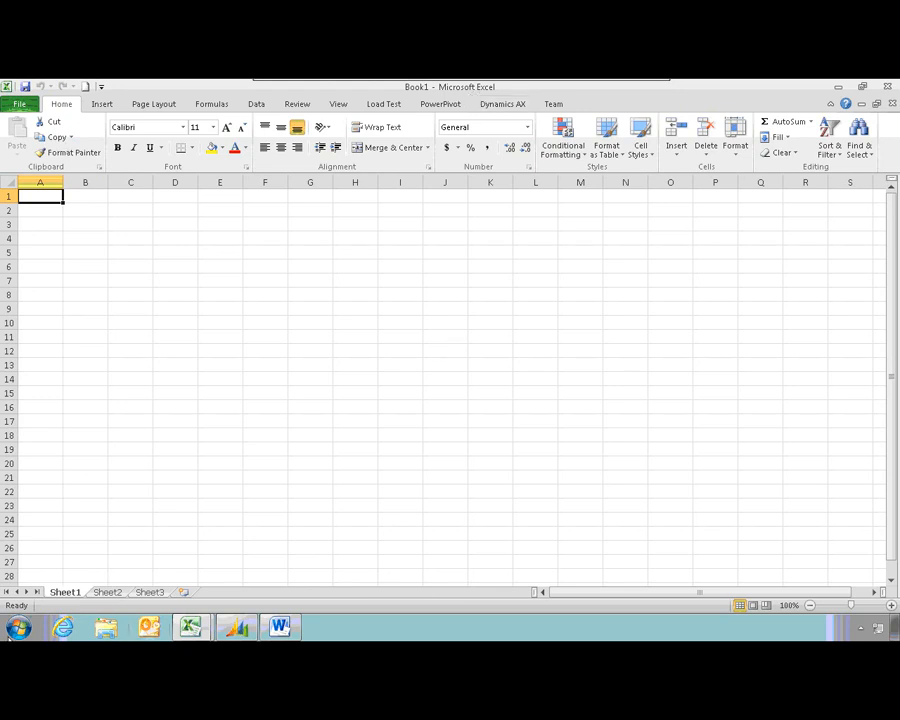
- Switch to Dynamics AX, open the Budget register entries list under Budgeting and preview the third entry's lines
{"action": "left_click", "coordinate": [232, 630]}
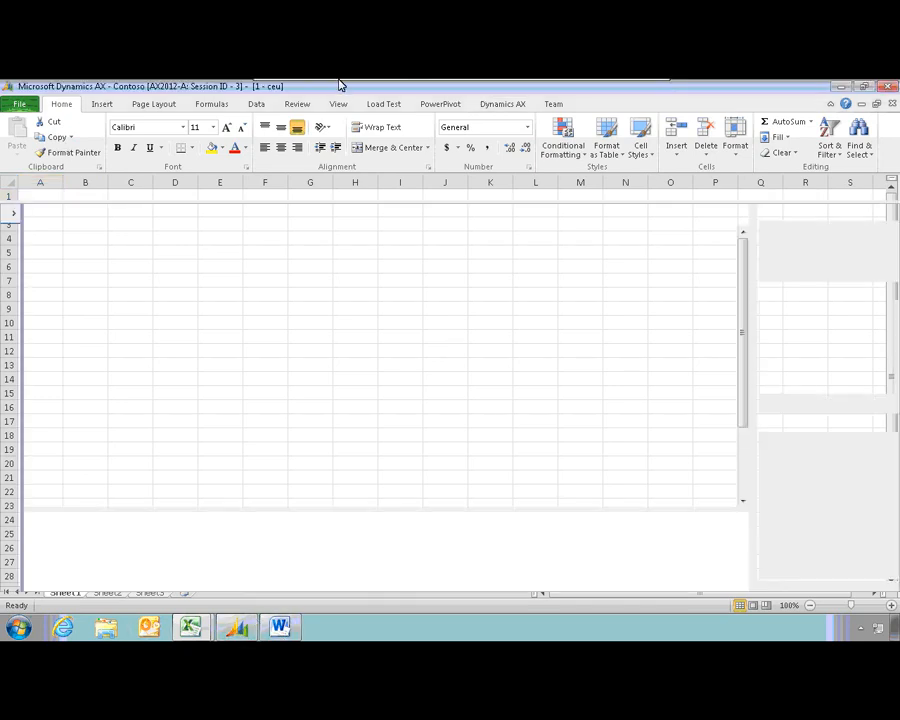
{"action": "left_click", "coordinate": [114, 106]}
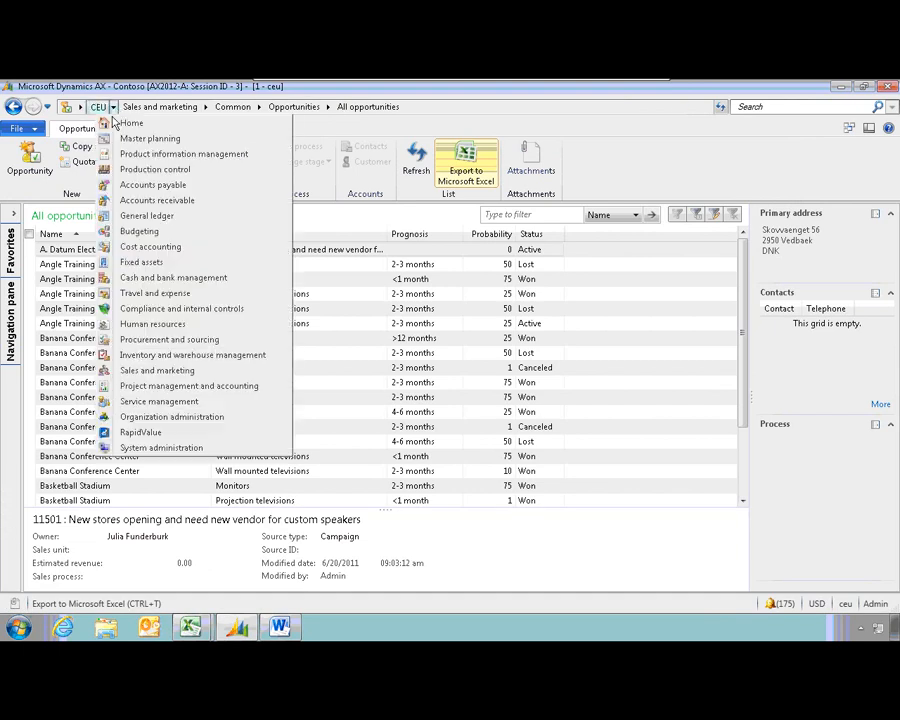
{"action": "left_click", "coordinate": [150, 233]}
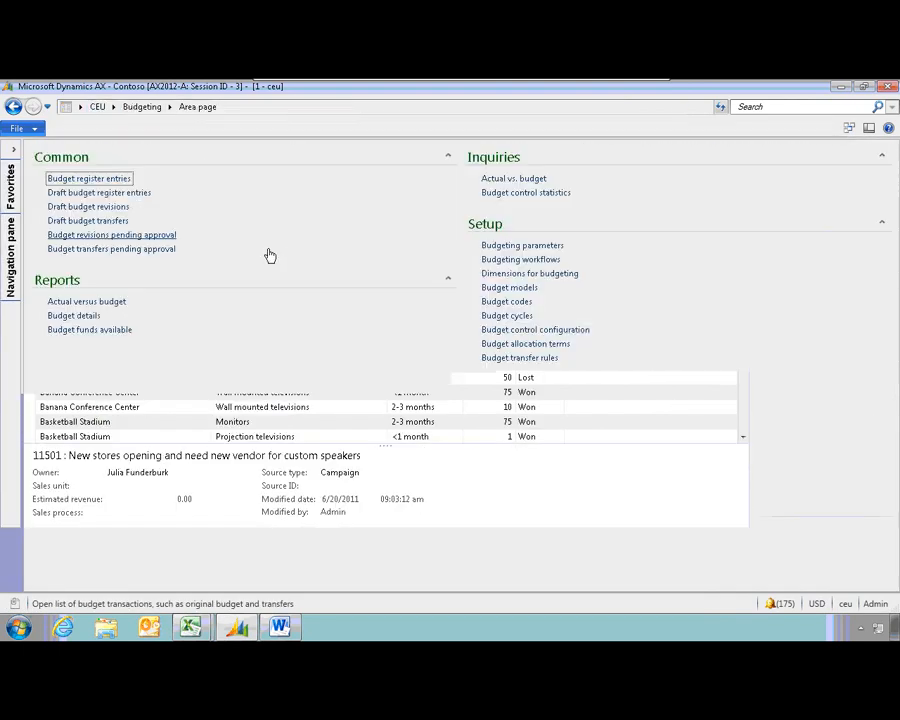
{"action": "left_click", "coordinate": [64, 182]}
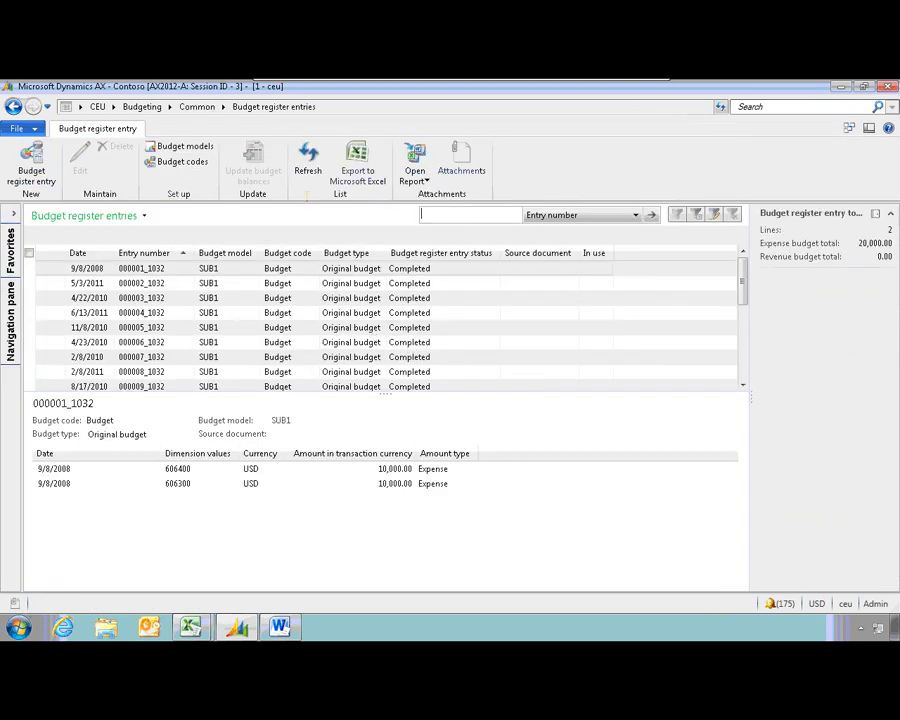
{"action": "left_click", "coordinate": [165, 298]}
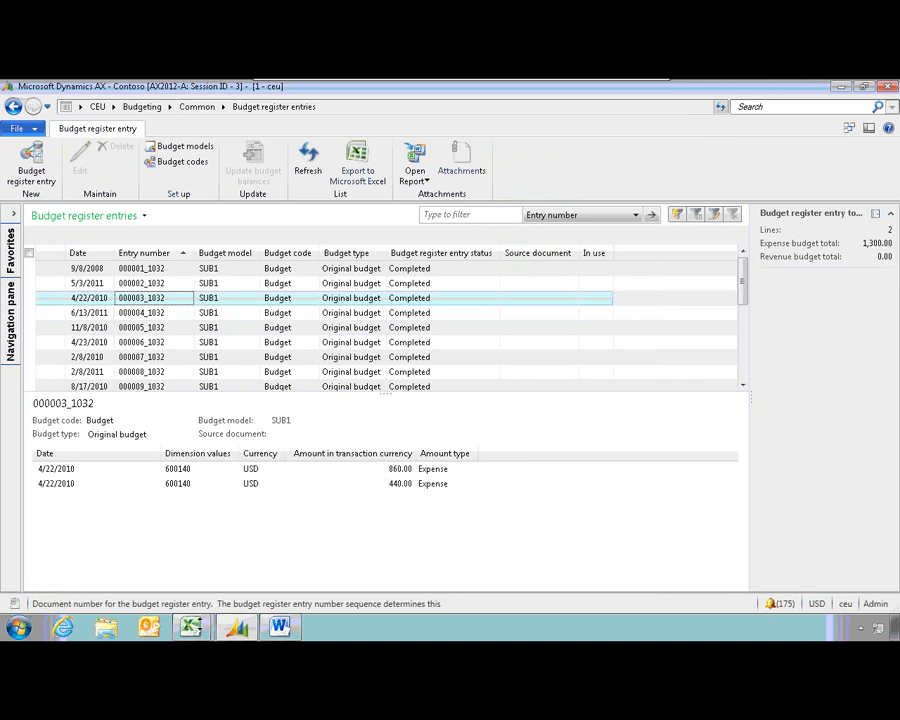
- Switch back to the blank Excel workbook and open the Dynamics AX Add Data dialog with the available data sources
{"action": "left_click", "coordinate": [190, 627]}
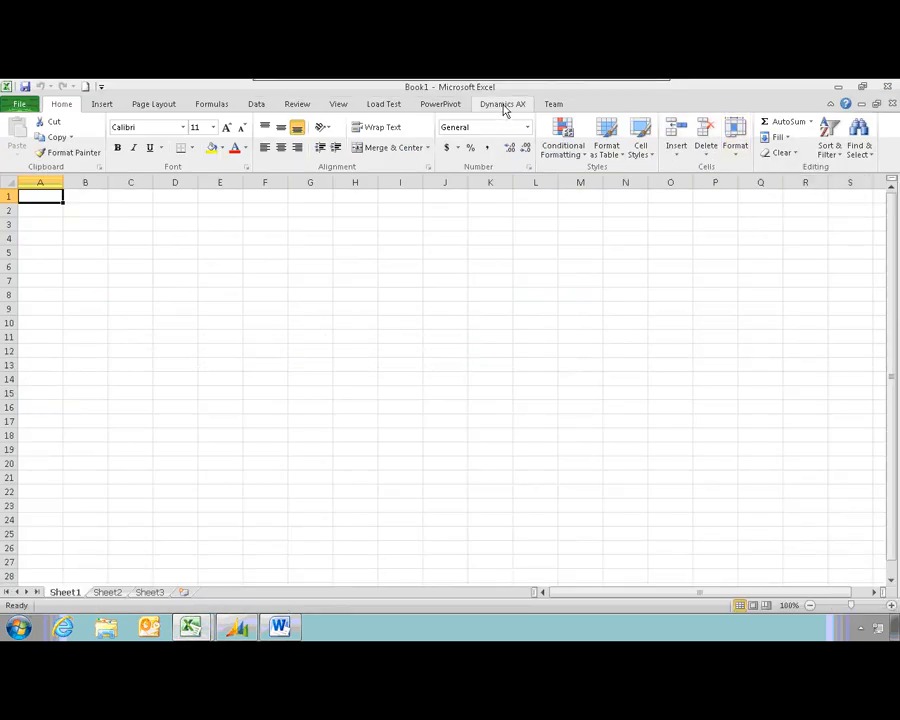
{"action": "left_click", "coordinate": [505, 106]}
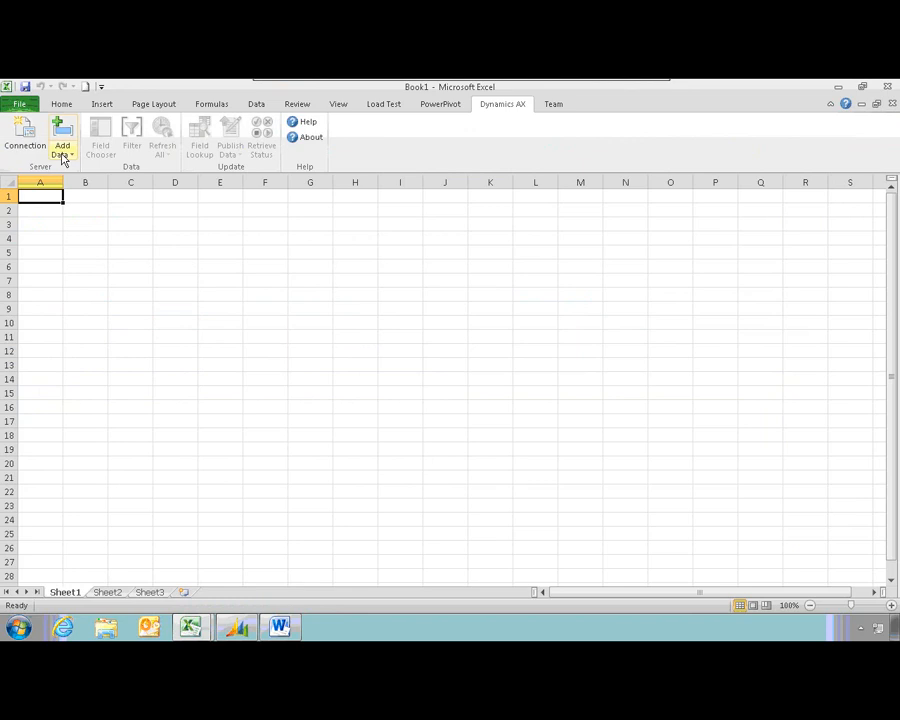
{"action": "left_click", "coordinate": [62, 155]}
{"action": "left_click", "coordinate": [89, 169]}
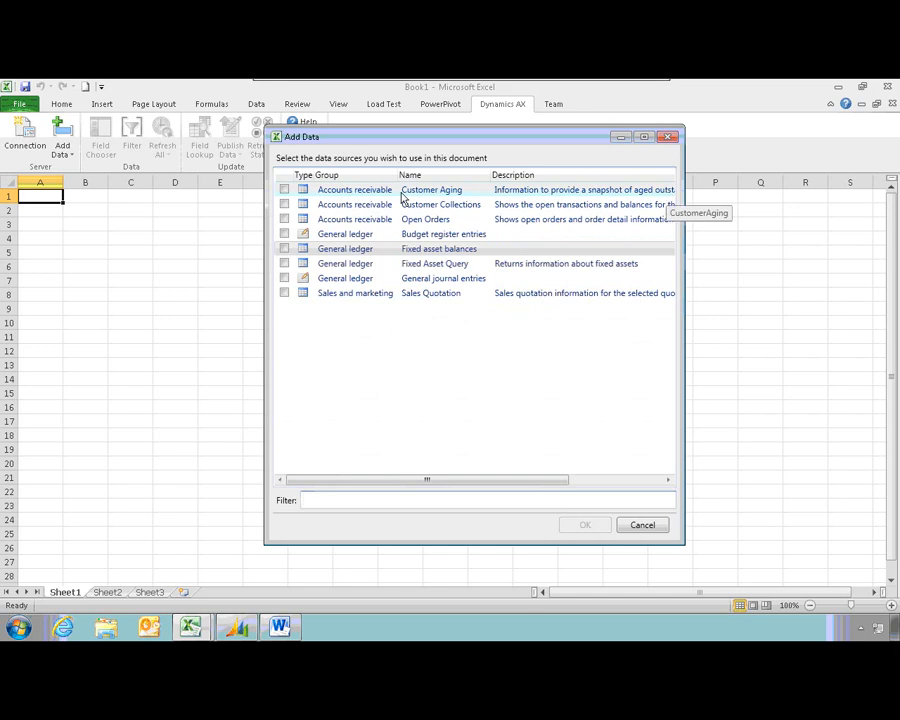
- Switch to Dynamics AX and open Document data sources under Organization administration's document management setup, moving its window clear of the setup links
{"action": "left_click", "coordinate": [237, 626]}
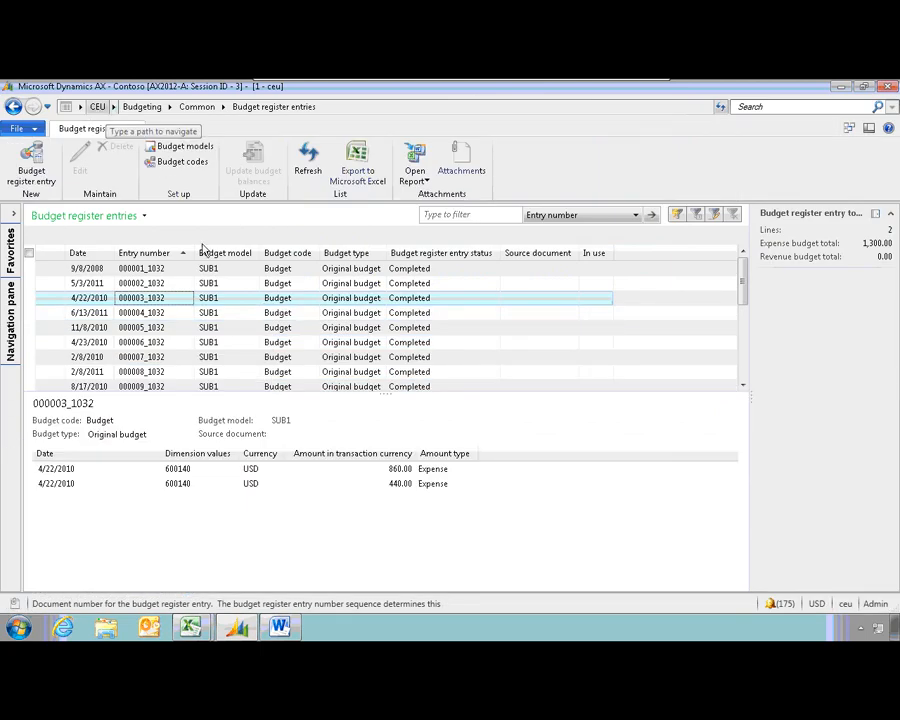
{"action": "left_click", "coordinate": [115, 107]}
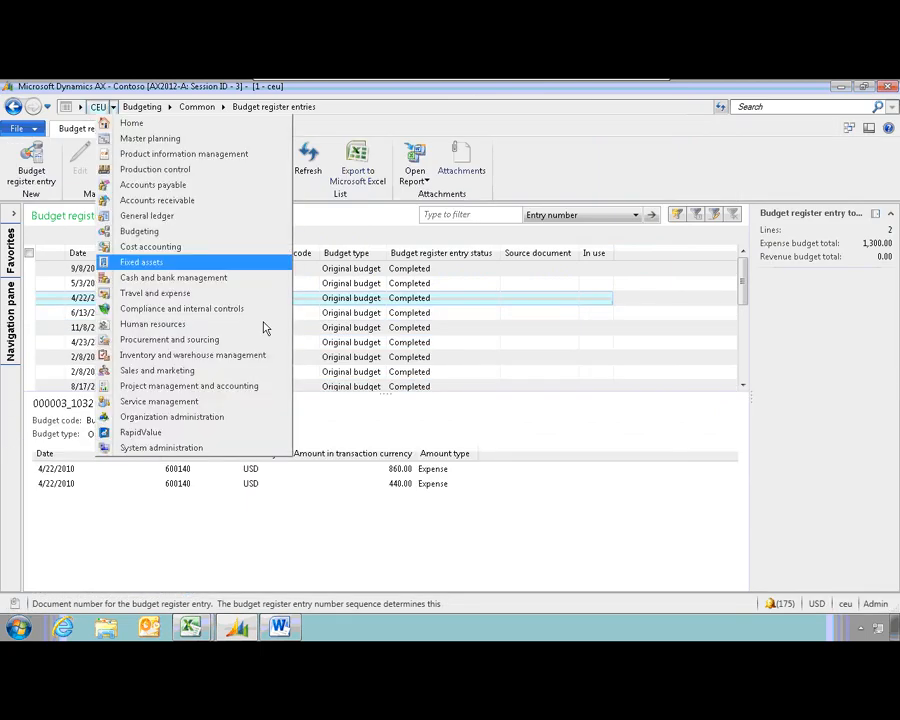
{"action": "left_click", "coordinate": [157, 418]}
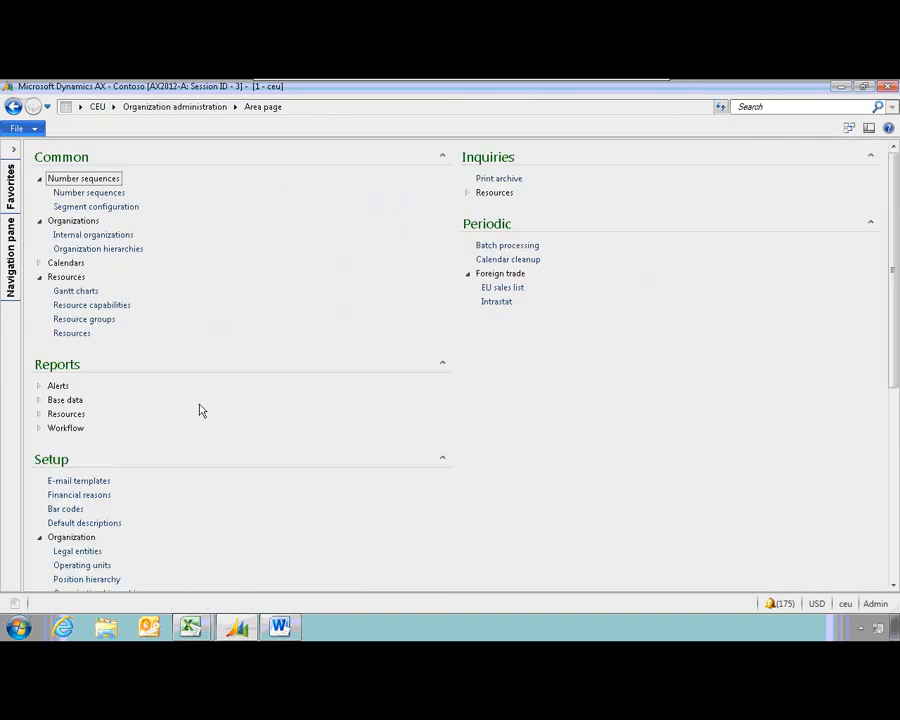
{"action": "scroll", "coordinate": [127, 370], "scroll_direction": "down", "scroll_amount": 6}
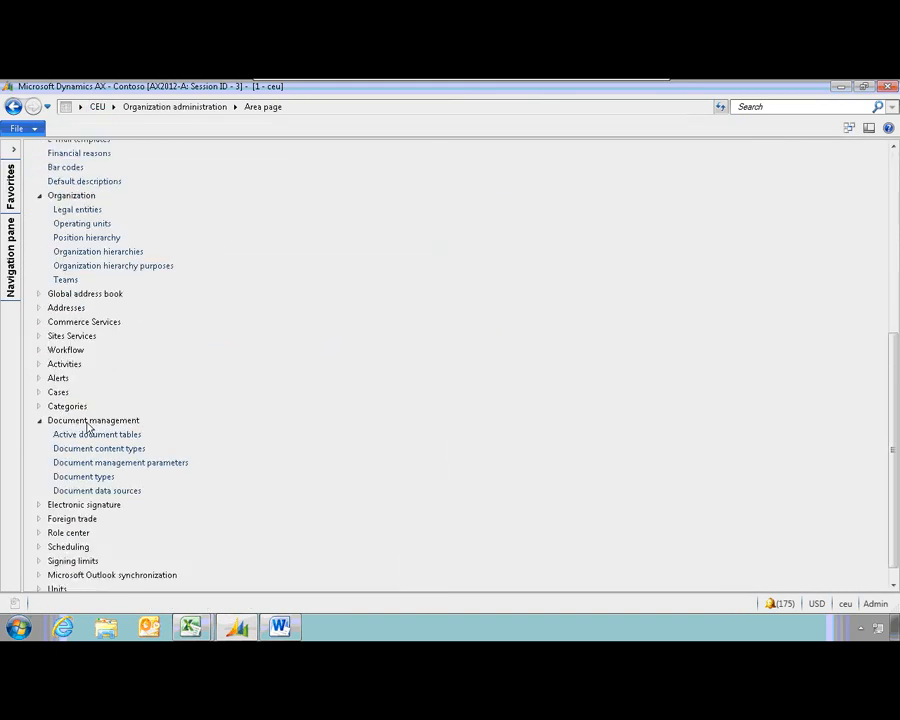
{"action": "left_click", "coordinate": [104, 491]}
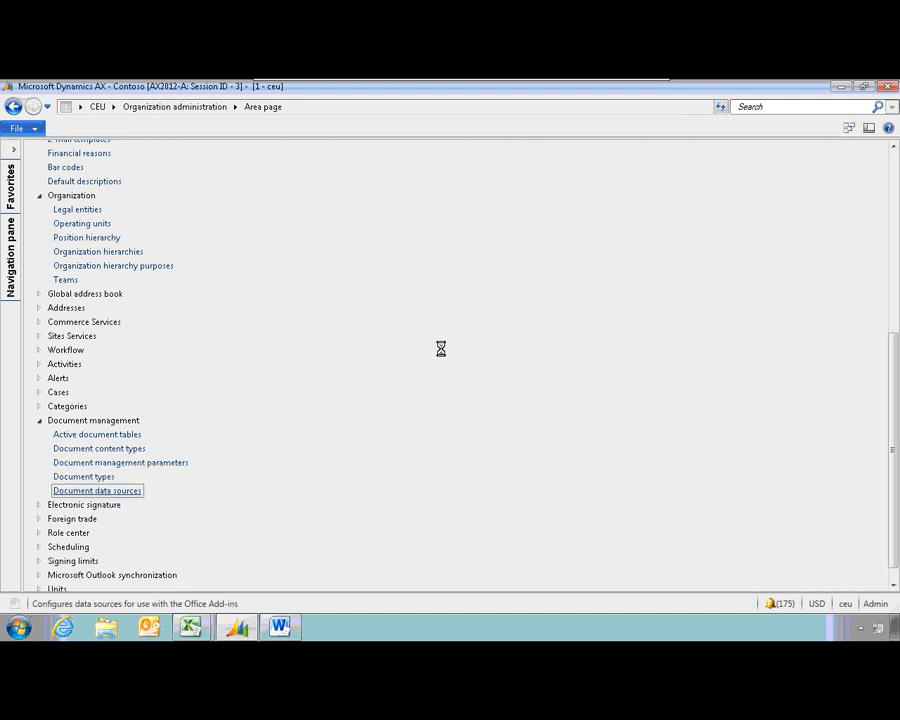
{"action": "left_click_drag", "start_coordinate": [691, 248], "coordinate": [564, 215]}
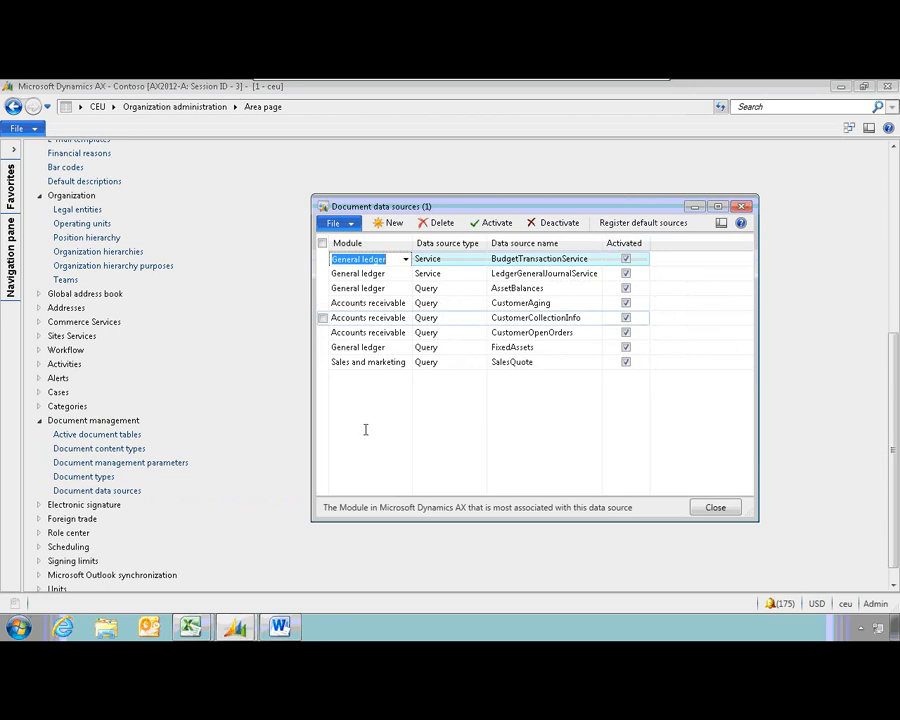
- Compare the Add Data source list in the Excel workbook Book1 with the Document data sources window in Dynamics AX
{"action": "left_click", "coordinate": [188, 628]}
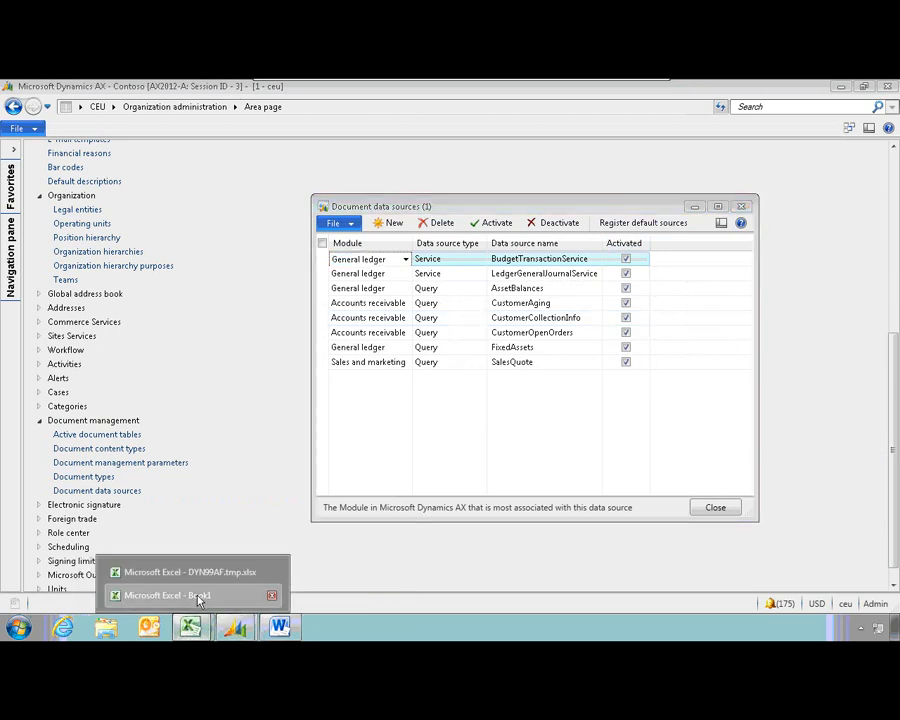
{"action": "left_click", "coordinate": [232, 595]}
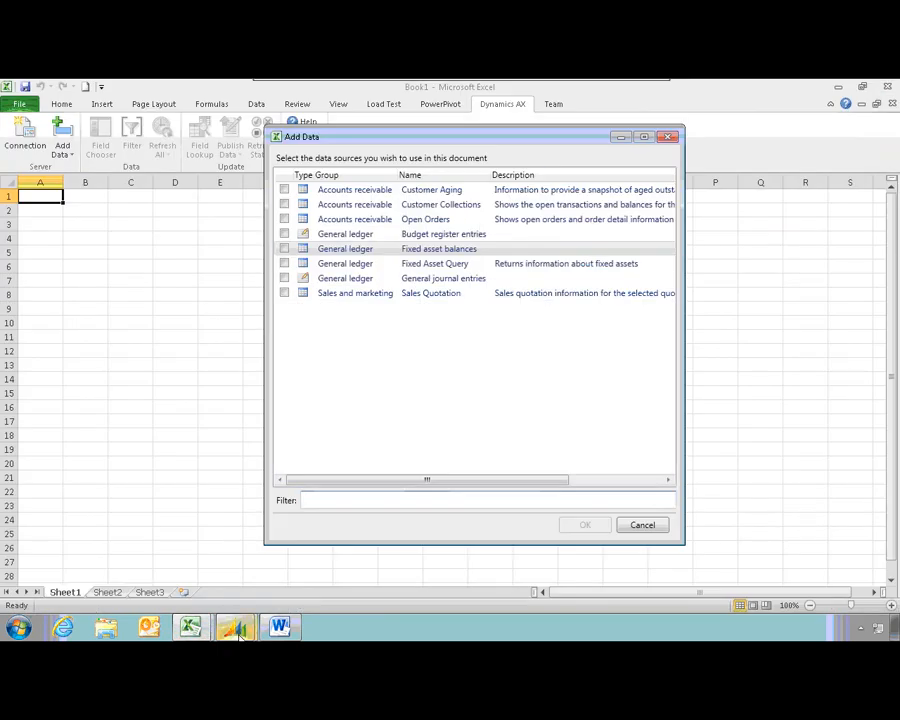
{"action": "left_click", "coordinate": [284, 594]}
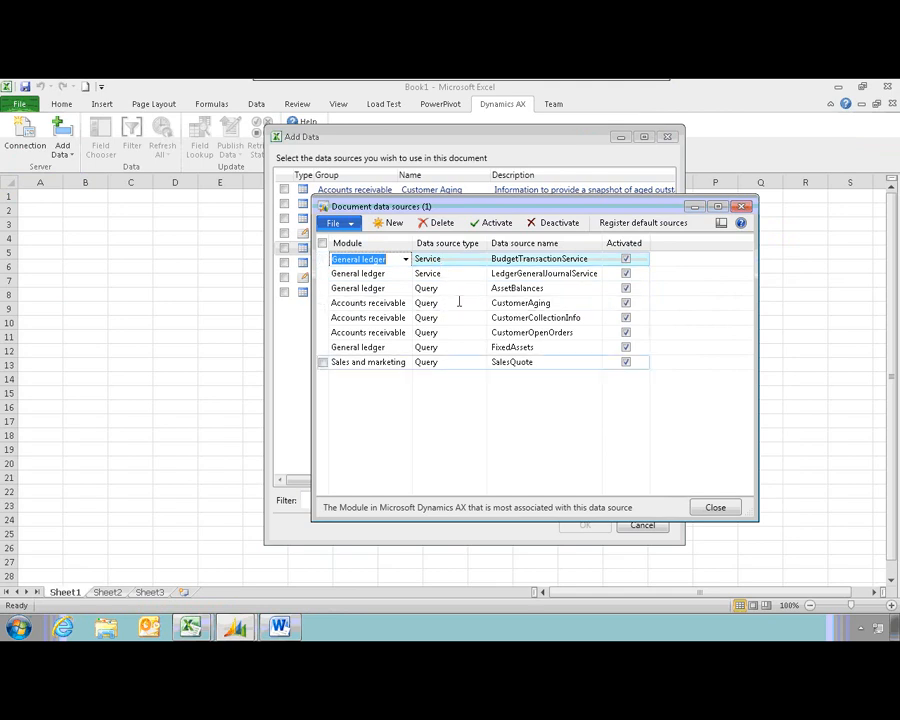
- Switch to the Dynamics AX development workspace, look through the AOT Queries node and the AgreementListPagePreviewPane properties, and collapse the node
{"action": "left_click", "coordinate": [235, 627]}
{"action": "left_click", "coordinate": [212, 577]}
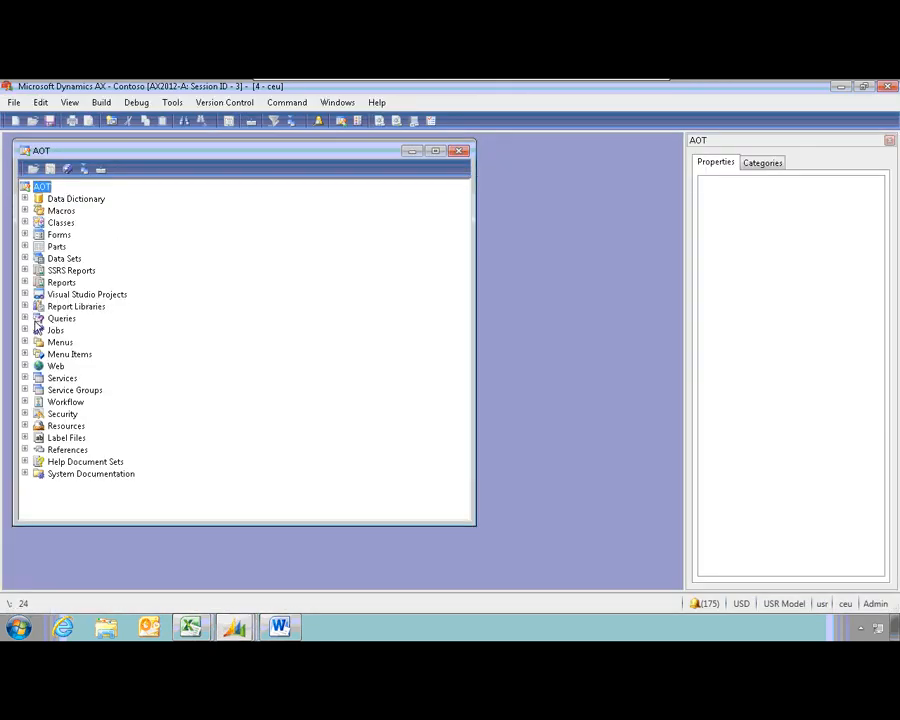
{"action": "double_click", "coordinate": [37, 320]}
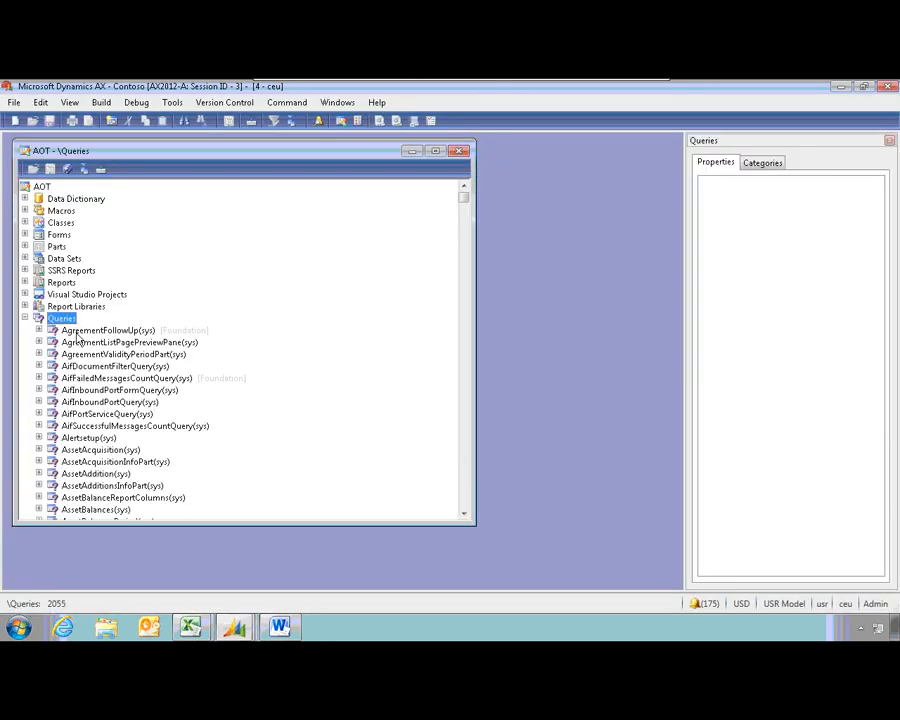
{"action": "left_click", "coordinate": [130, 342]}
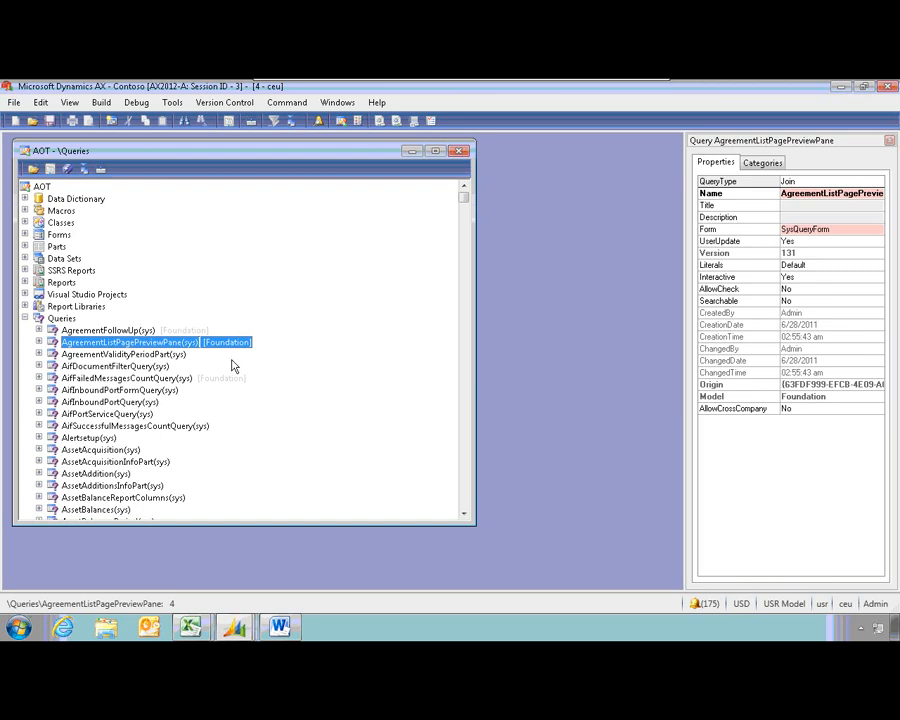
{"action": "key", "text": "Left"}
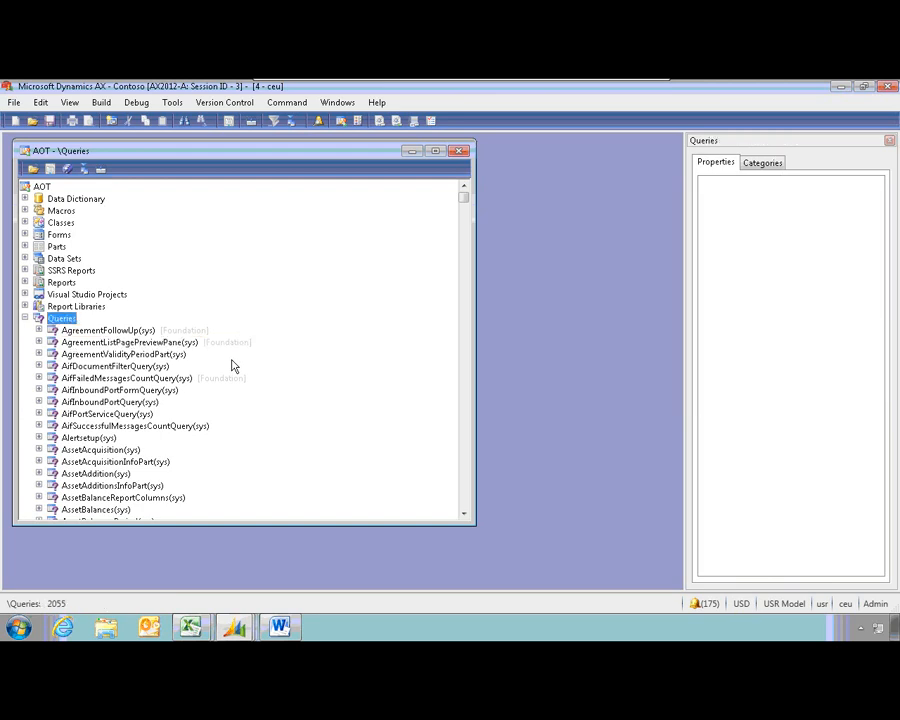
{"action": "key", "text": "Left"}
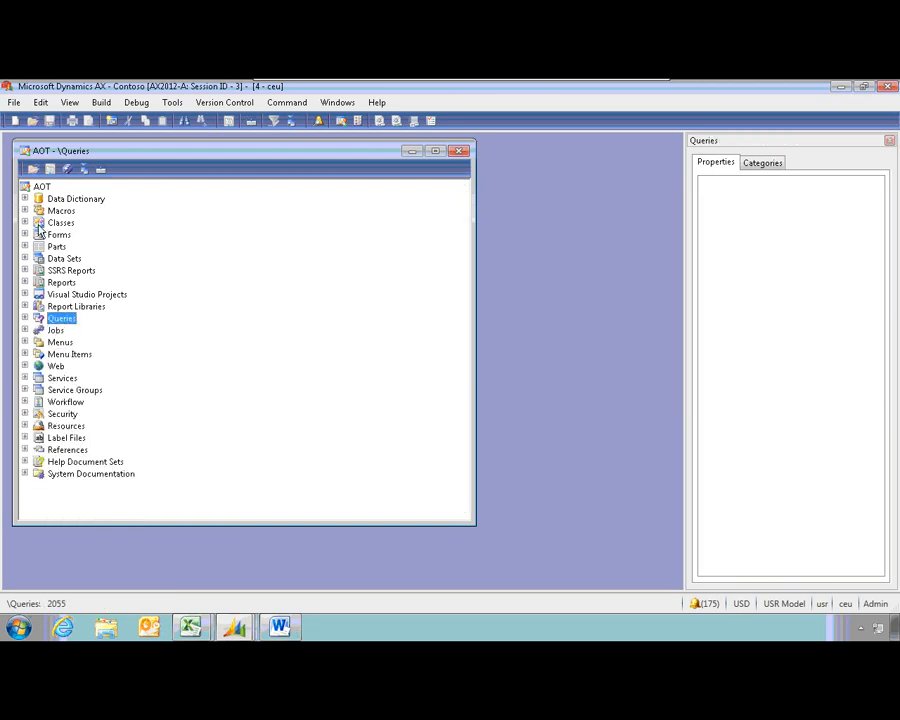
- Check the BudgetTransactionService name in Document data sources, find that class under Classes in the AOT and open its code
{"action": "left_click", "coordinate": [233, 627]}
{"action": "left_click", "coordinate": [278, 574]}
{"action": "left_click", "coordinate": [520, 259]}
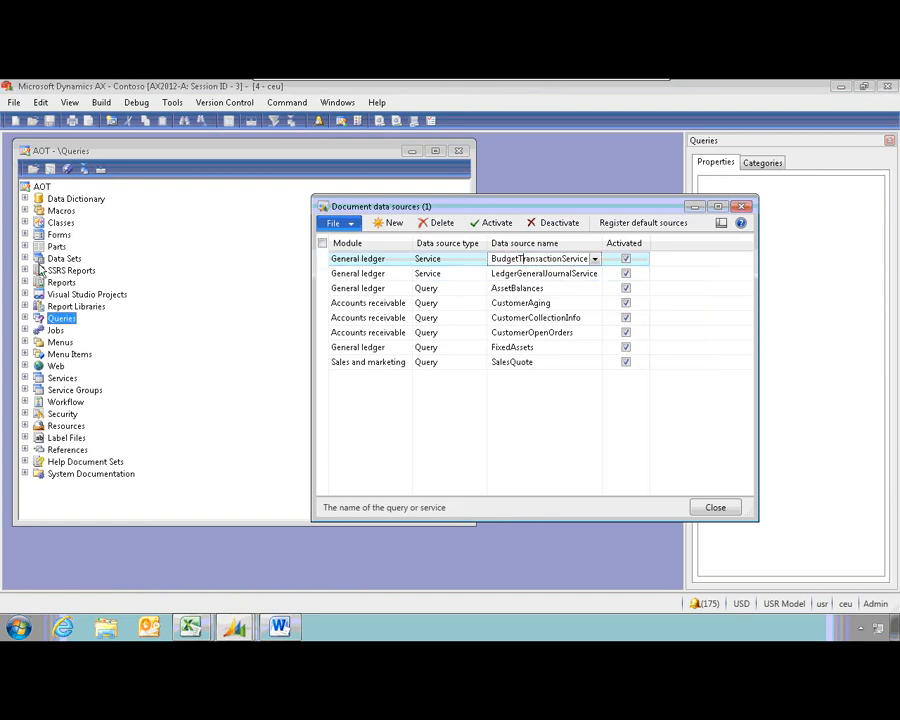
{"action": "double_click", "coordinate": [60, 225]}
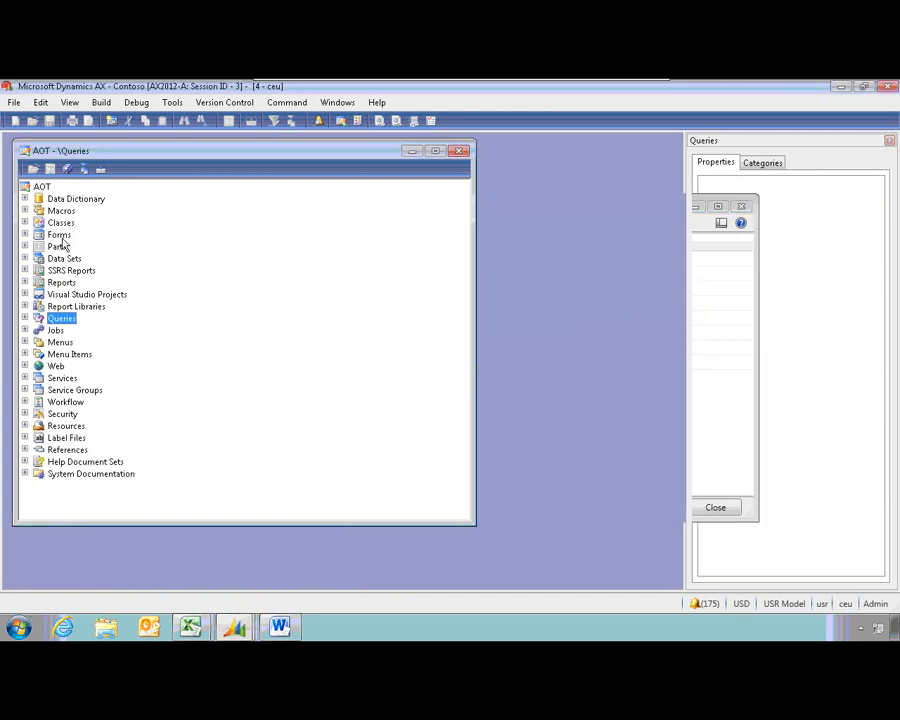
{"action": "left_click", "coordinate": [69, 247]}
{"action": "type", "text": "budgettr"}
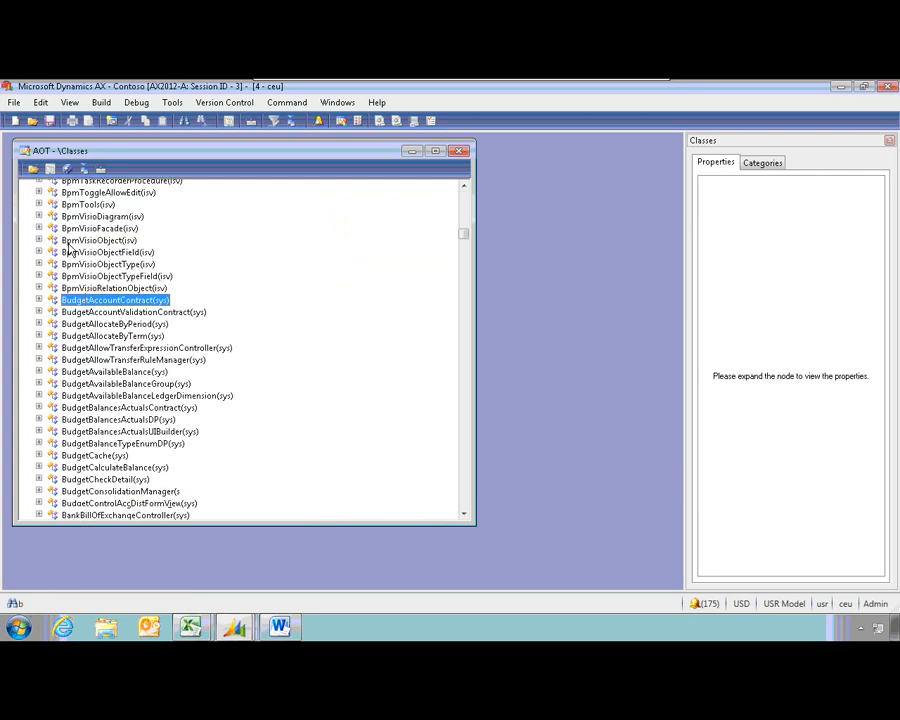
{"action": "type", "text": "ansactions"}
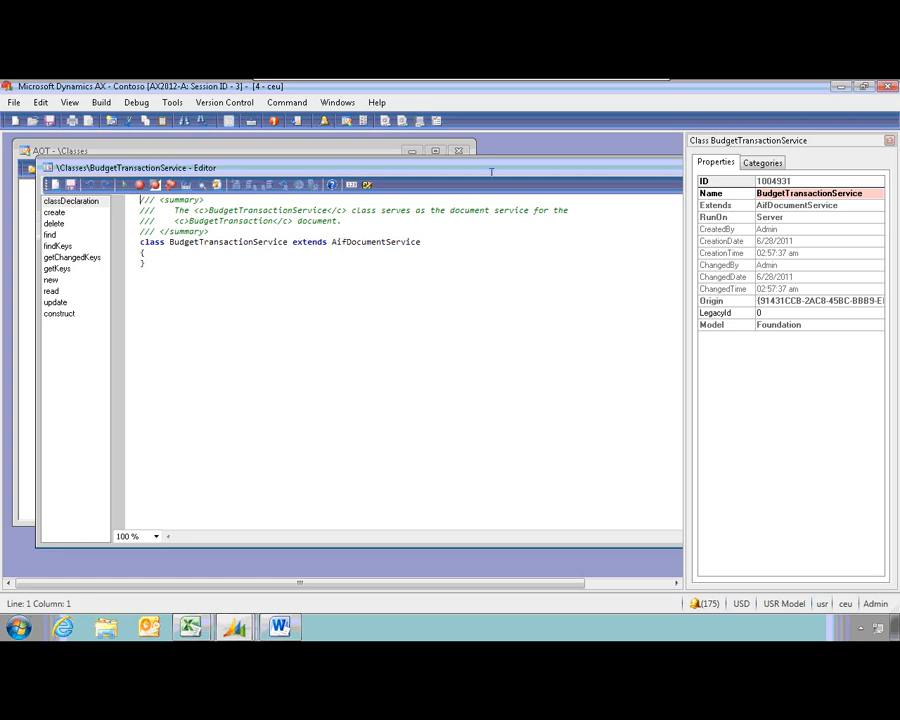
- Leave the BudgetTransactionService code editor and switch to the Add Data source list of the Book1 workbook in Excel
{"action": "left_click_drag", "start_coordinate": [490, 177], "coordinate": [416, 217]}
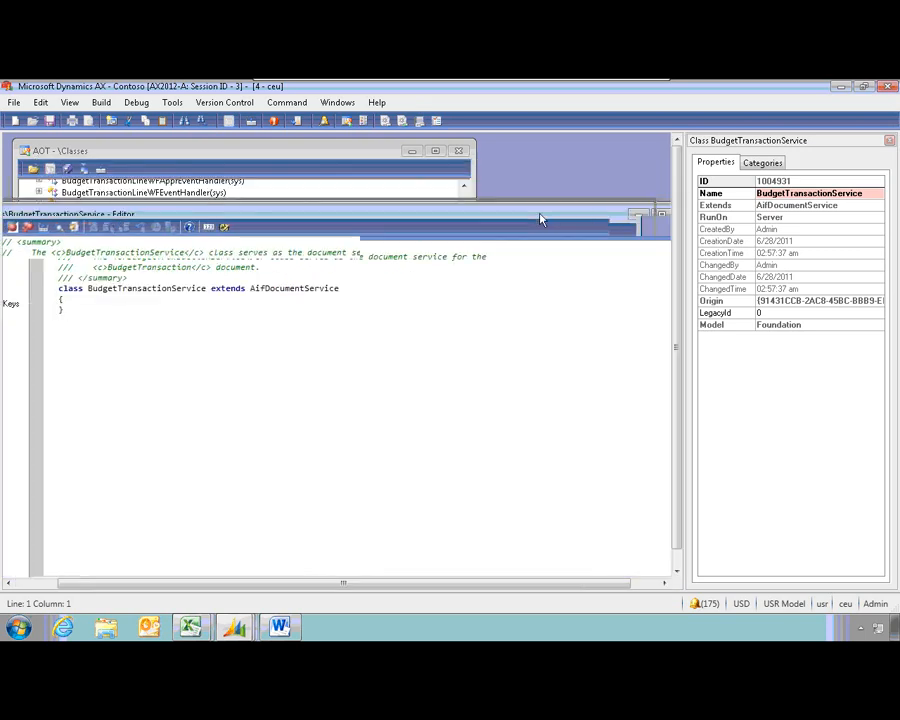
{"action": "left_click", "coordinate": [624, 210]}
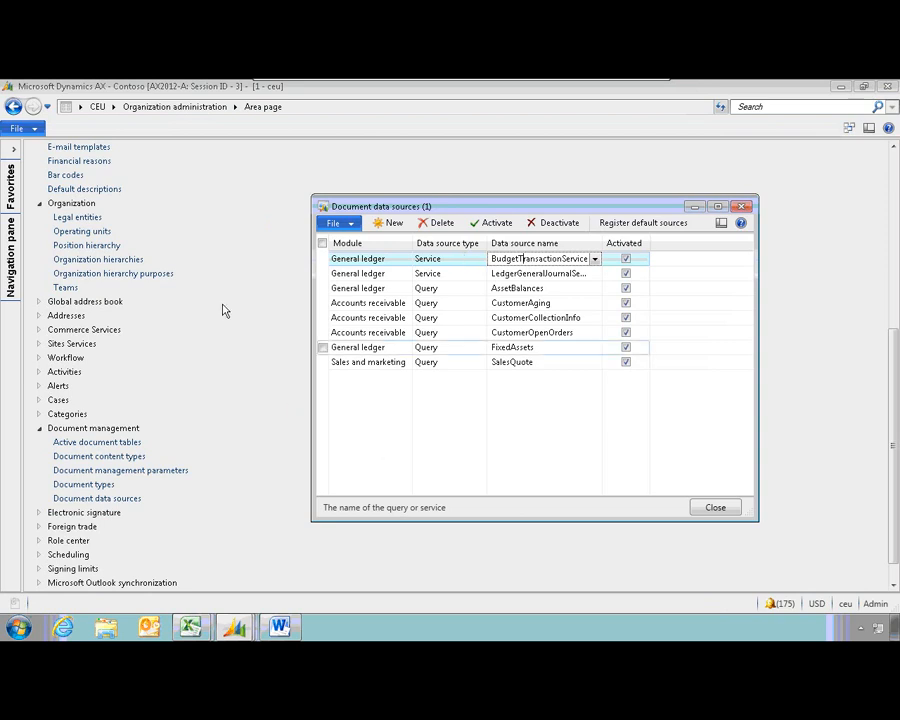
{"action": "mouse_move", "coordinate": [188, 625]}
{"action": "left_click", "coordinate": [180, 596]}
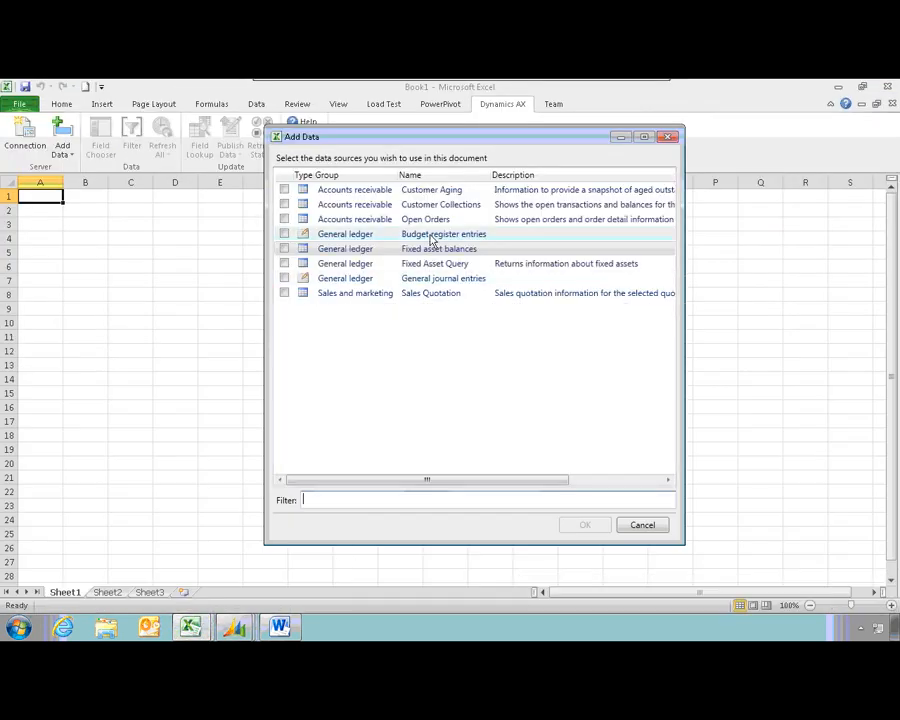
- Add the General ledger data source Budget register entries to the workbook
{"action": "left_click", "coordinate": [284, 234]}
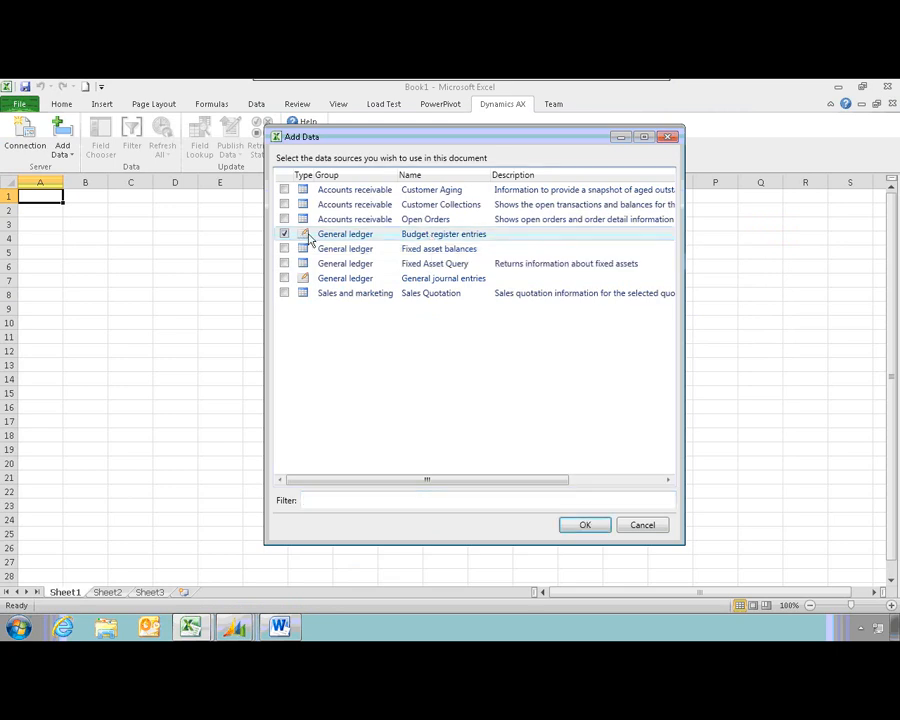
{"action": "left_click", "coordinate": [307, 238]}
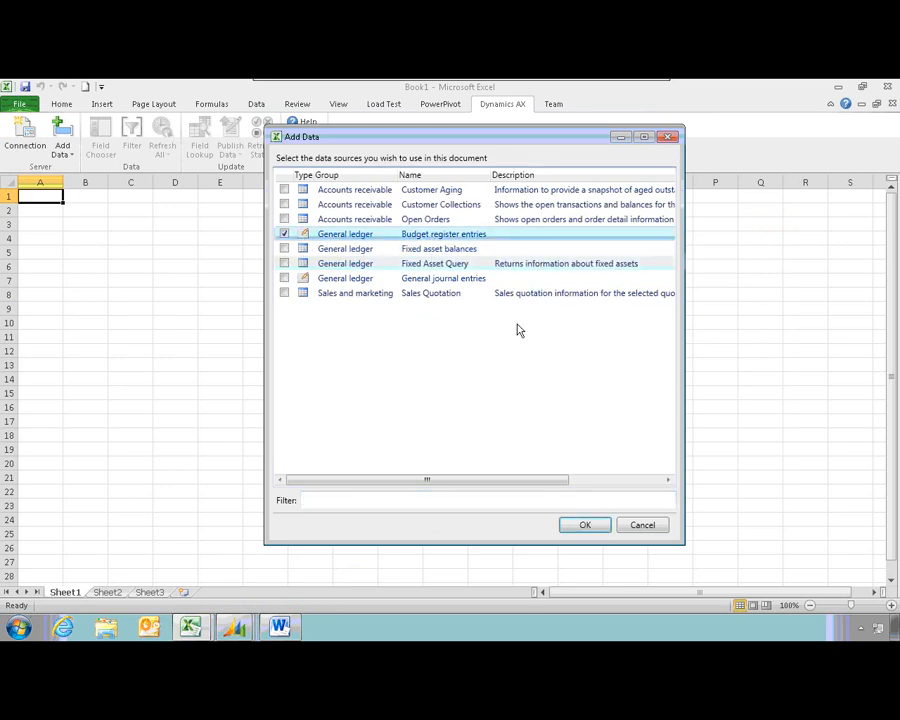
{"action": "left_click", "coordinate": [588, 526]}
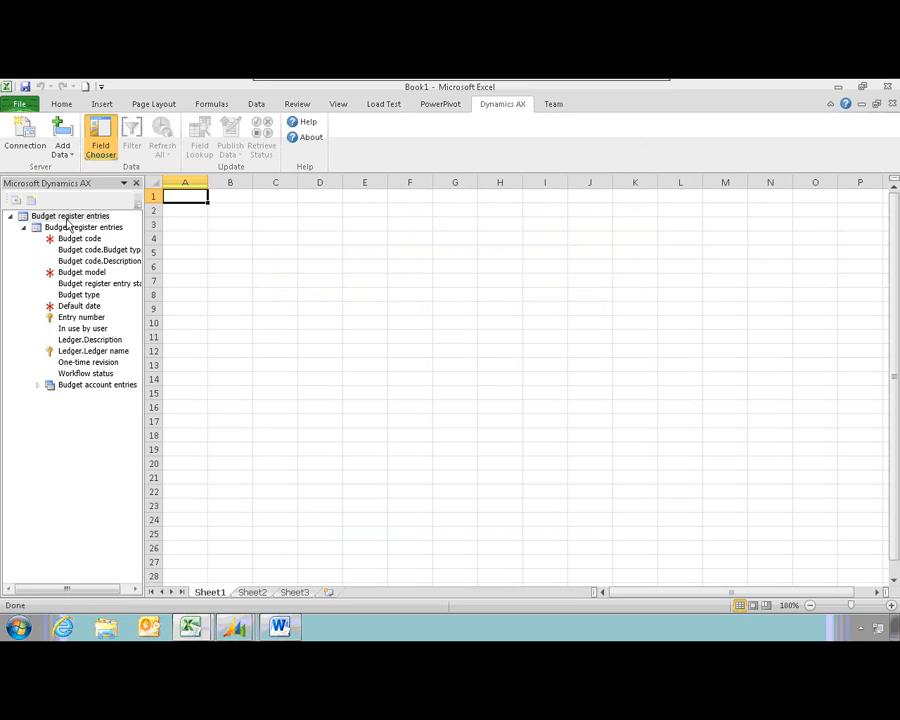
- Insert the Entry number key field and the Budget code field of Budget register entries as table columns starting at A1
{"action": "left_click", "coordinate": [75, 318]}
{"action": "left_click", "coordinate": [31, 199]}
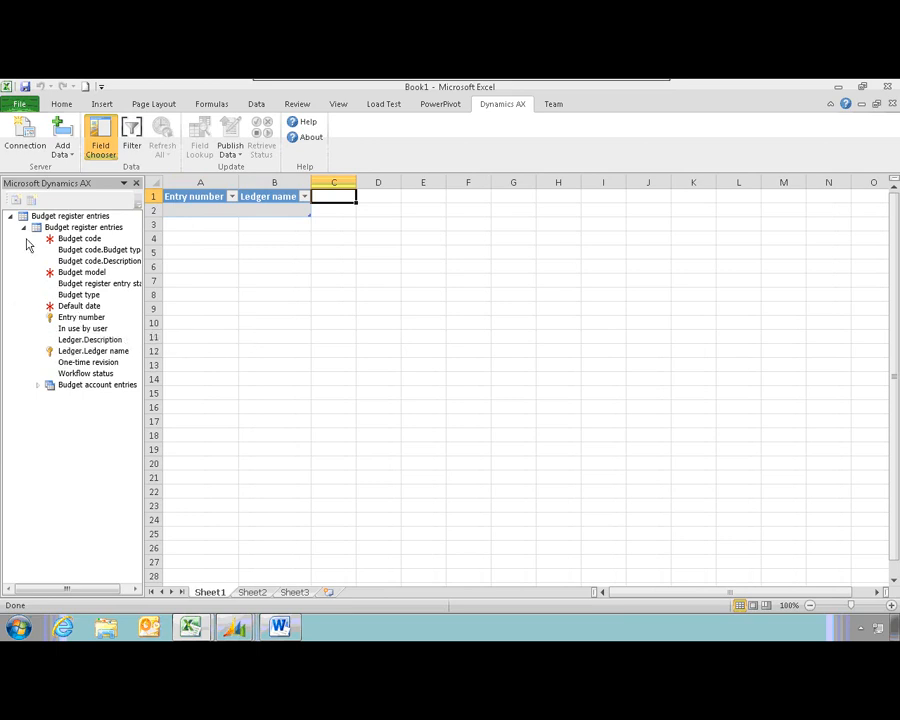
{"action": "left_click", "coordinate": [86, 238]}
{"action": "left_click", "coordinate": [31, 201]}
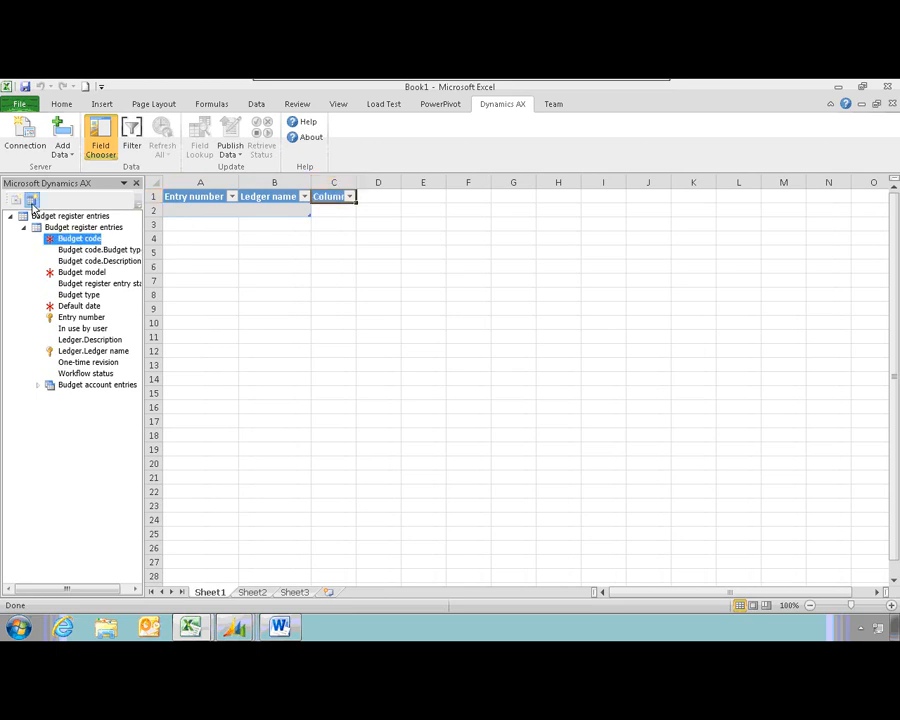
- Expand Budget account entries and add its Date and LedgerDimension.MainAccount fields as the next table columns
{"action": "left_click", "coordinate": [38, 387]}
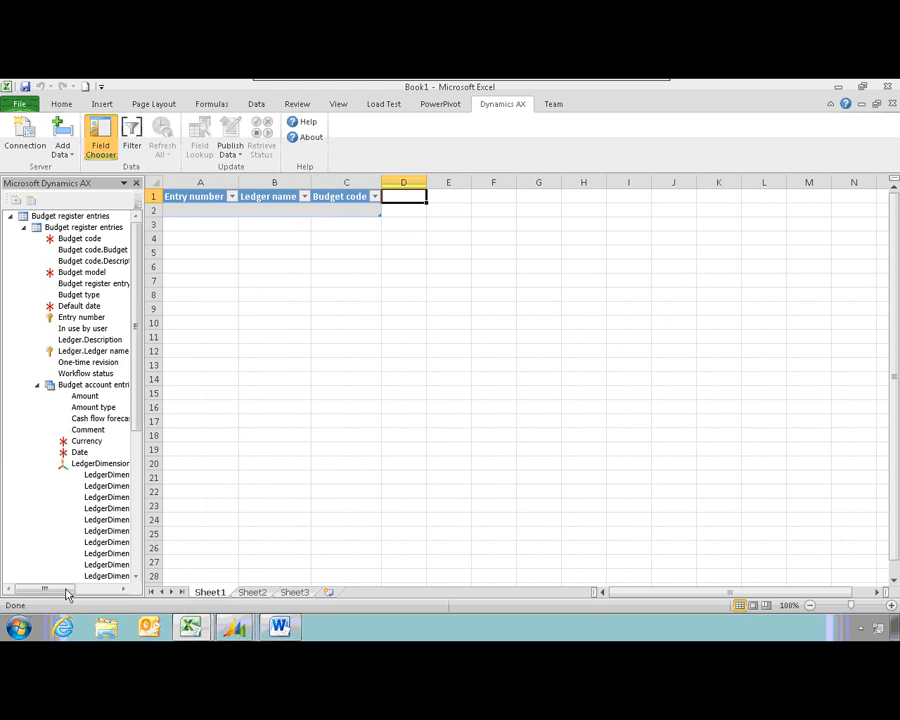
{"action": "left_click_drag", "start_coordinate": [66, 594], "coordinate": [76, 590]}
{"action": "left_click", "coordinate": [50, 453]}
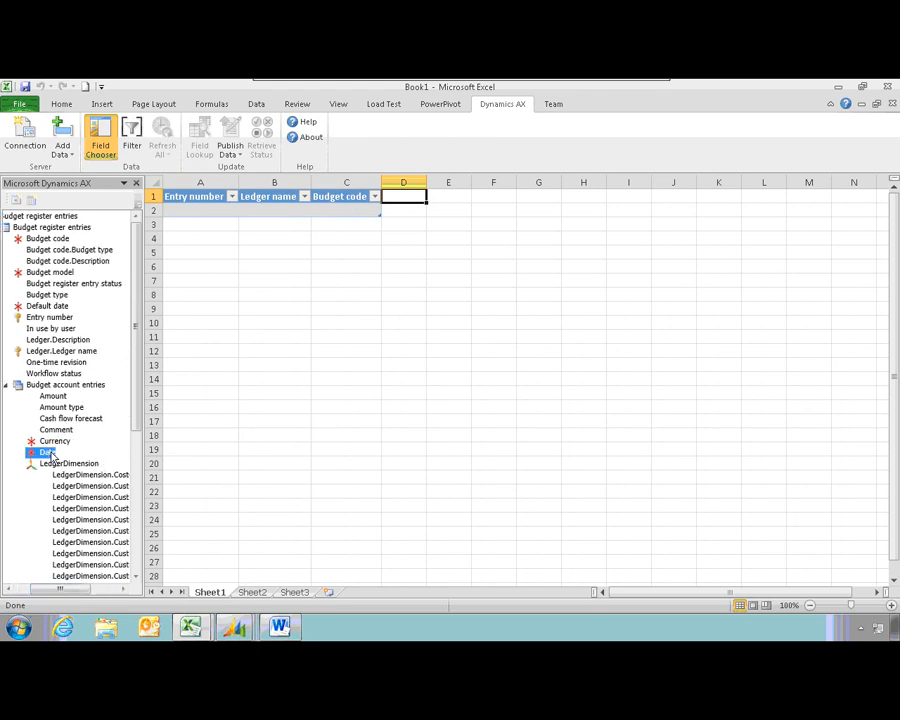
{"action": "left_click", "coordinate": [33, 206]}
{"action": "left_click_drag", "start_coordinate": [74, 589], "coordinate": [80, 589]}
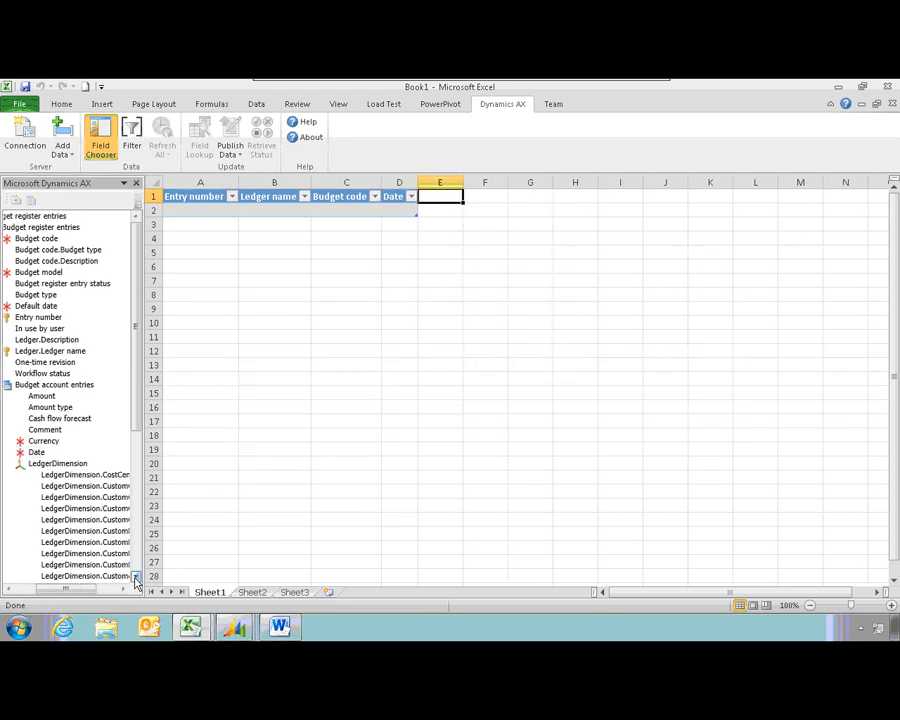
{"action": "left_click_drag", "start_coordinate": [137, 582], "coordinate": [88, 589]}
{"action": "left_click", "coordinate": [86, 553]}
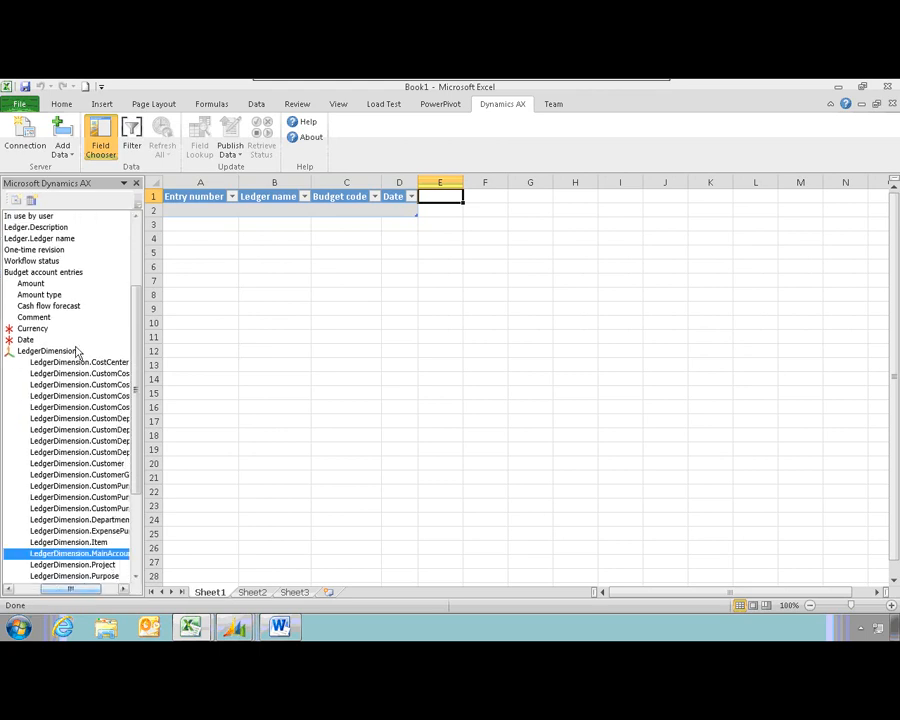
{"action": "left_click", "coordinate": [31, 201]}
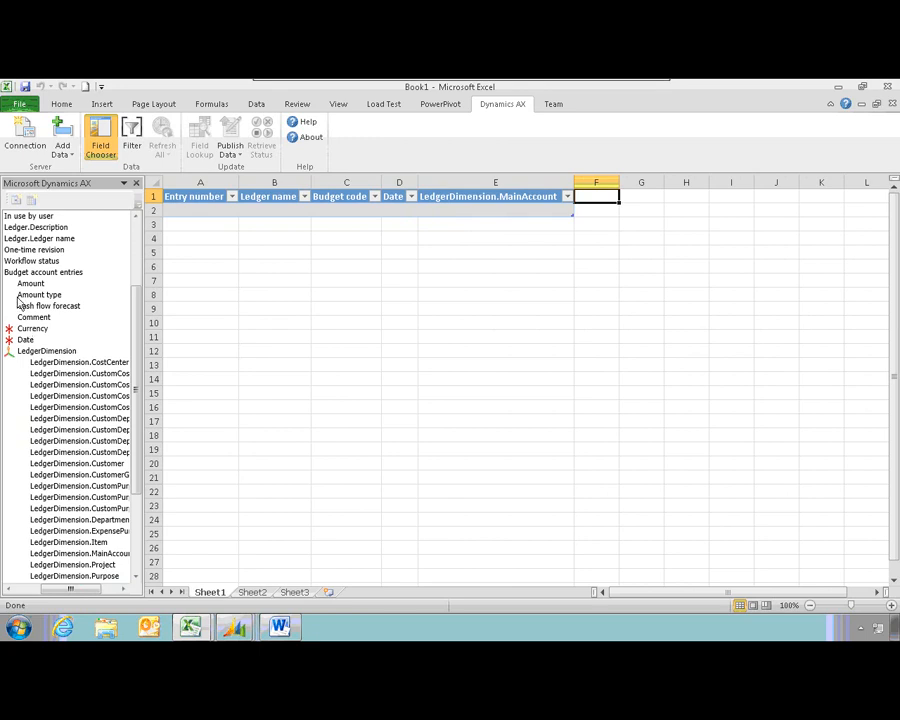
- Add the Comment and Transaction currency amount fields of Budget account entries as the last table columns
{"action": "left_click", "coordinate": [35, 317]}
{"action": "left_click", "coordinate": [31, 201]}
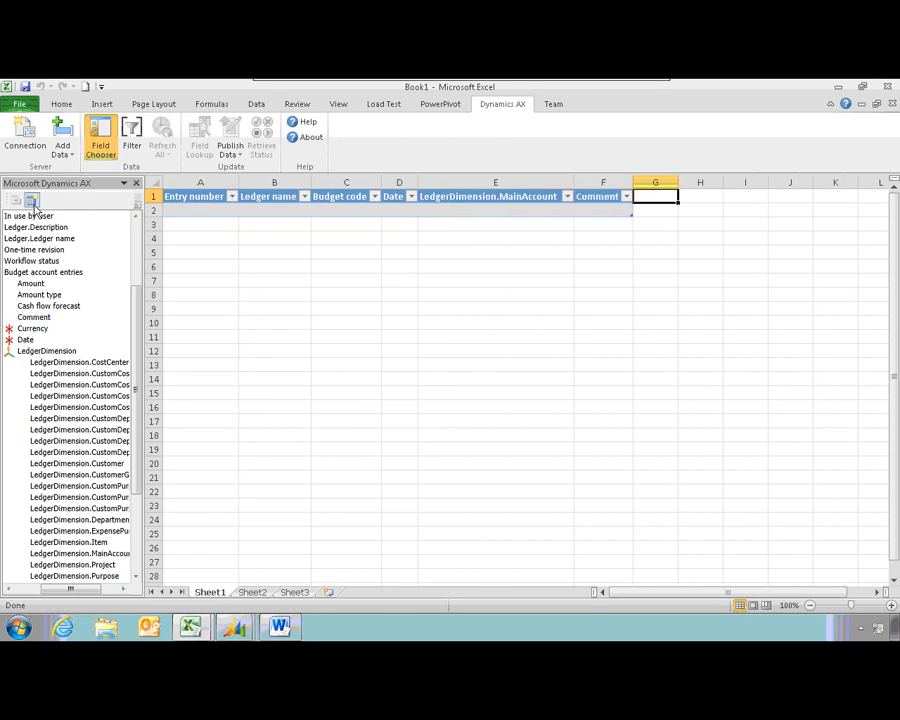
{"action": "left_click_drag", "start_coordinate": [137, 436], "coordinate": [131, 530]}
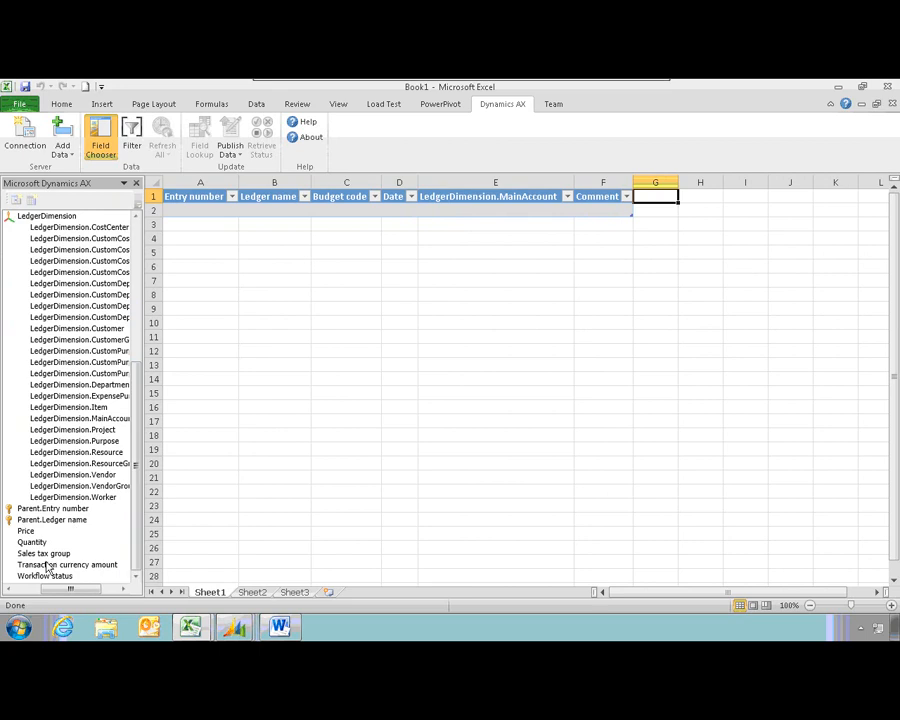
{"action": "left_click", "coordinate": [93, 567]}
{"action": "left_click", "coordinate": [31, 201]}
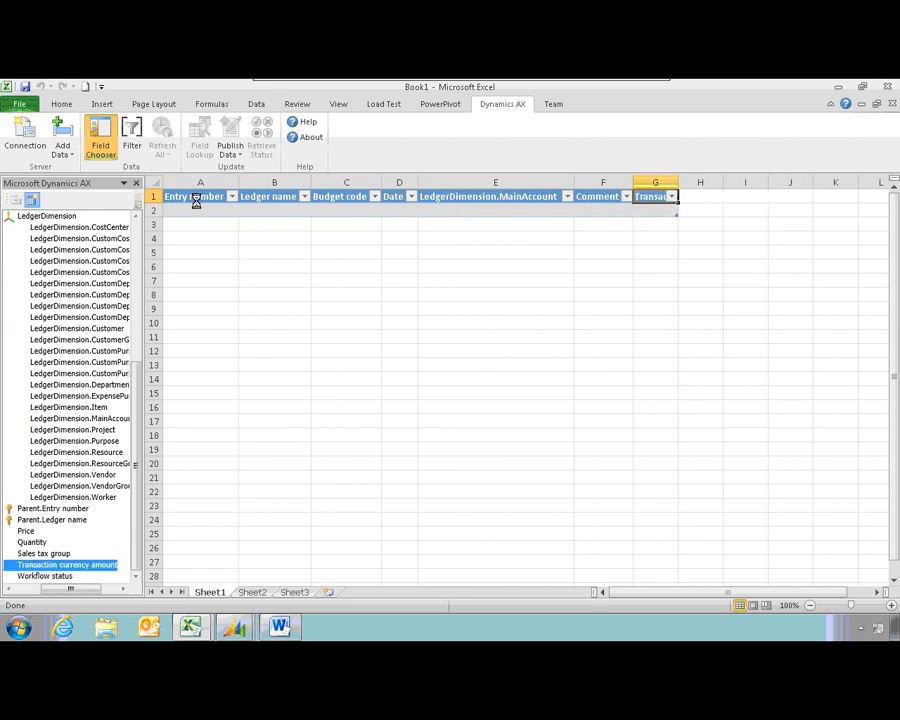
- Rename the LedgerDimension.MainAccount header to Account and the Transaction currency amount header to Amount
{"action": "left_click", "coordinate": [500, 198]}
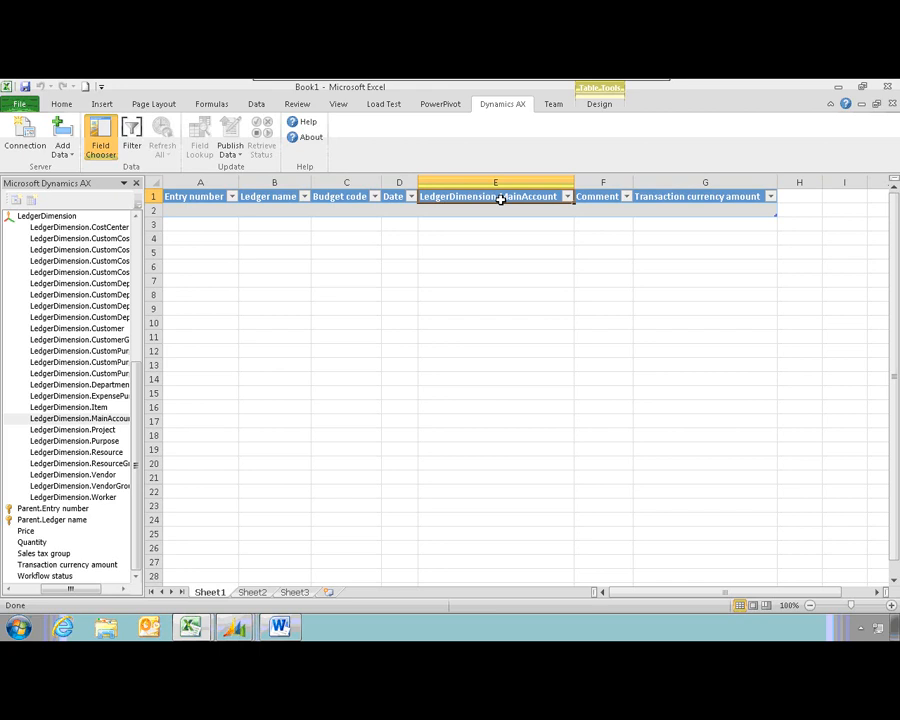
{"action": "type", "text": "Accou"}
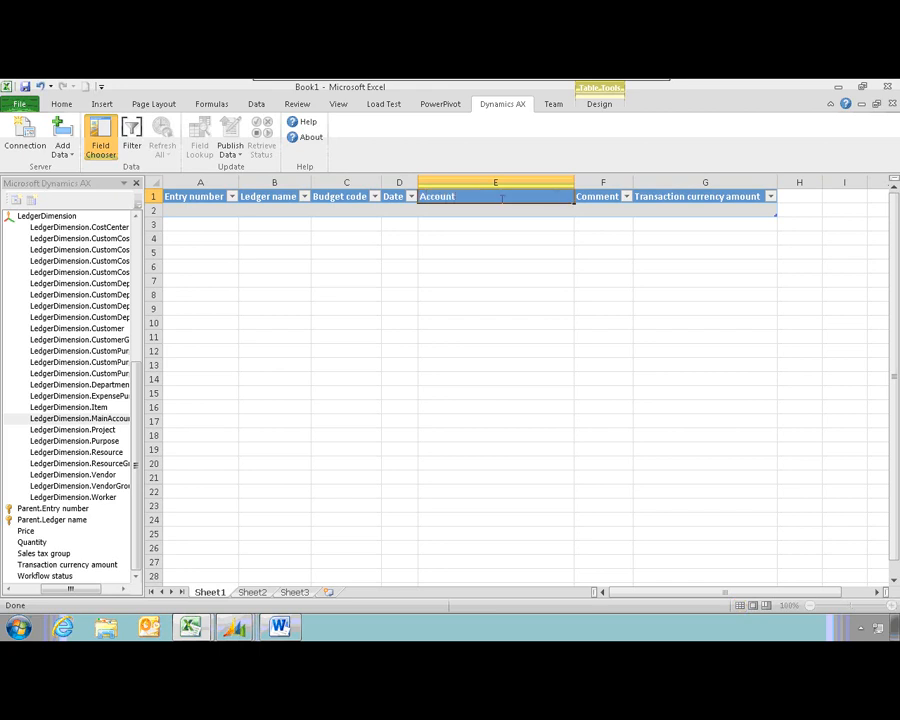
{"action": "left_click", "coordinate": [718, 197]}
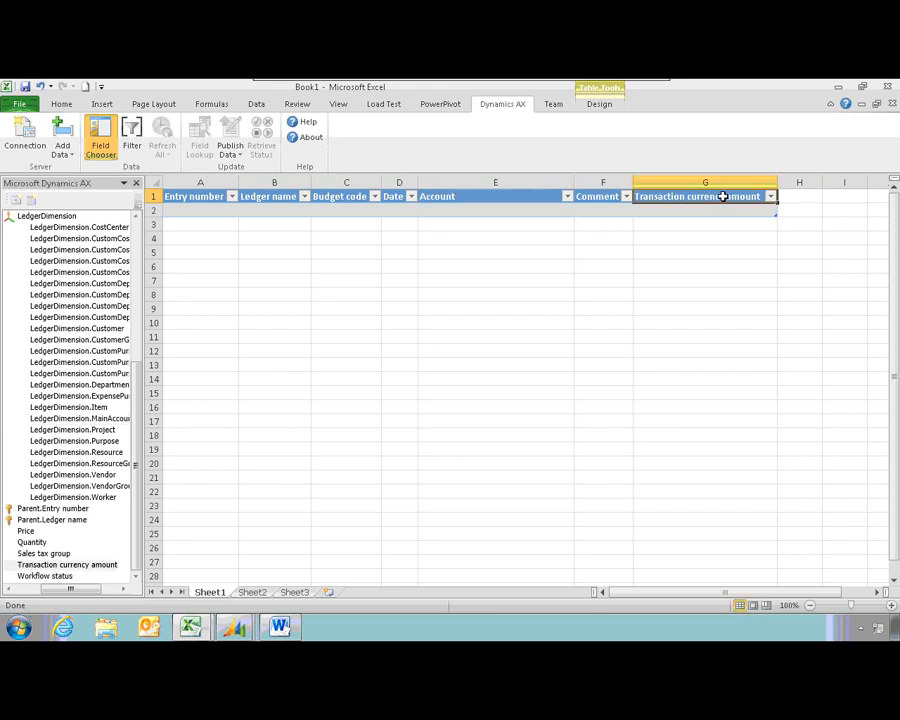
{"action": "type", "text": "Amou"}
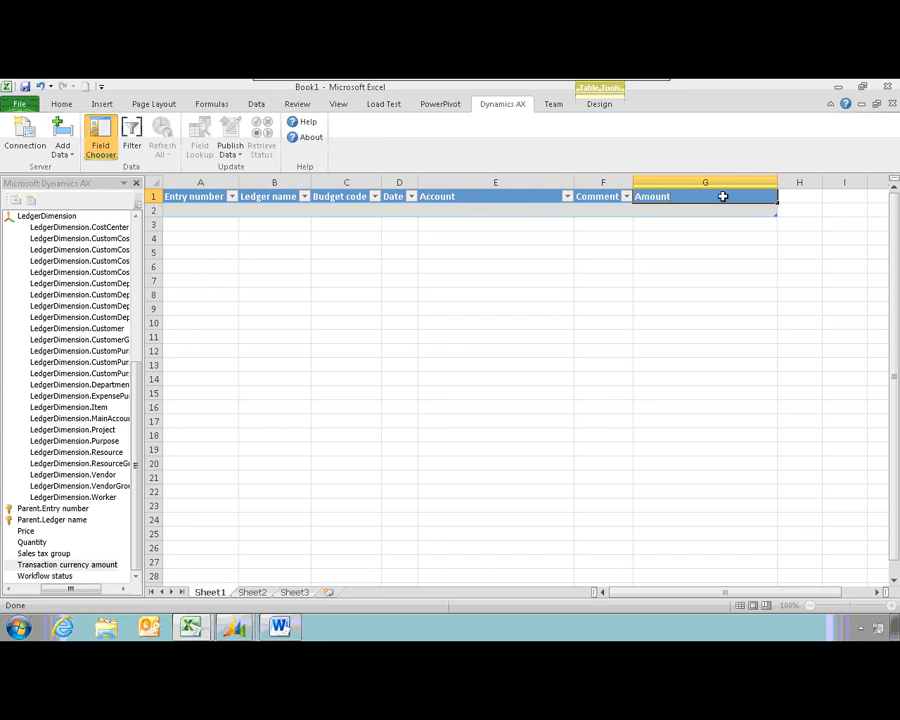
{"action": "key", "text": "Return"}
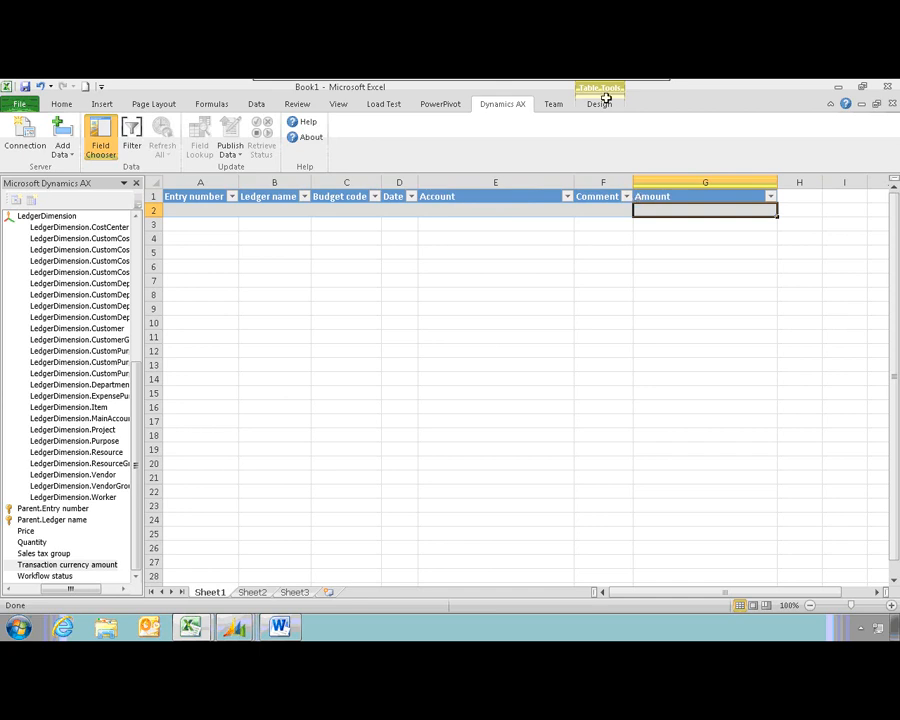
- Filter the Budget register entries data source with a condition on the Budget model field matching Total
{"action": "left_click", "coordinate": [139, 146]}
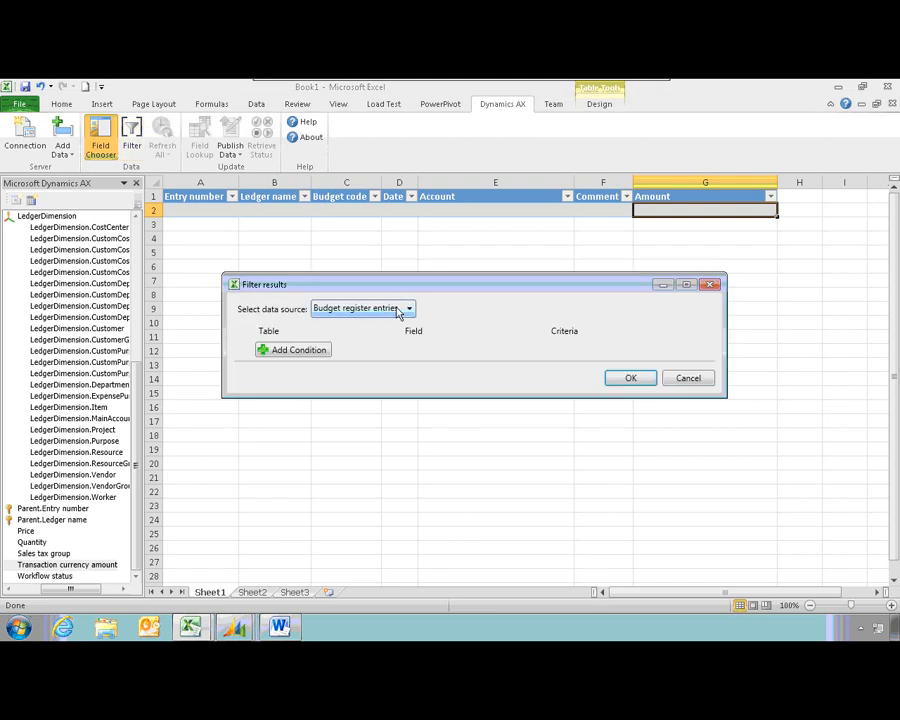
{"action": "left_click", "coordinate": [295, 352]}
{"action": "left_click", "coordinate": [600, 349]}
{"action": "type", "text": "Total"}
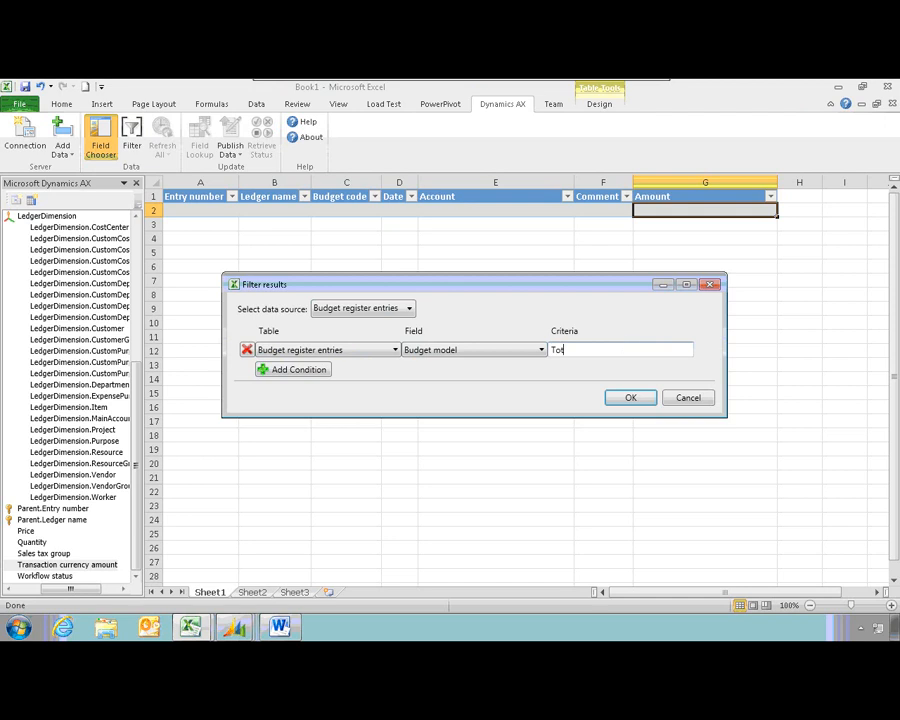
{"action": "left_click", "coordinate": [641, 400]}
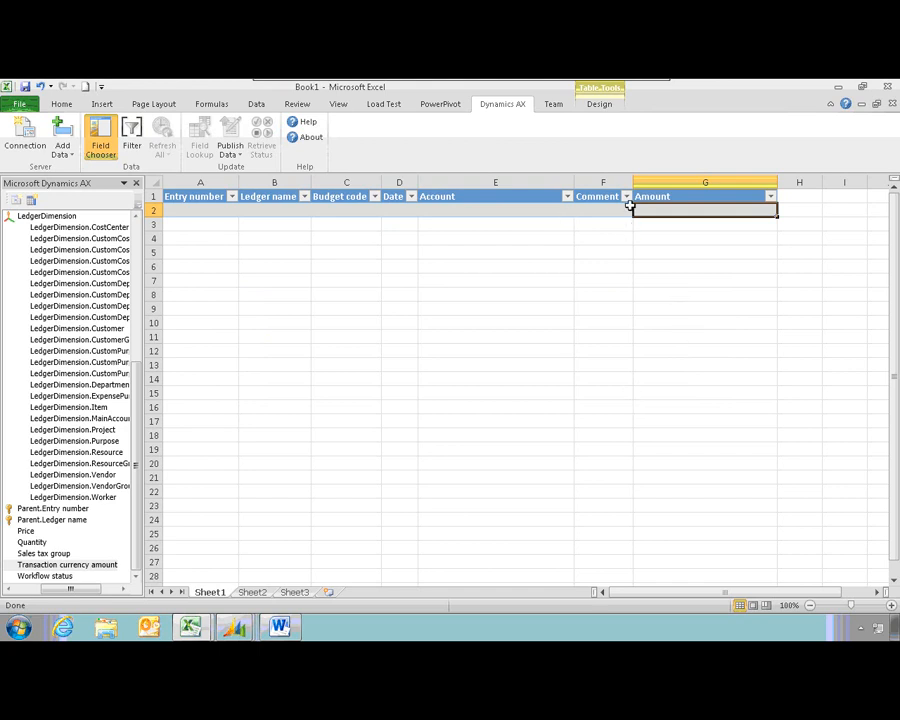
- Hide the field chooser and refresh the table to load the filtered budget register entries
{"action": "left_click", "coordinate": [102, 143]}
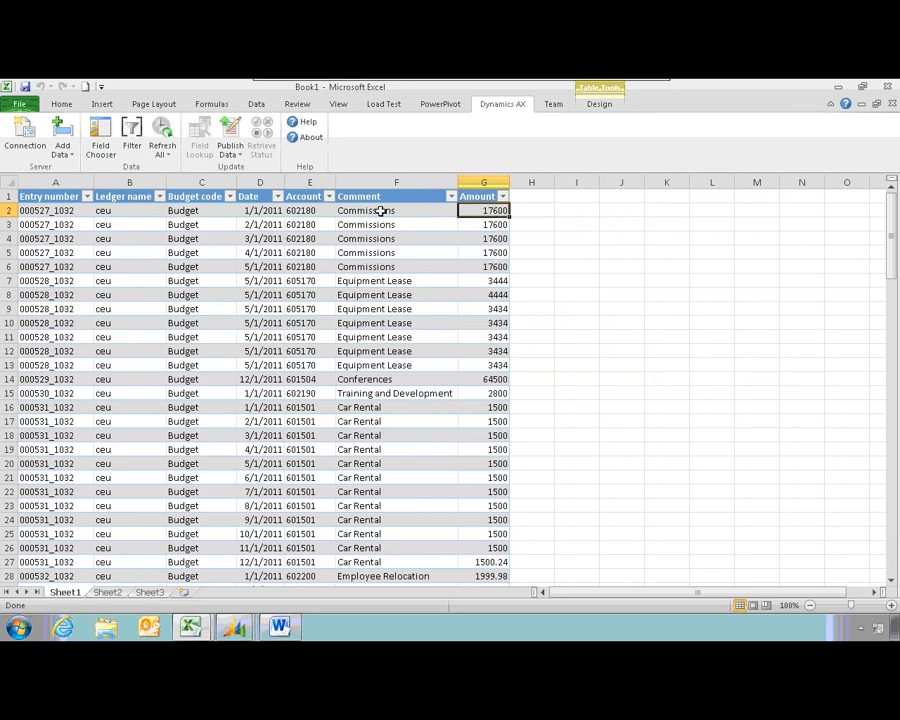
{"action": "left_click_drag", "start_coordinate": [385, 197], "coordinate": [387, 211]}
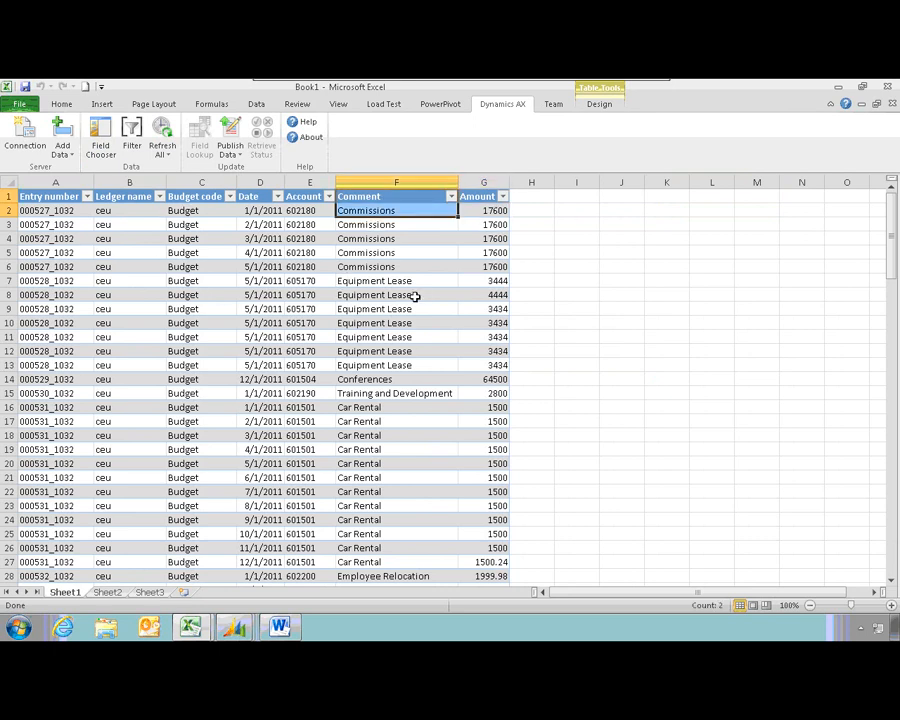
- Format the Amount column with the Number format
{"action": "left_click", "coordinate": [481, 184]}
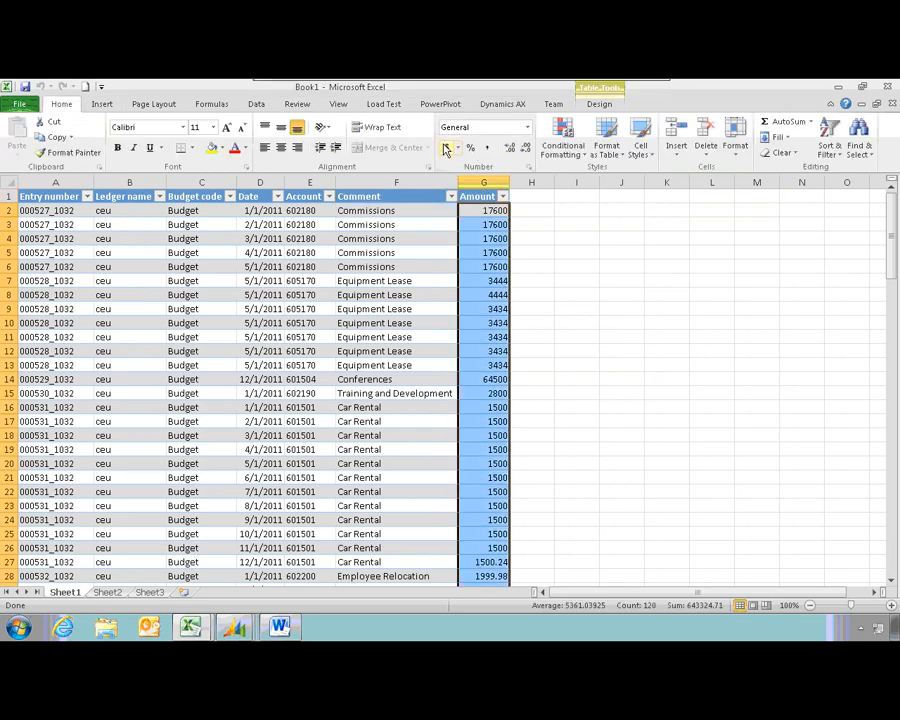
{"action": "left_click", "coordinate": [527, 127]}
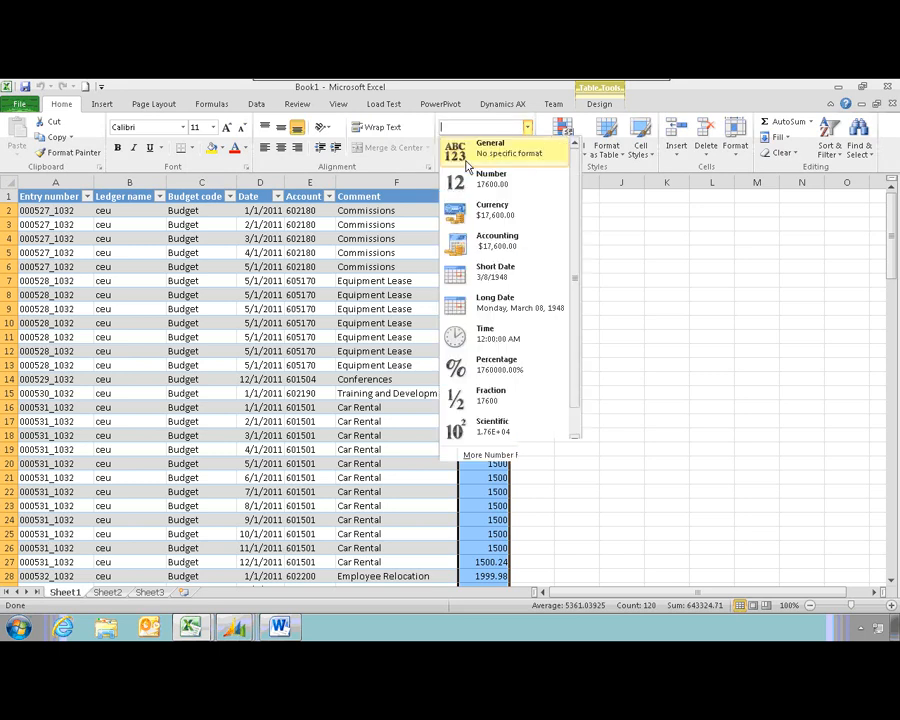
{"action": "left_click", "coordinate": [475, 172]}
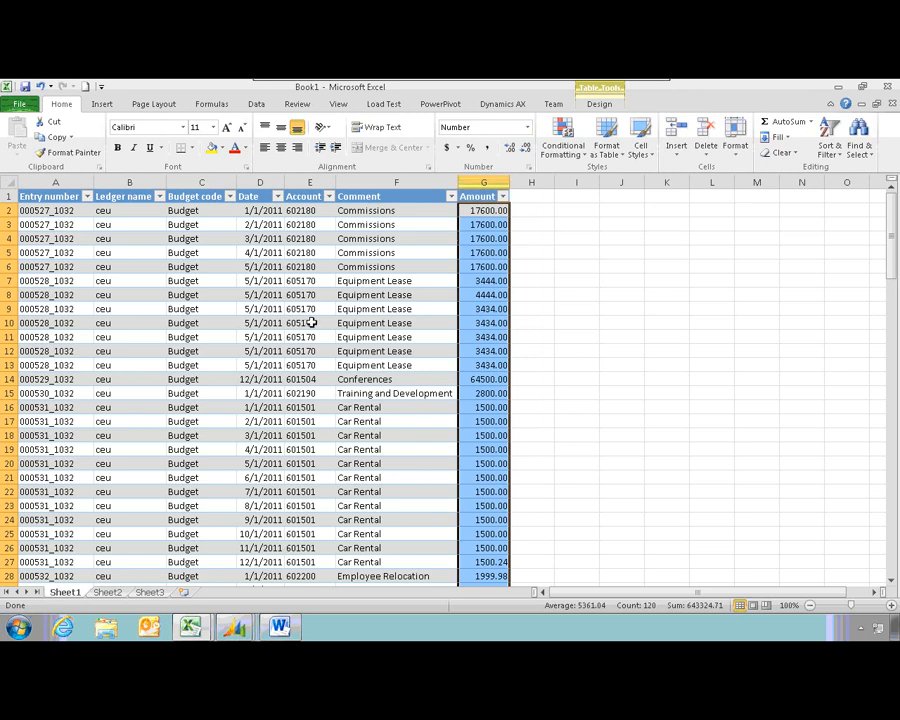
- Look through the loaded budget entries on Sheet1, including their budget codes, accounts, comments and amounts
{"action": "scroll", "coordinate": [385, 408], "scroll_direction": "down", "scroll_amount": 18}
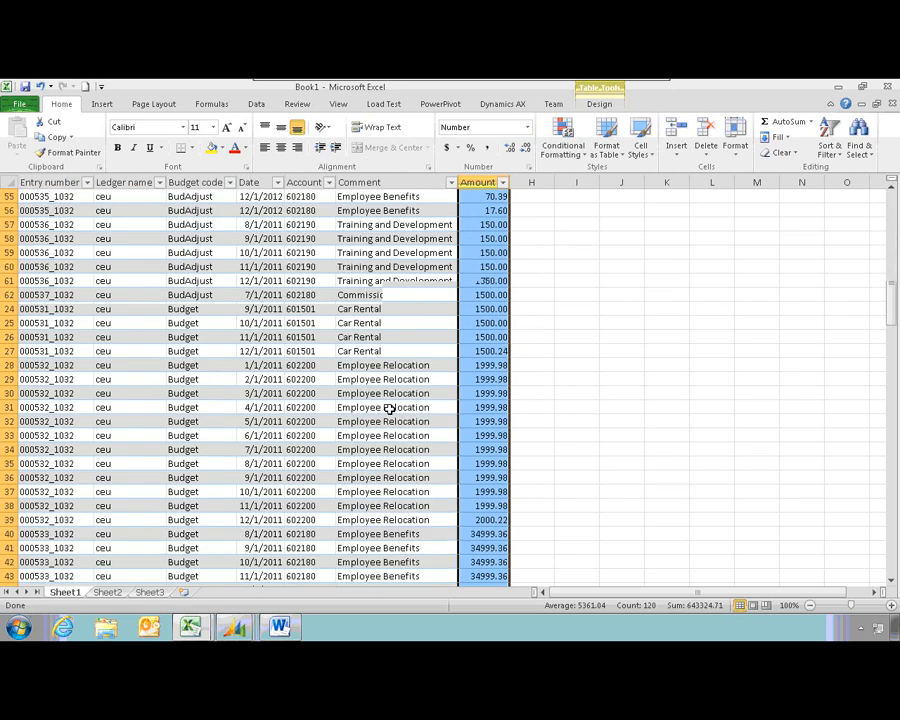
{"action": "scroll", "coordinate": [389, 408], "scroll_direction": "up", "scroll_amount": 10}
{"action": "scroll", "coordinate": [388, 402], "scroll_direction": "up", "scroll_amount": 6}
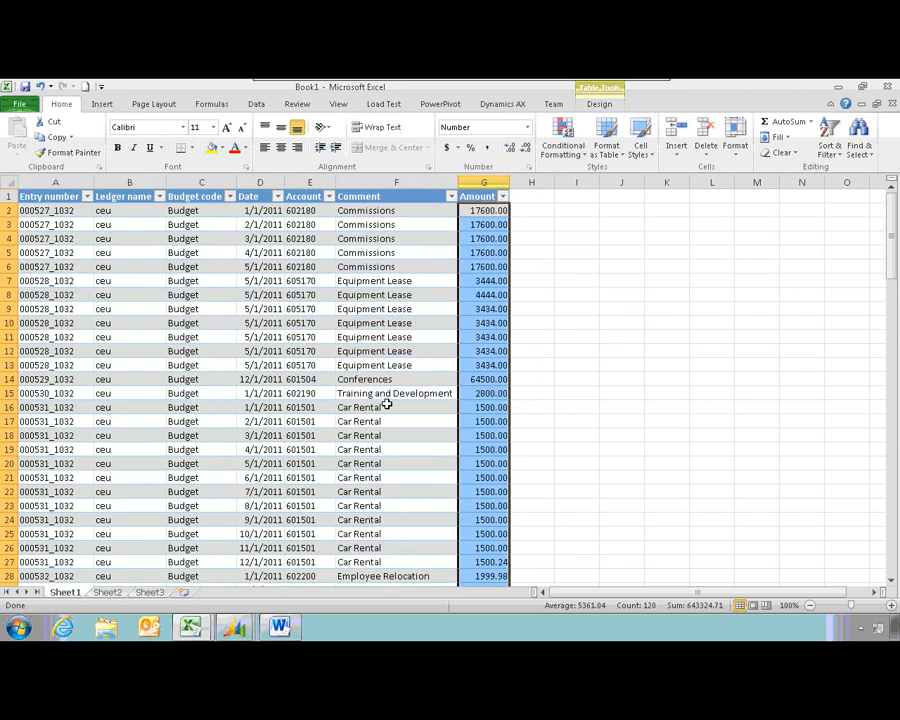
{"action": "scroll", "coordinate": [373, 375], "scroll_direction": "down", "scroll_amount": 9}
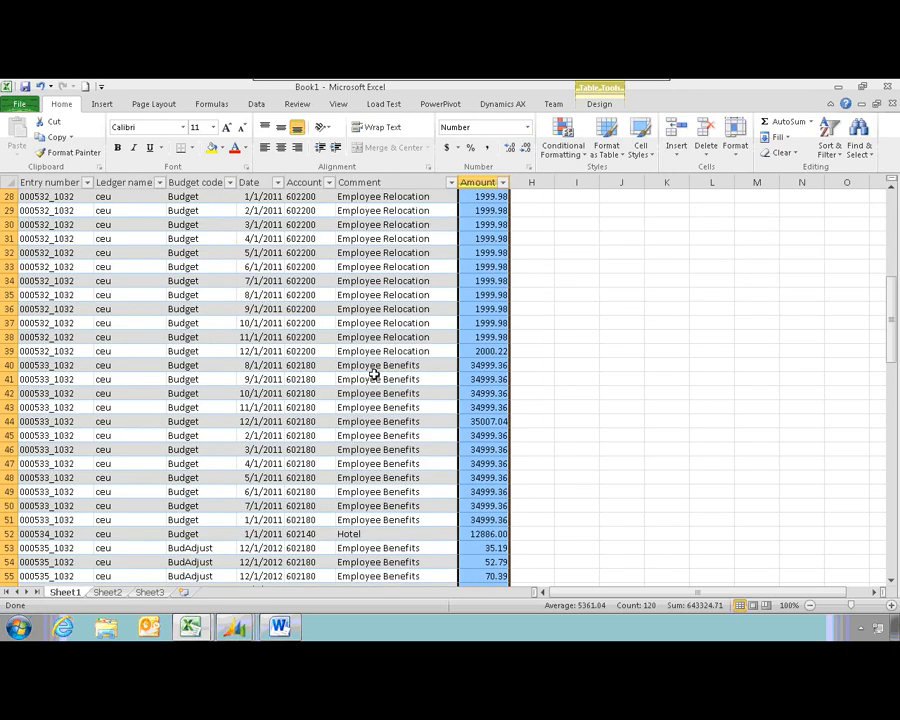
{"action": "scroll", "coordinate": [373, 375], "scroll_direction": "down", "scroll_amount": 6}
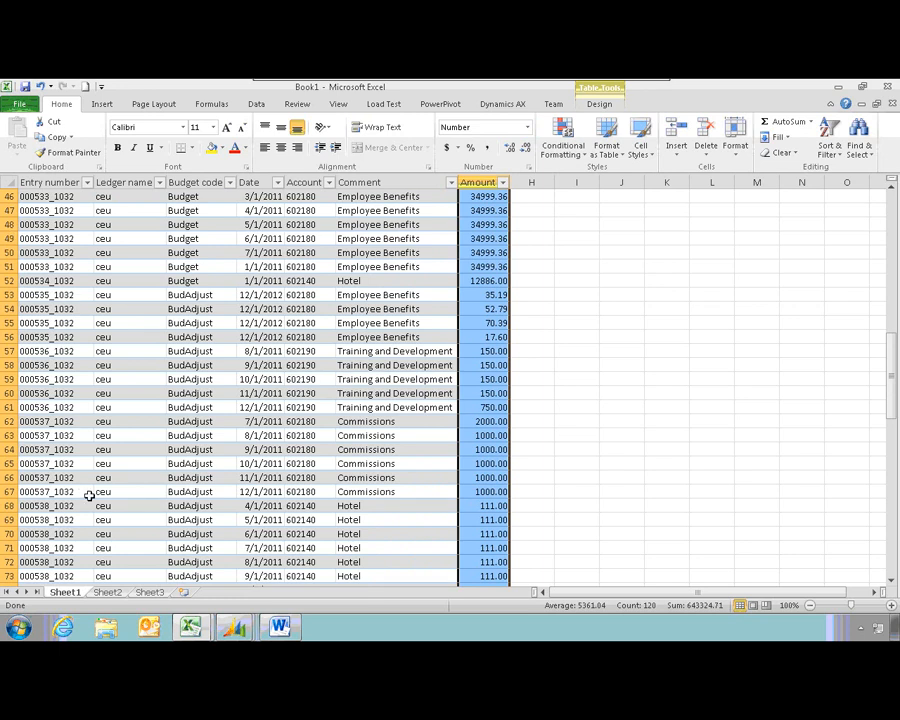
- Switch to Sheet2 and show the Dynamics AX field chooser with the Budget register entries fields
{"action": "left_click", "coordinate": [109, 592]}
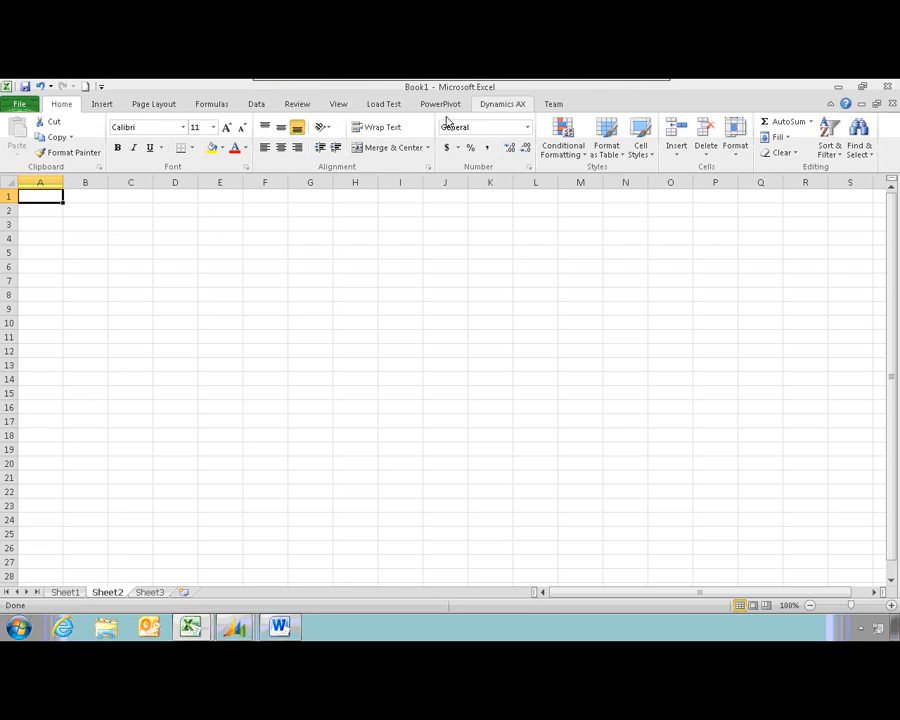
{"action": "left_click", "coordinate": [502, 104]}
{"action": "left_click", "coordinate": [115, 147]}
{"action": "left_click", "coordinate": [137, 261]}
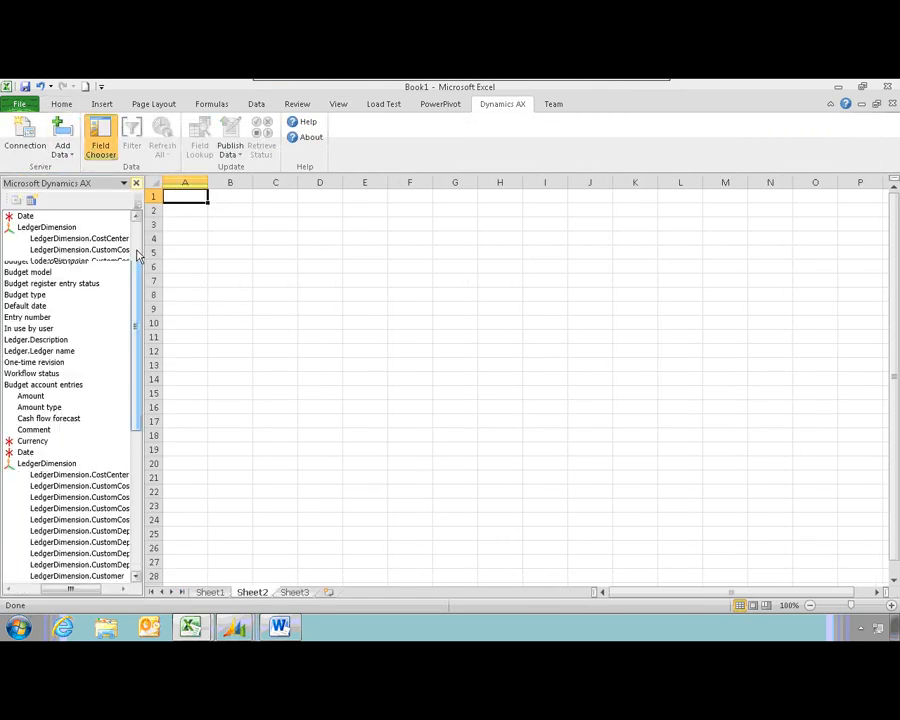
{"action": "left_click", "coordinate": [43, 594]}
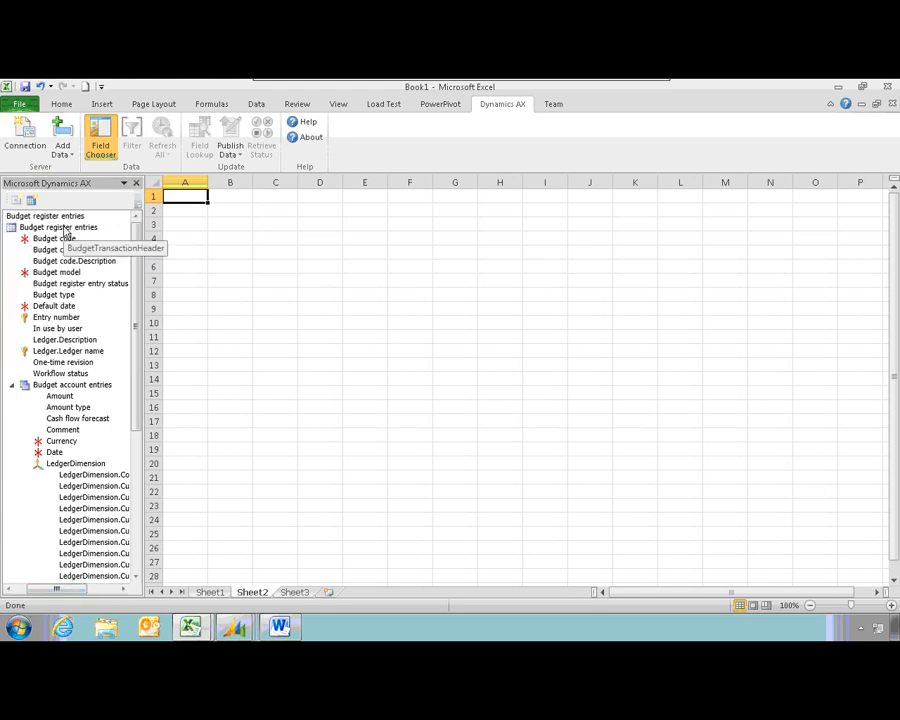
- Start a matrix field on the Budget register entries table, named Original Budget, with Transaction currency amount as its measure
{"action": "right_click", "coordinate": [64, 232]}
{"action": "left_click", "coordinate": [24, 230]}
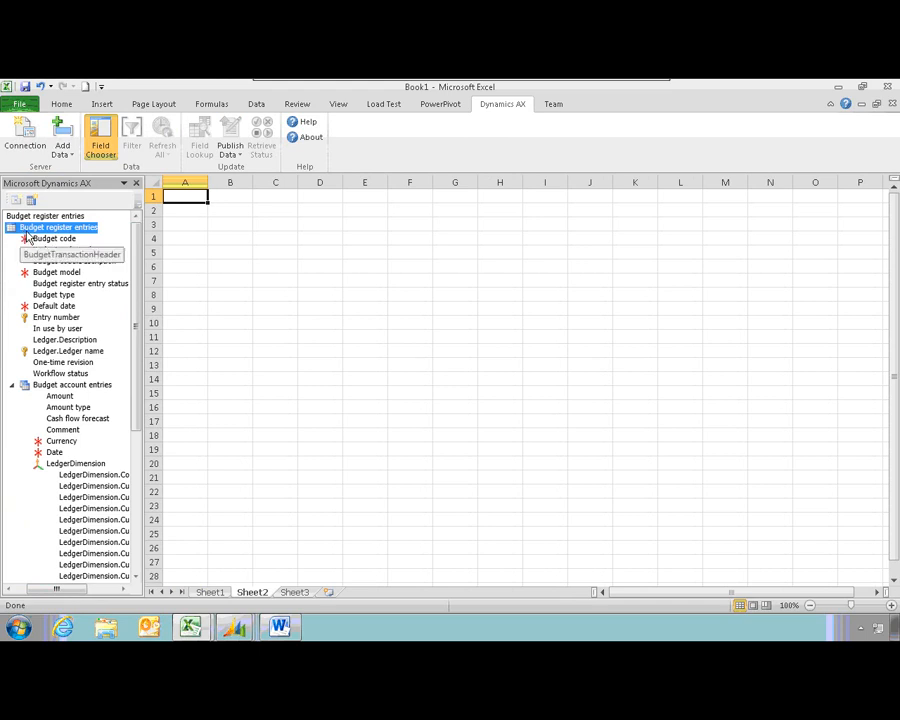
{"action": "right_click", "coordinate": [31, 240]}
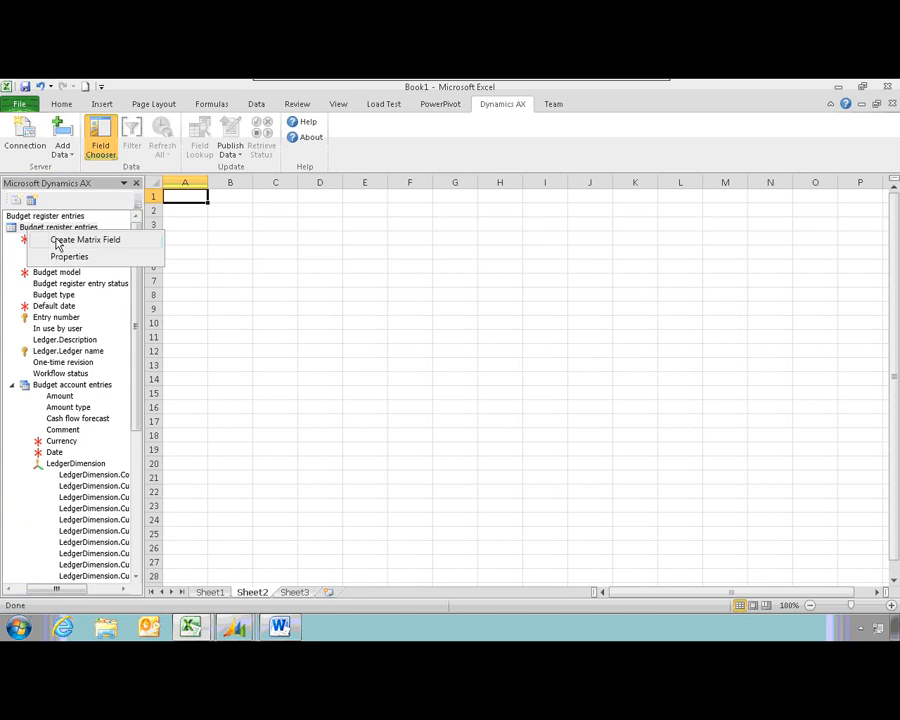
{"action": "left_click", "coordinate": [57, 243]}
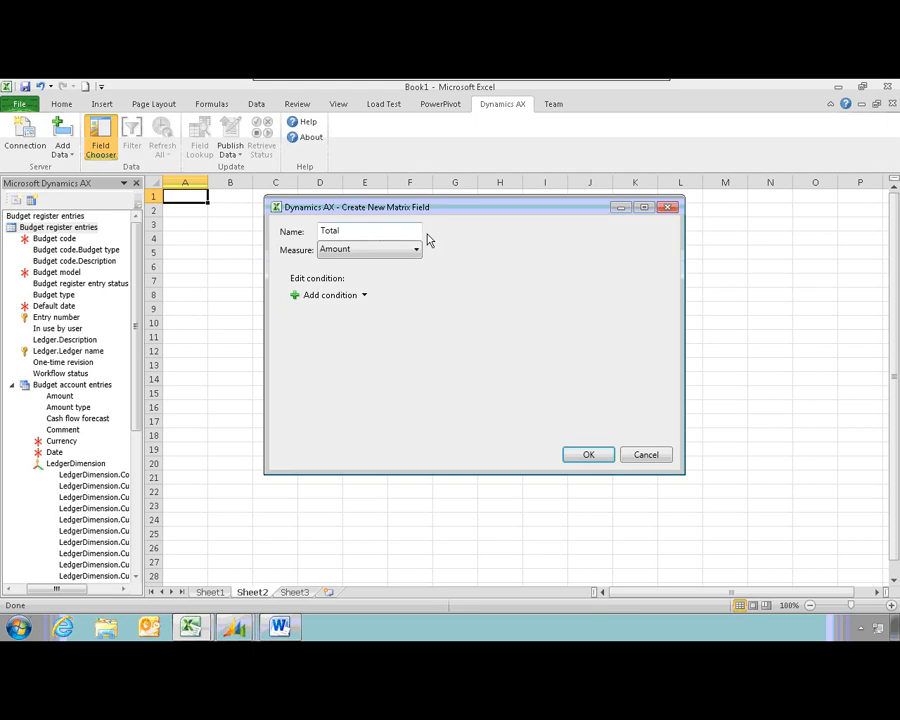
{"action": "left_click", "coordinate": [360, 229]}
{"action": "double_click", "coordinate": [315, 231]}
{"action": "type", "text": "Original Budget"}
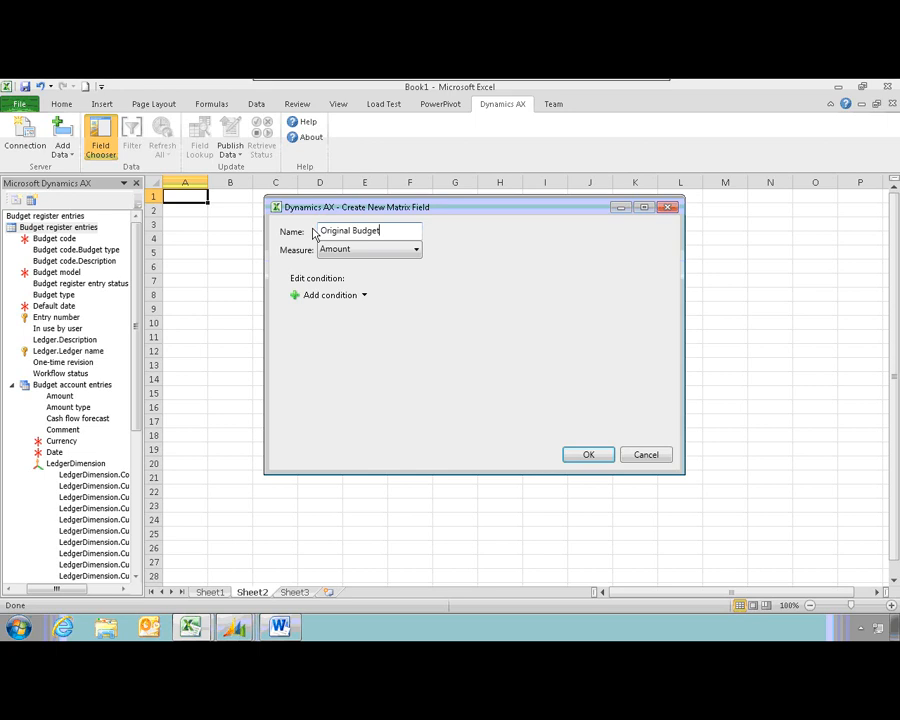
{"action": "left_click", "coordinate": [416, 250]}
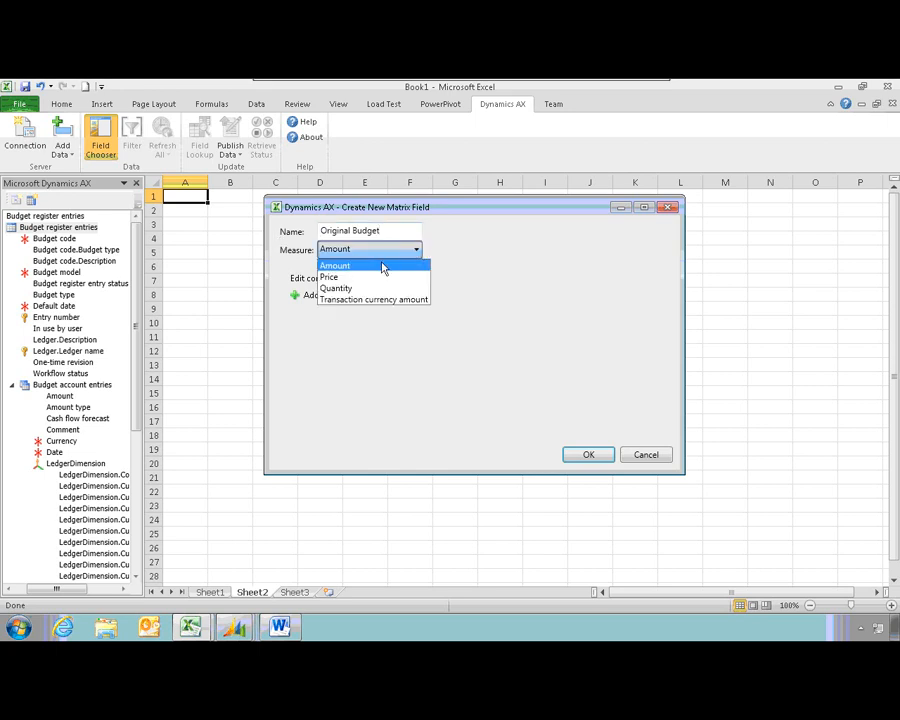
{"action": "left_click", "coordinate": [356, 300]}
- Add the condition that the Budget register entries Budget code contains Budget, and create the Original Budget matrix field
{"action": "left_click", "coordinate": [331, 297]}
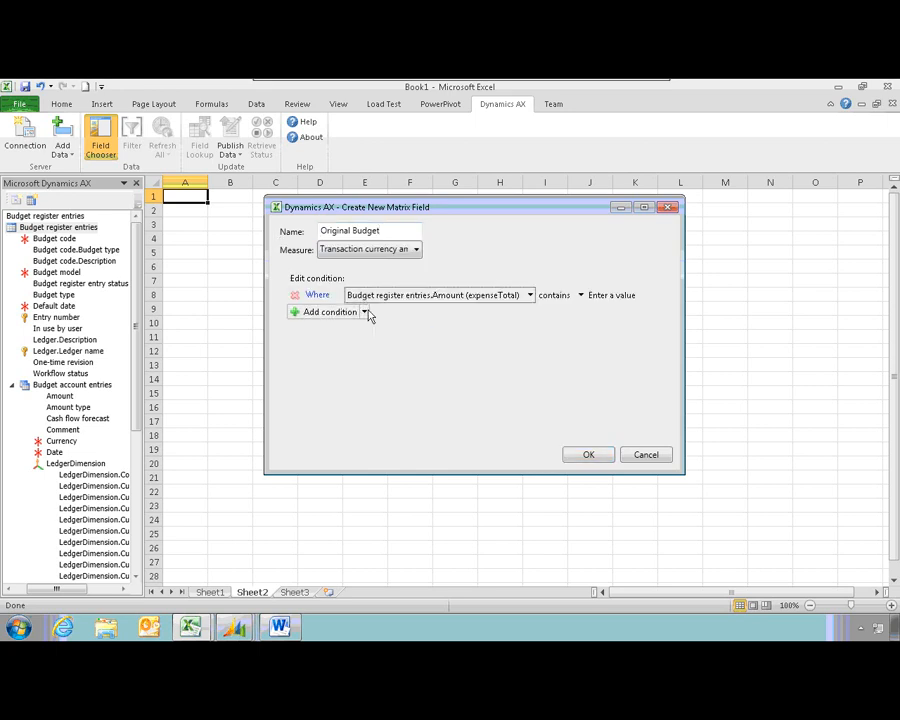
{"action": "left_click", "coordinate": [446, 299]}
{"action": "mouse_move", "coordinate": [426, 314]}
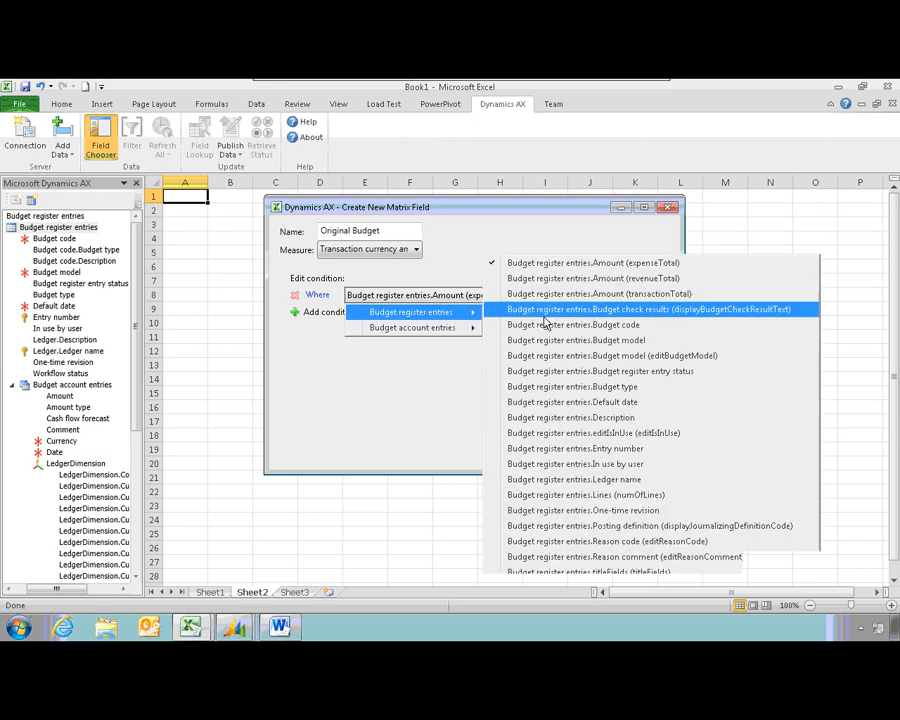
{"action": "left_click", "coordinate": [600, 330]}
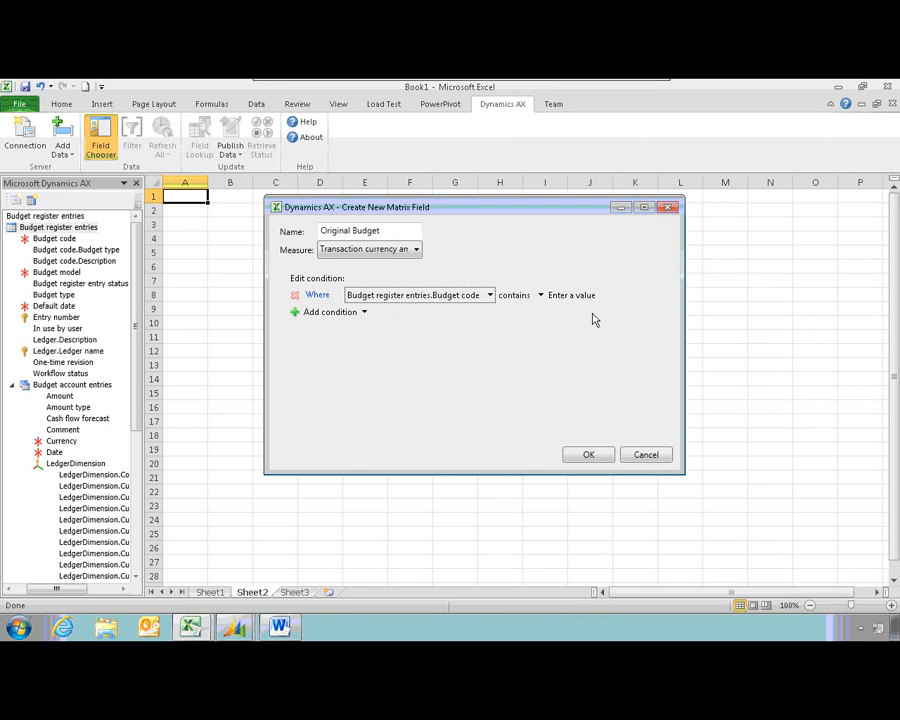
{"action": "left_click", "coordinate": [569, 295]}
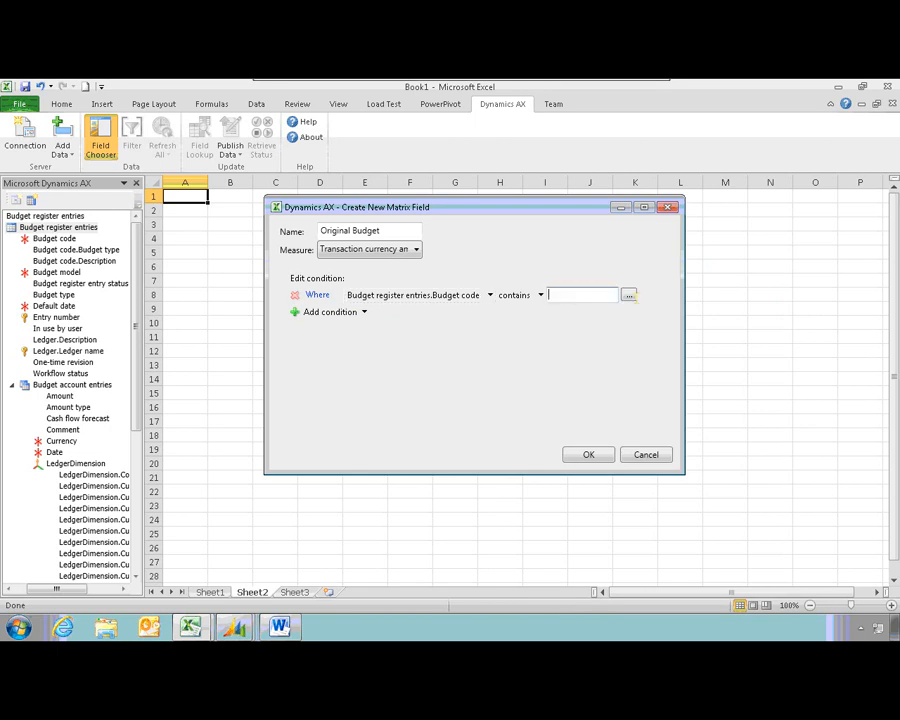
{"action": "left_click", "coordinate": [627, 293]}
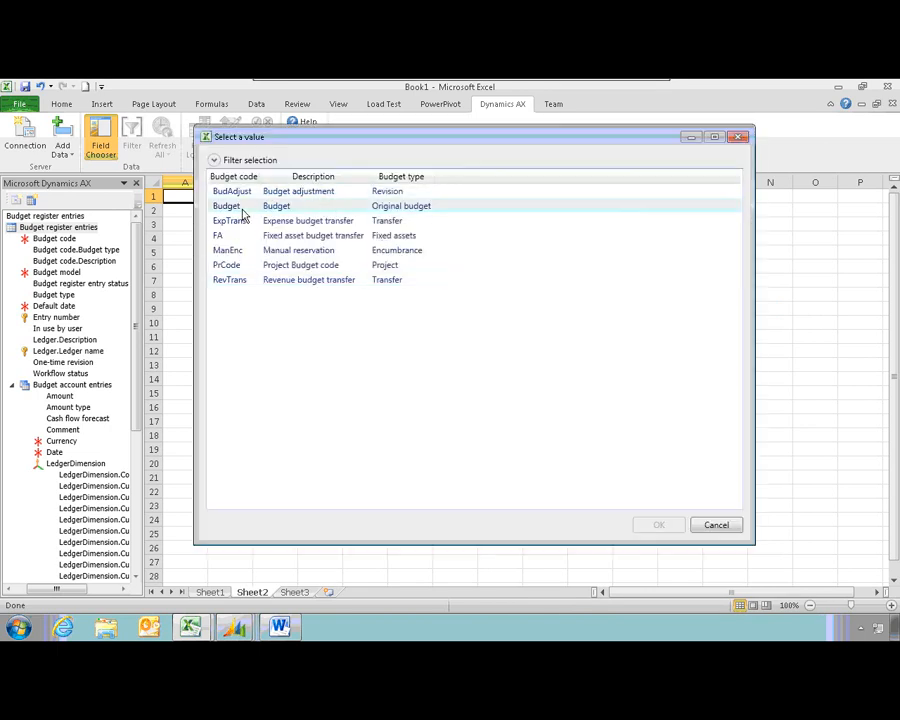
{"action": "left_click", "coordinate": [400, 209]}
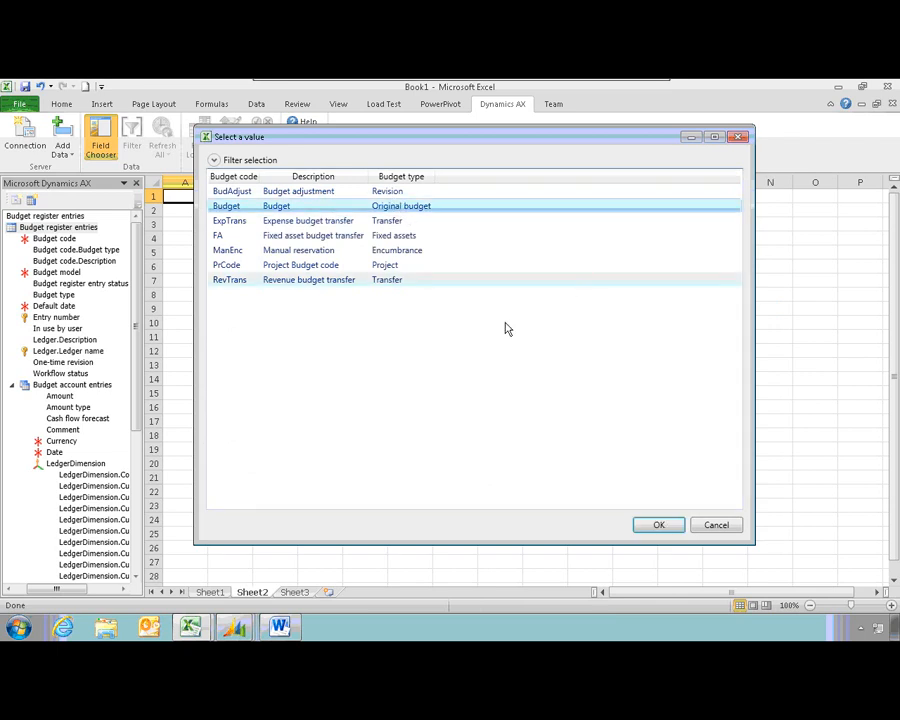
{"action": "left_click", "coordinate": [668, 527]}
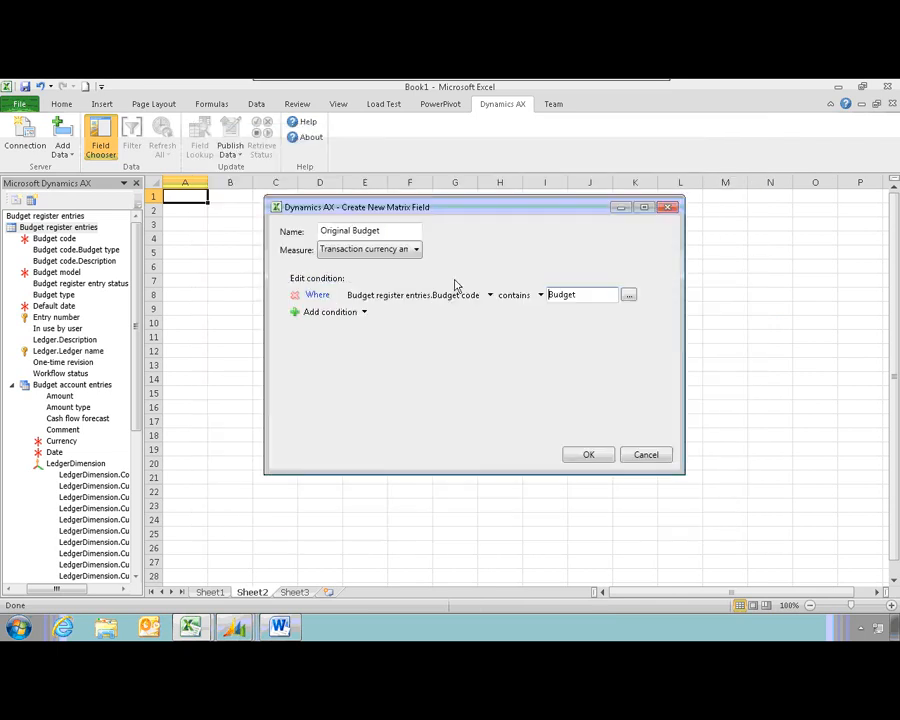
{"action": "left_click", "coordinate": [587, 456]}
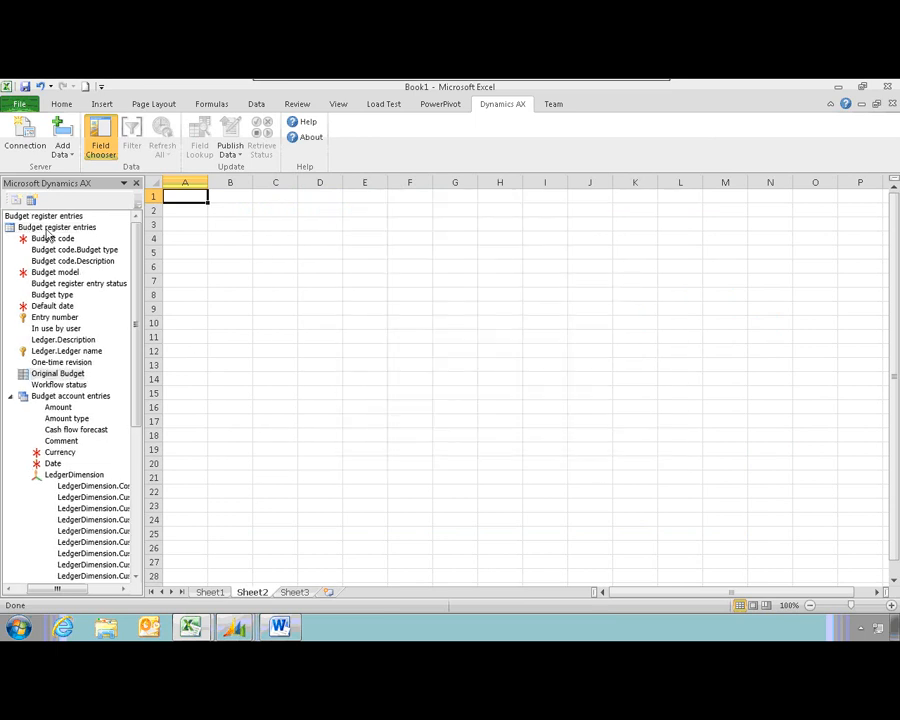
- Start a second matrix field on Budget register entries, named Budget Adjustments, with Transaction currency amount as its measure
{"action": "right_click", "coordinate": [48, 232]}
{"action": "left_click", "coordinate": [100, 235]}
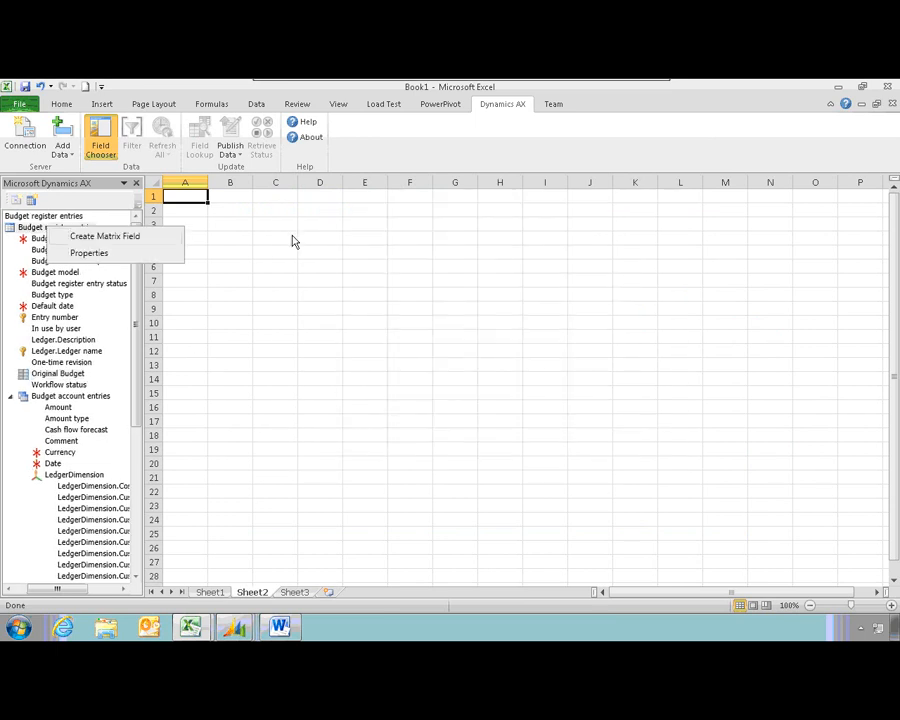
{"action": "double_click", "coordinate": [347, 233]}
{"action": "type", "text": "Budget"}
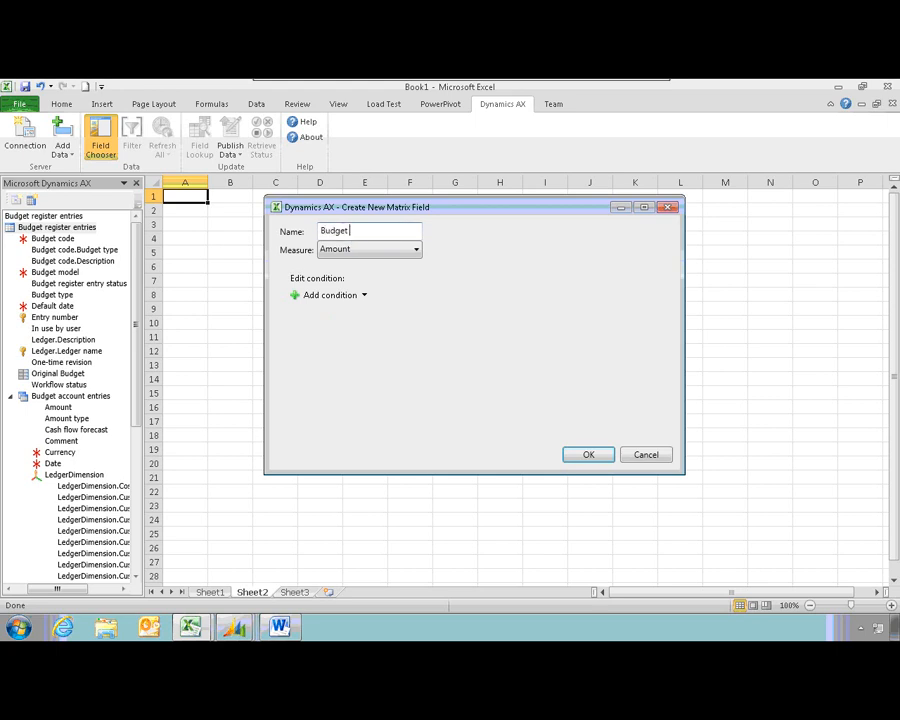
{"action": "type", "text": " Adjustments"}
{"action": "left_click", "coordinate": [383, 251]}
{"action": "left_click", "coordinate": [377, 300]}
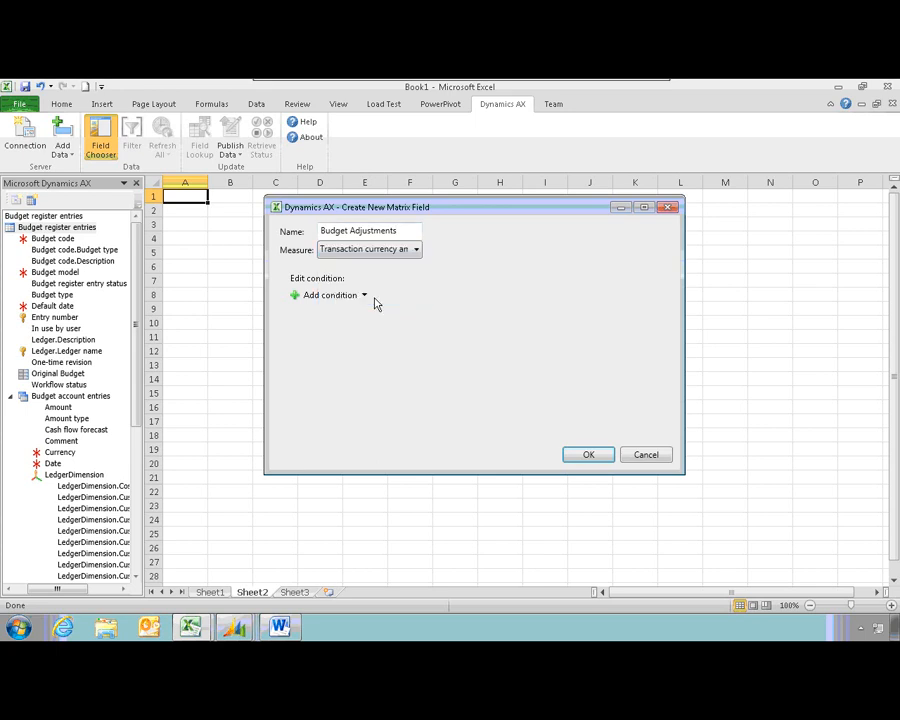
- Add the condition that the Budget register entries Budget code contains BudAdjust, and create the Budget Adjustments matrix field
{"action": "left_click", "coordinate": [321, 298]}
{"action": "left_click", "coordinate": [450, 300]}
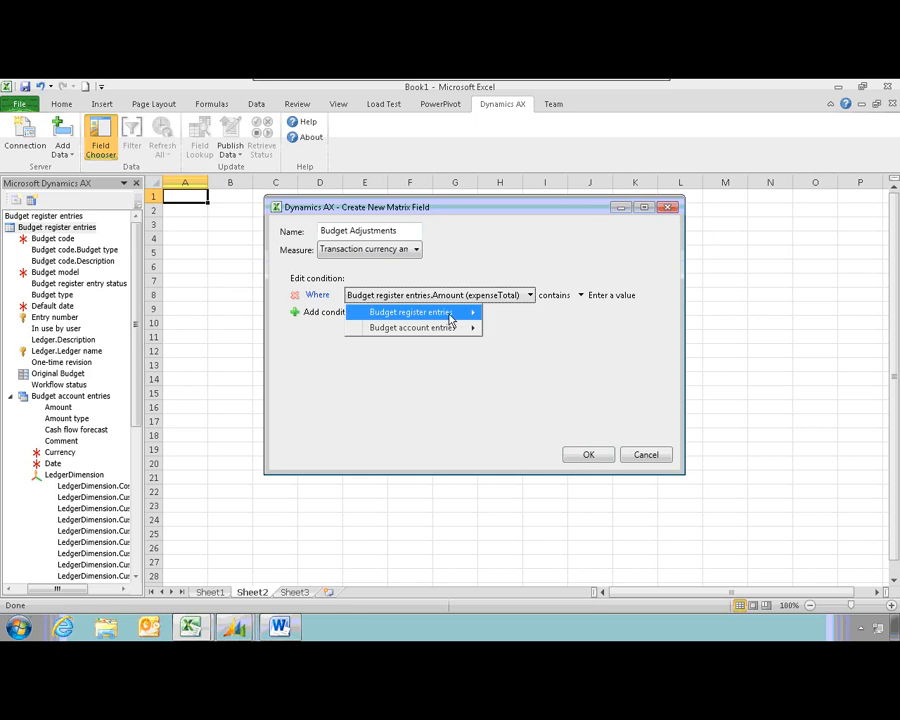
{"action": "mouse_move", "coordinate": [458, 313]}
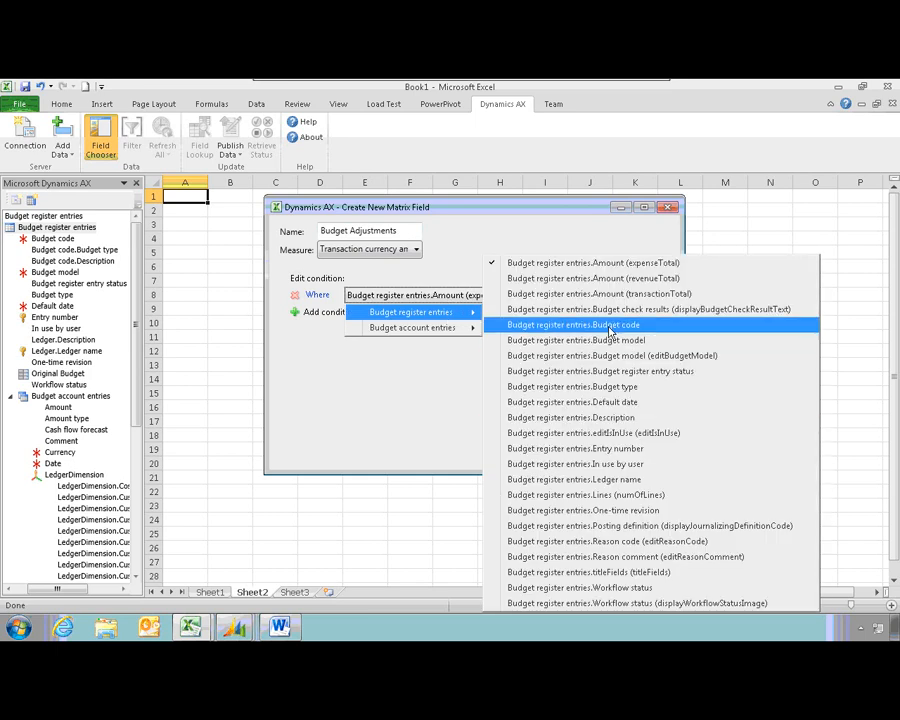
{"action": "left_click", "coordinate": [672, 325]}
{"action": "left_click", "coordinate": [578, 295]}
{"action": "left_click", "coordinate": [629, 294]}
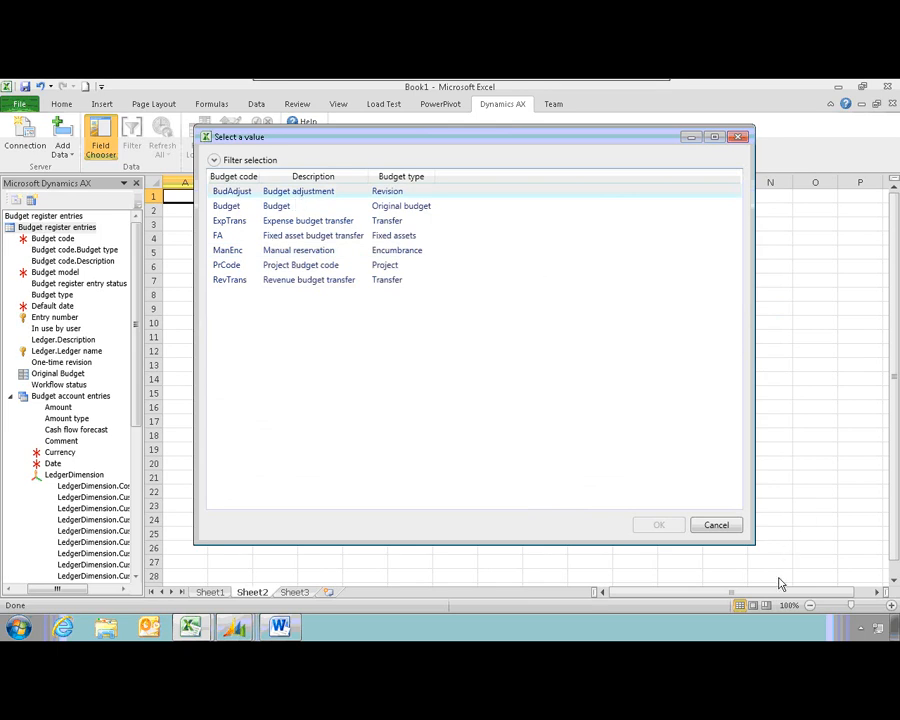
{"action": "left_click", "coordinate": [300, 192]}
{"action": "left_click", "coordinate": [662, 525]}
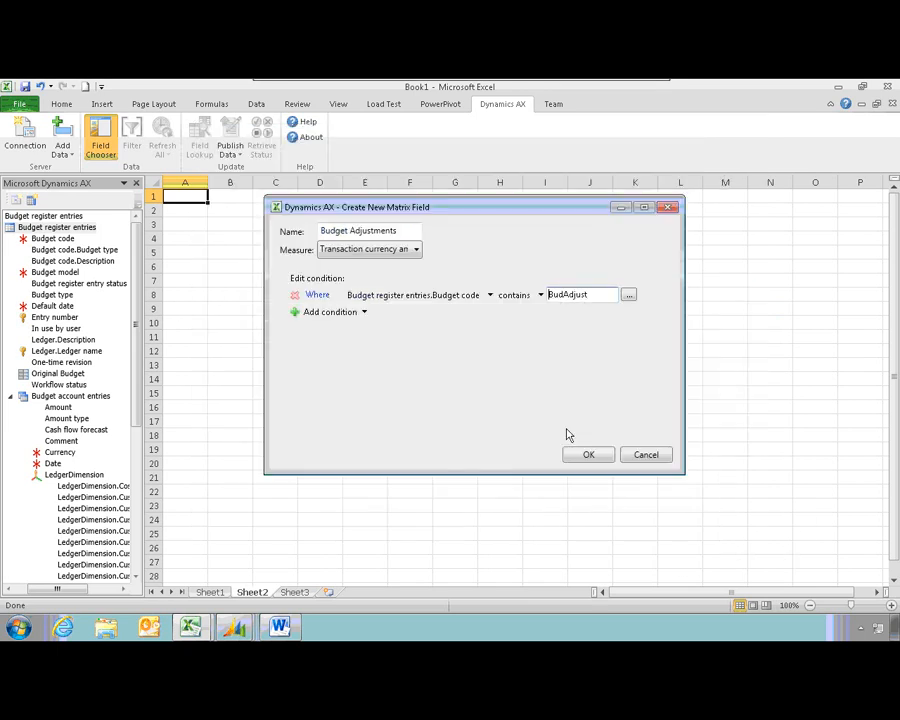
{"action": "left_click", "coordinate": [588, 454]}
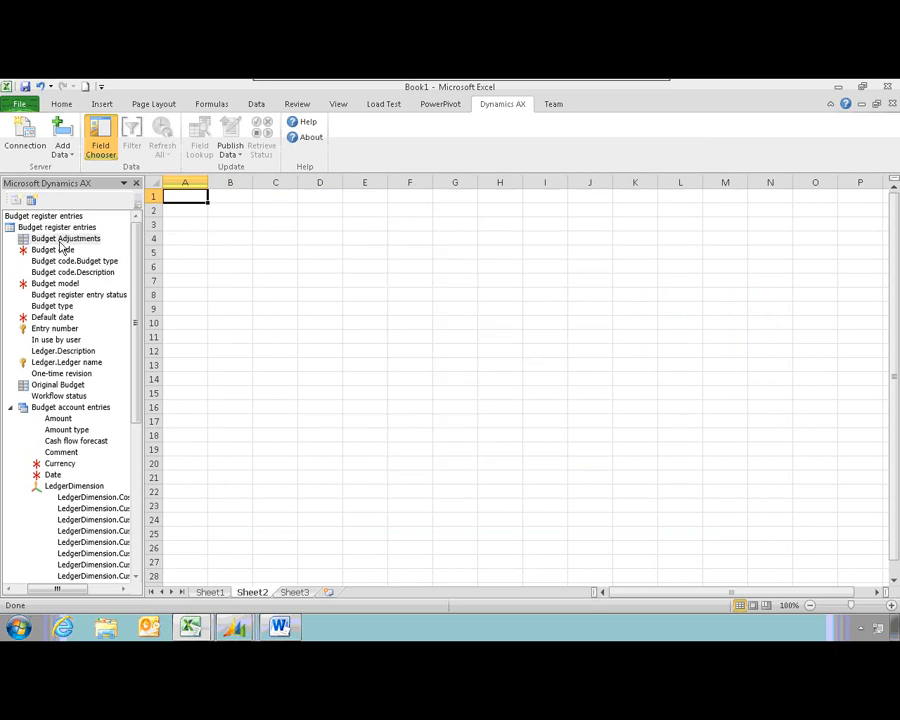
- Build a table from cell A1 of Sheet2 with the Comment, Original Budget and Budget Adjustments fields as columns
{"action": "left_click", "coordinate": [60, 384]}
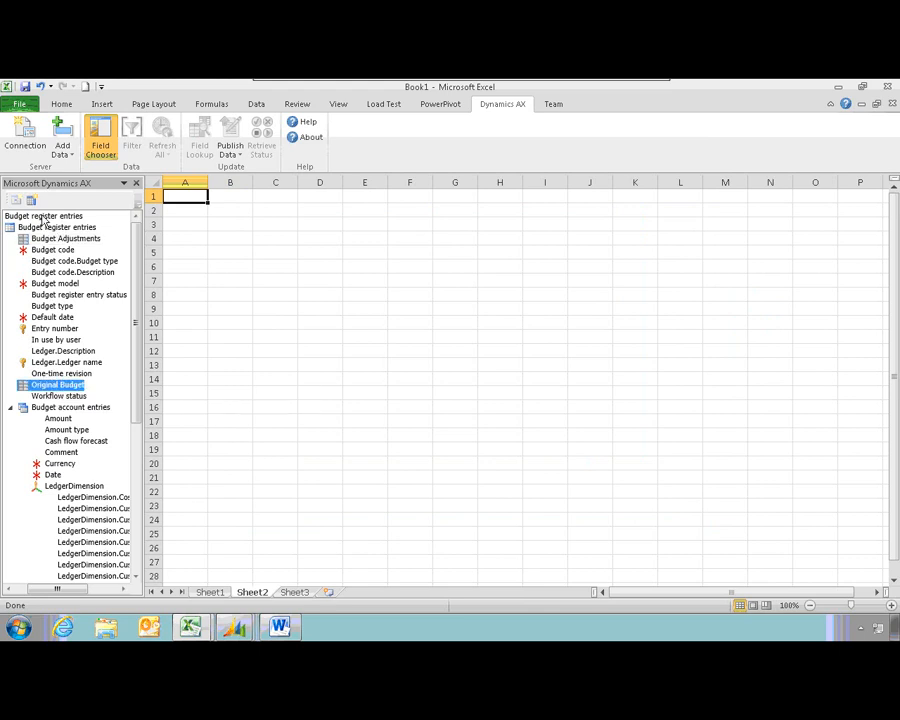
{"action": "left_click", "coordinate": [35, 202]}
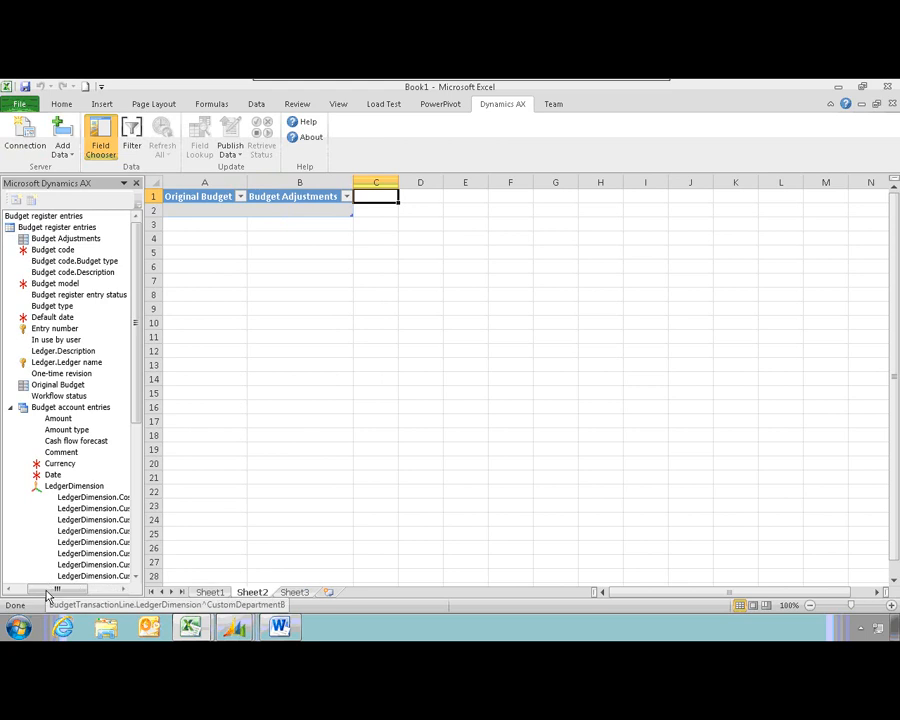
{"action": "left_click_drag", "start_coordinate": [59, 463], "coordinate": [179, 209]}
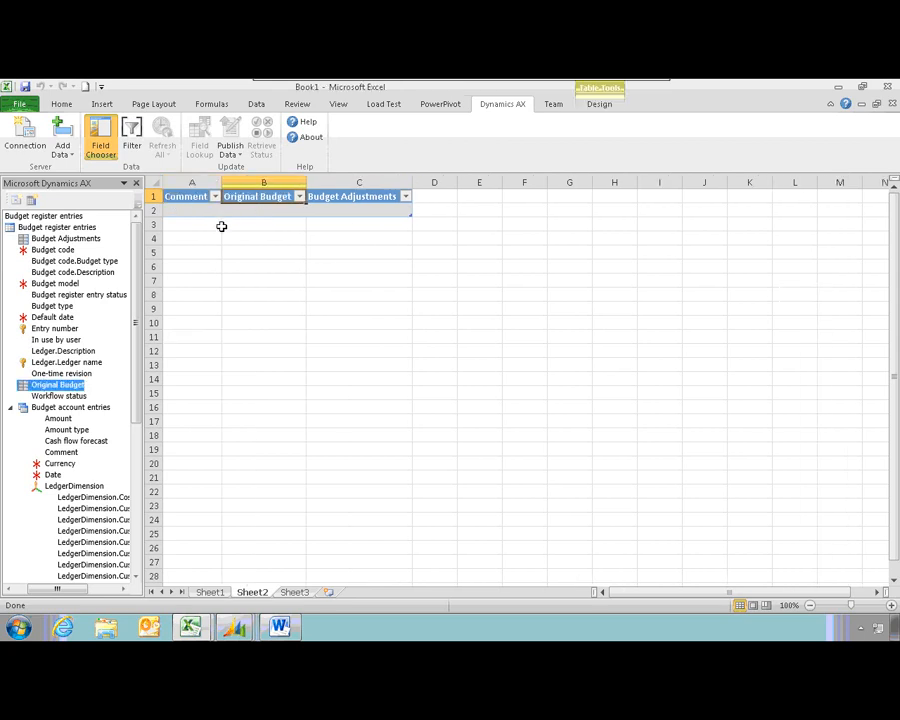
- Add a Change column in column D with a formula dividing Budget Adjustments by Original Budget
{"action": "left_click", "coordinate": [429, 196]}
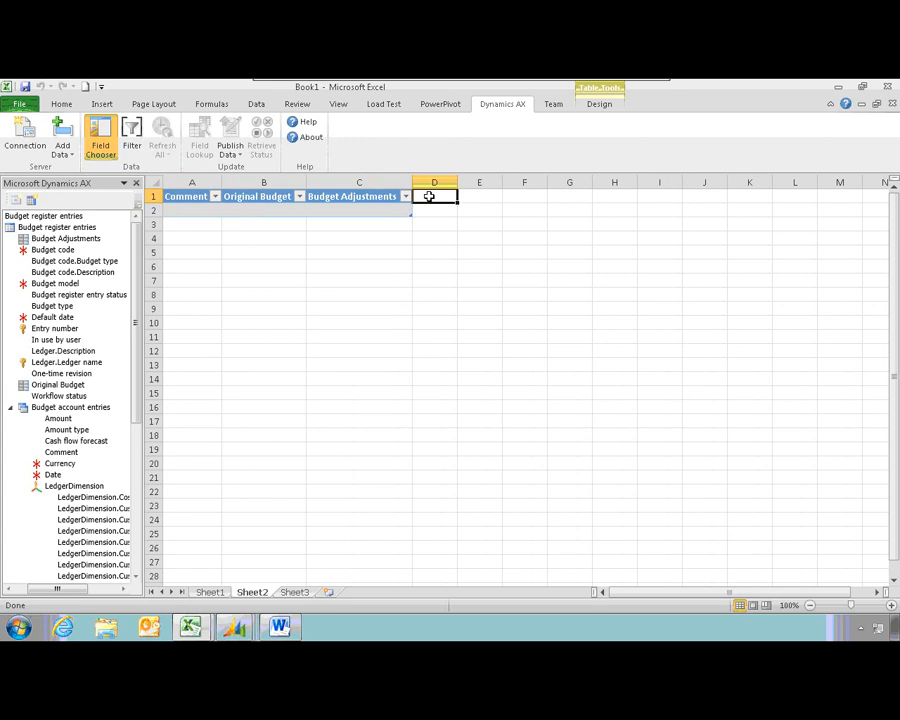
{"action": "type", "text": "Change"}
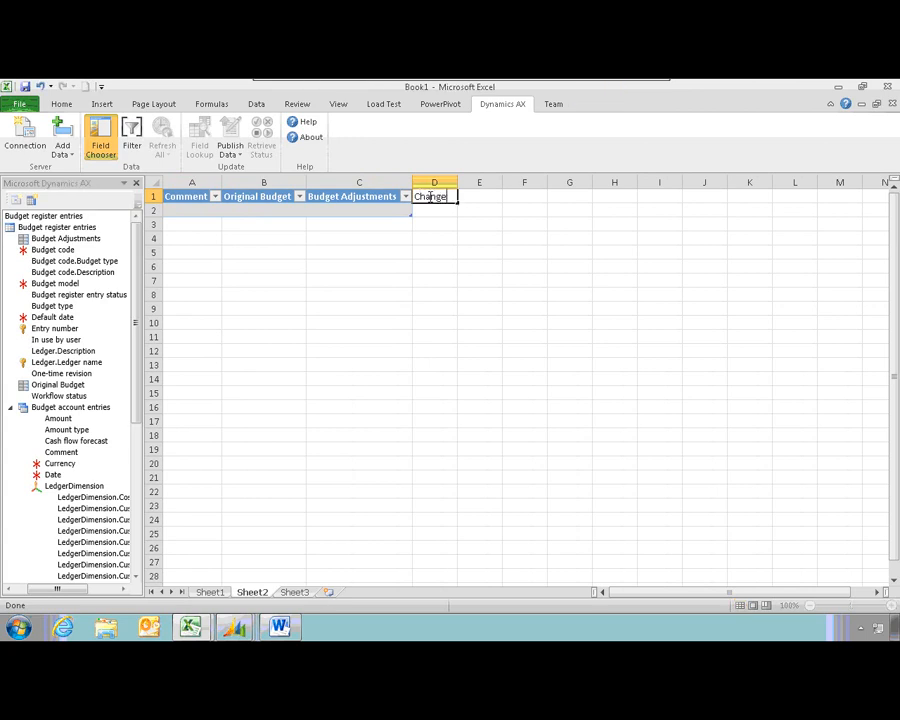
{"action": "key", "text": "Return"}
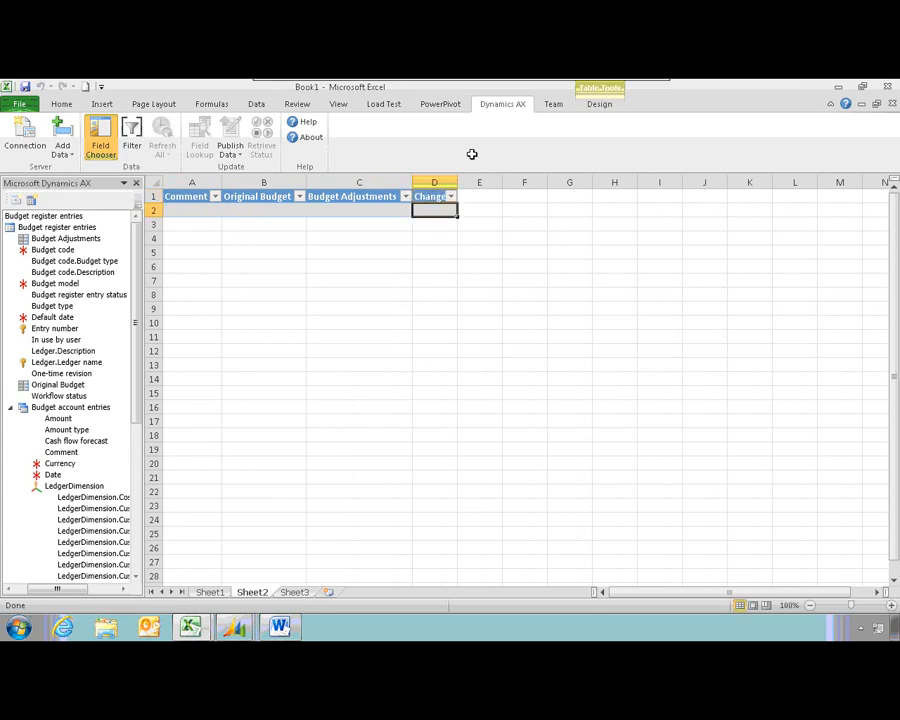
{"action": "type", "text": "="}
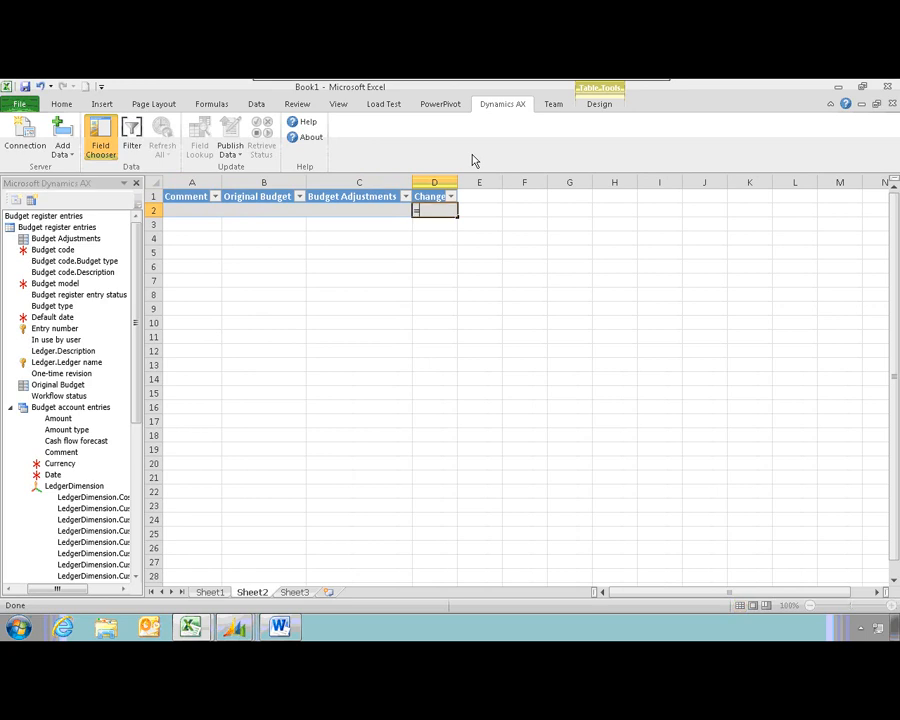
{"action": "key", "text": "Left"}
{"action": "type", "text": "/"}
{"action": "key", "text": "Left"}
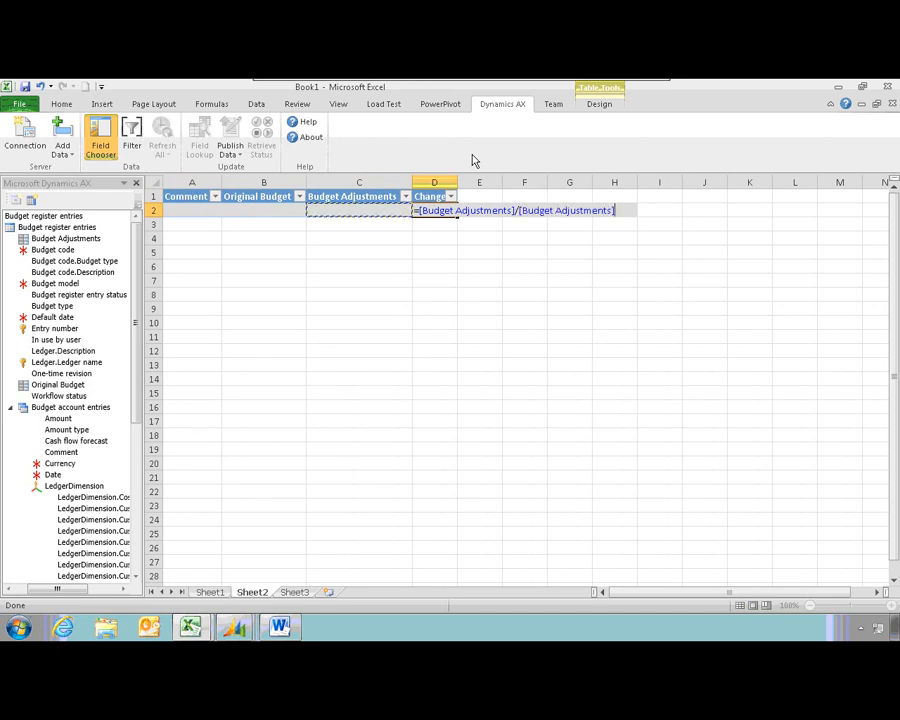
{"action": "key", "text": "Left"}
{"action": "key", "text": "Return"}
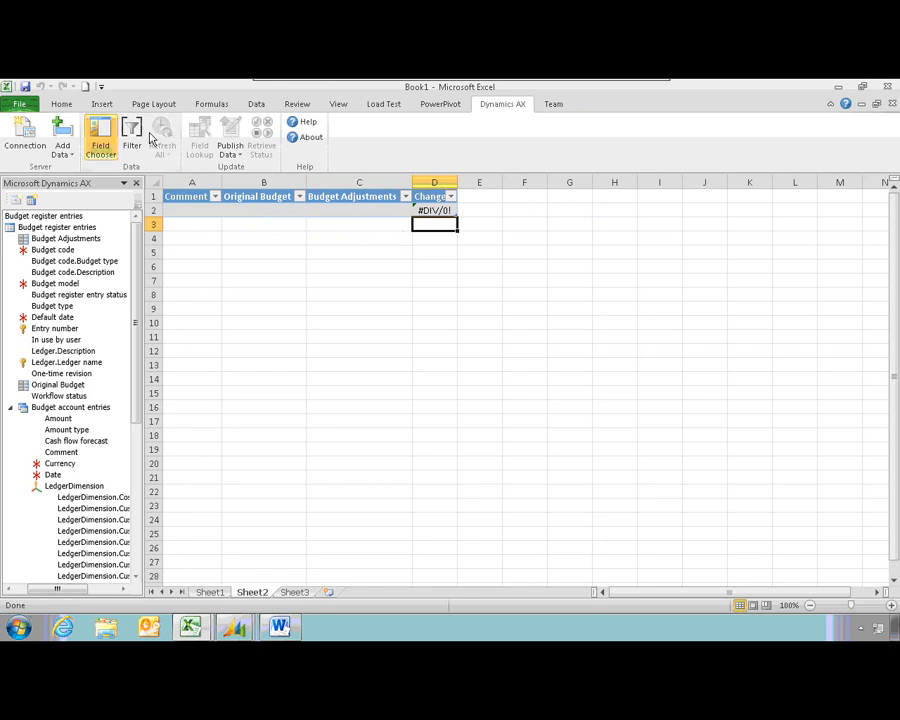
- Hide the field chooser and refresh the data to fill the Sheet2 budget comparison table
{"action": "left_click", "coordinate": [100, 137]}
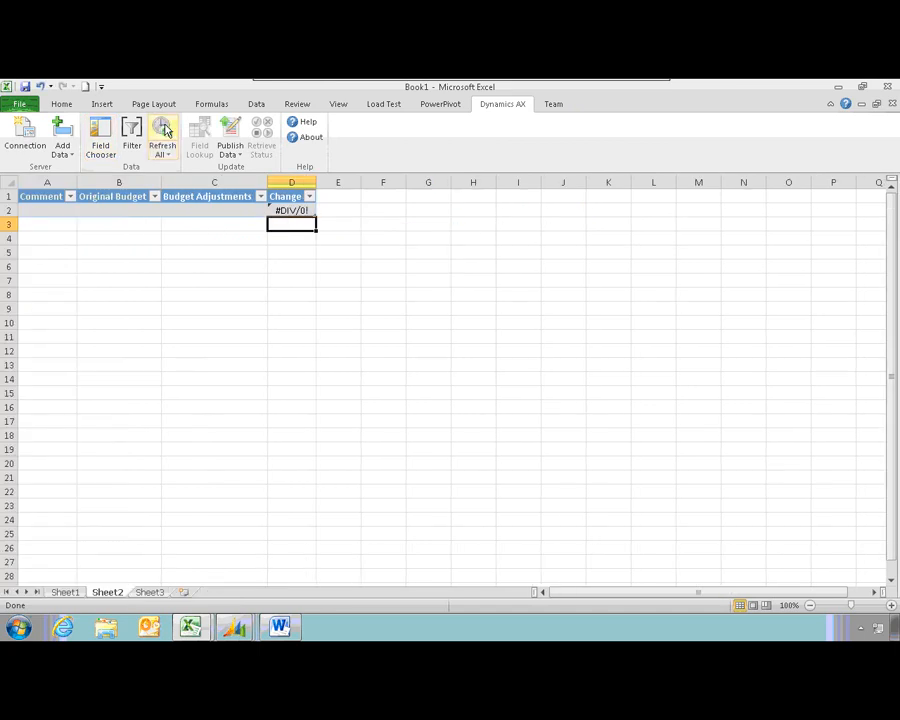
{"action": "left_click", "coordinate": [162, 137]}
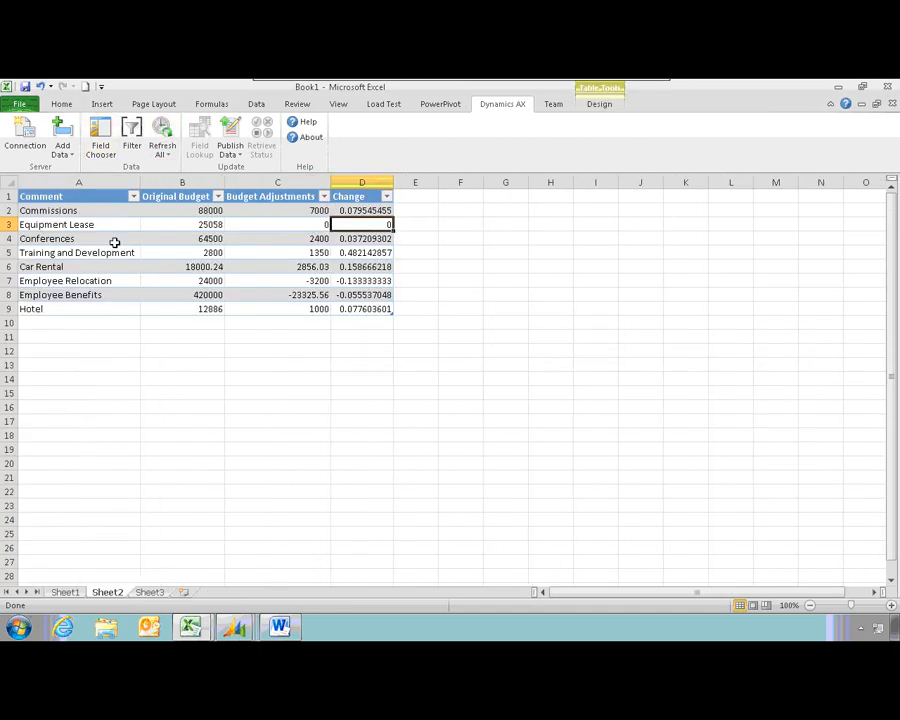
- Format the Change column as percentages
{"action": "left_click", "coordinate": [359, 184]}
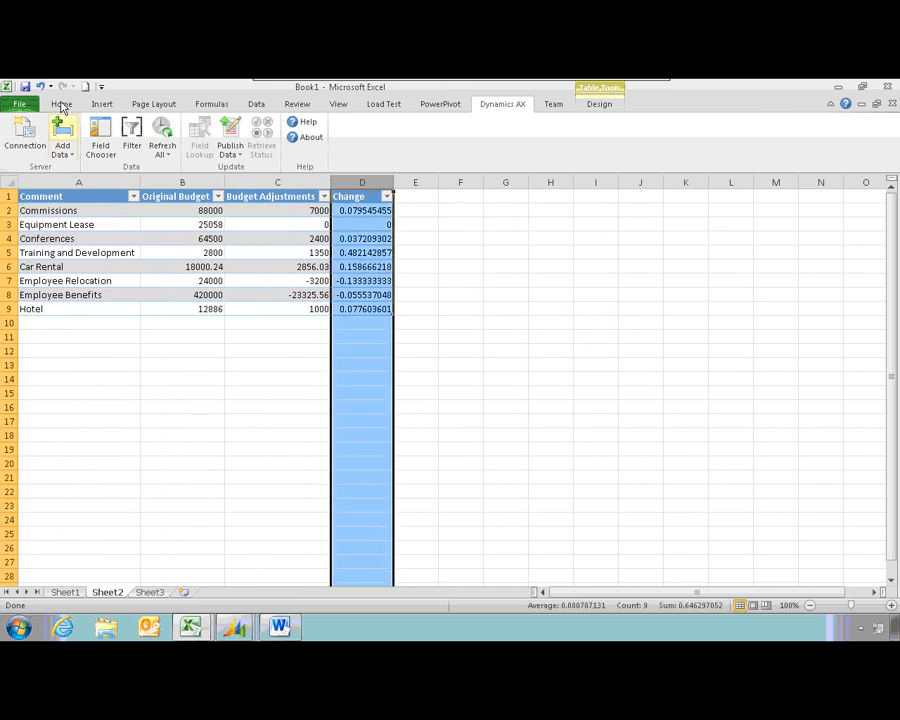
{"action": "left_click", "coordinate": [61, 104]}
{"action": "left_click", "coordinate": [470, 147]}
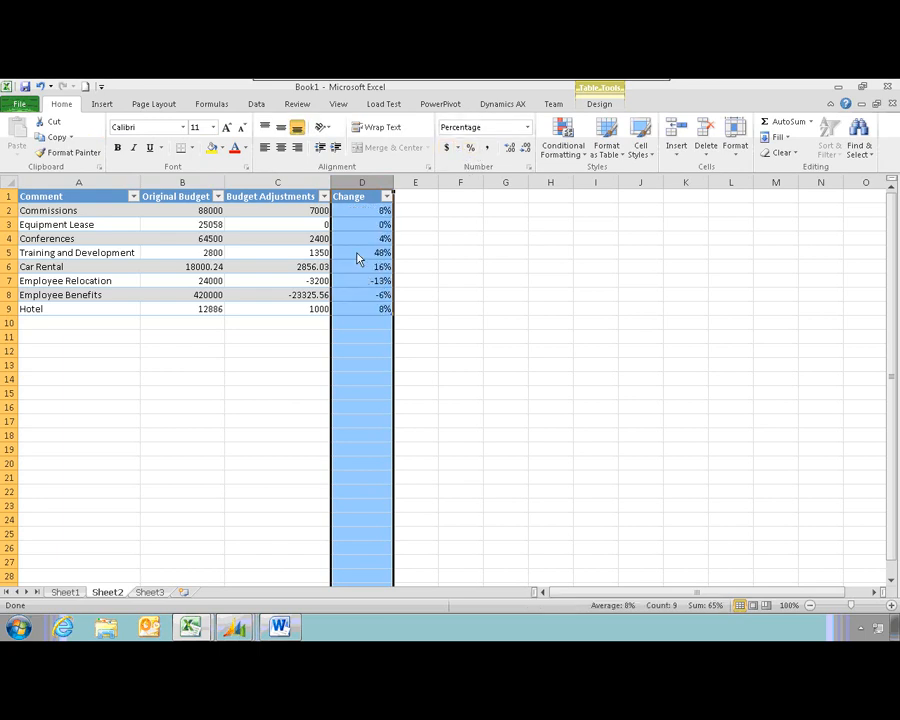
{"action": "left_click", "coordinate": [290, 238]}
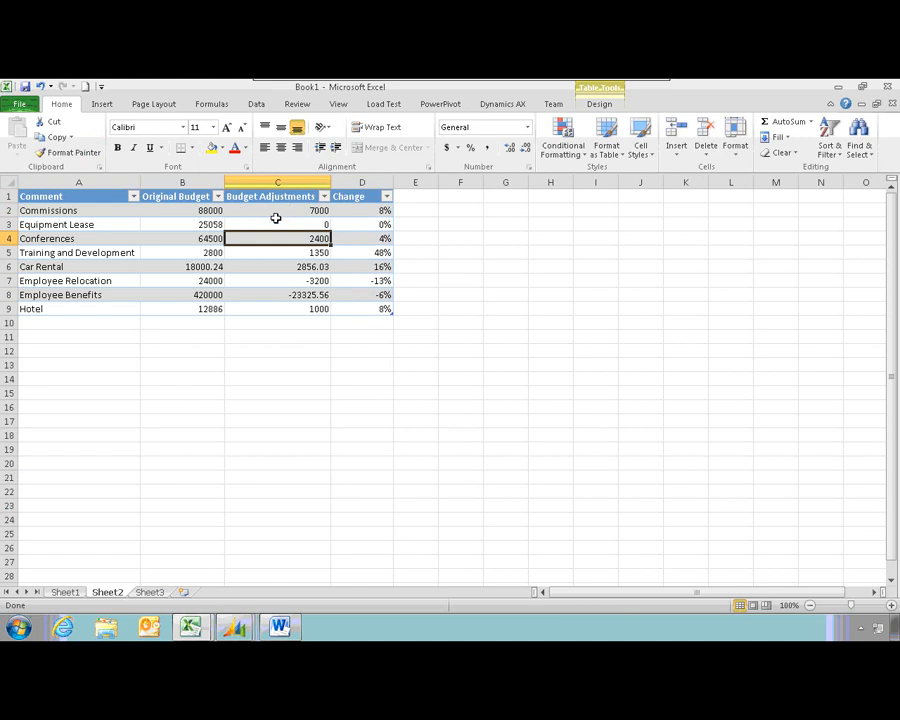
- Switch to Dynamics AX, filter the budget register entries to entry number 000536_1032, and compare its lines with the Training and Development row in Excel
{"action": "left_click", "coordinate": [42, 253]}
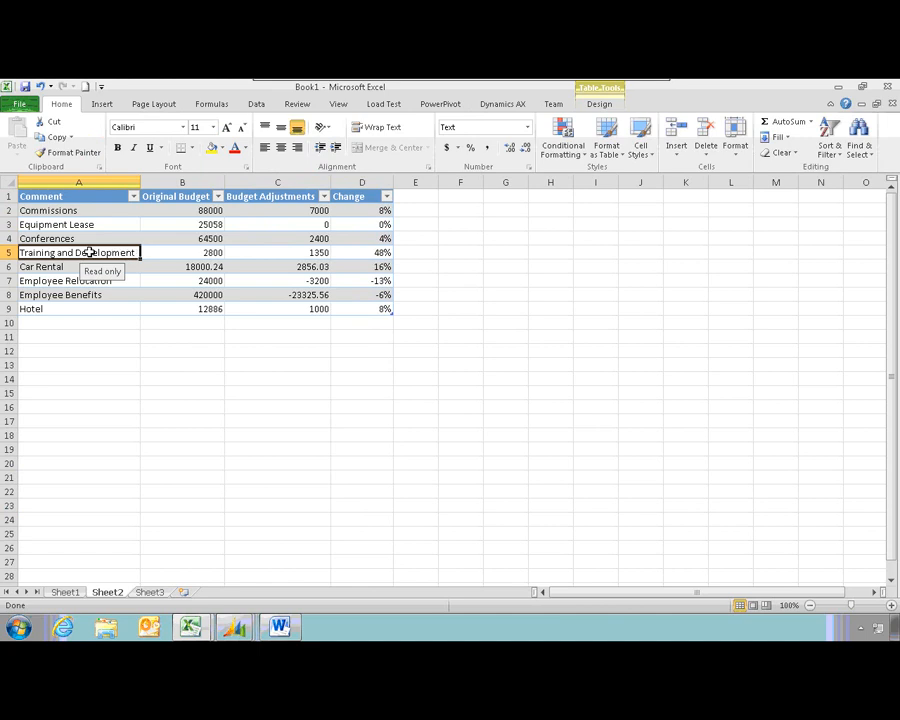
{"action": "left_click", "coordinate": [231, 625]}
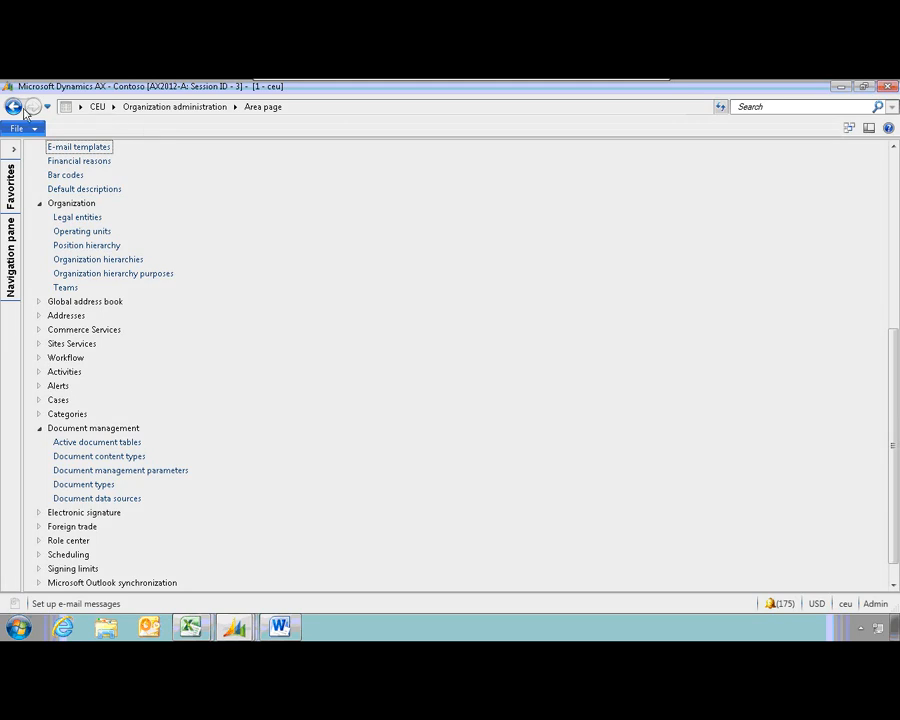
{"action": "left_click", "coordinate": [46, 109]}
{"action": "left_click", "coordinate": [54, 142]}
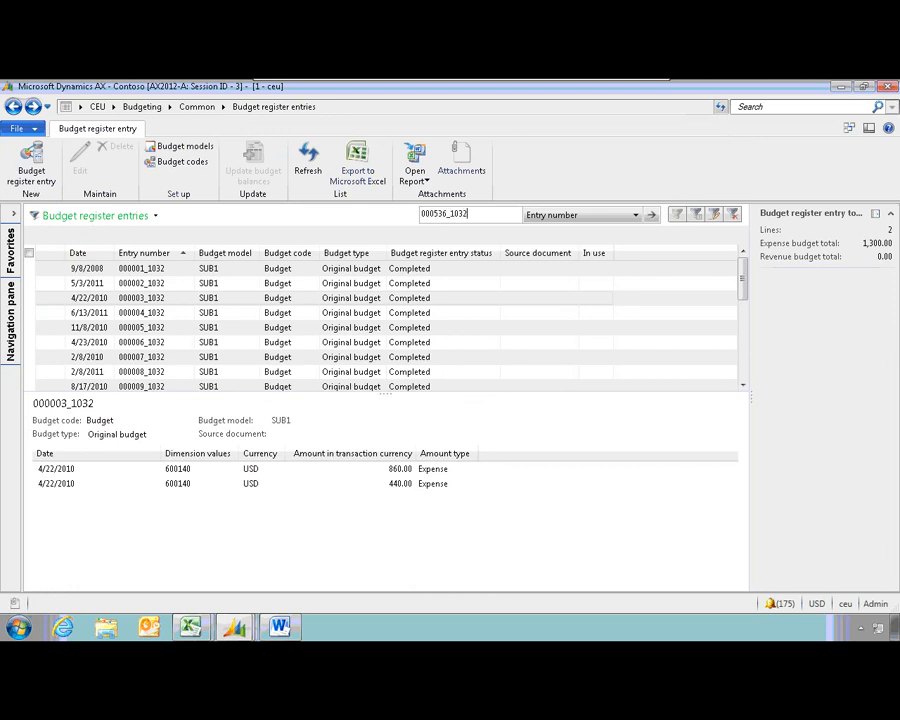
{"action": "key", "text": "Return"}
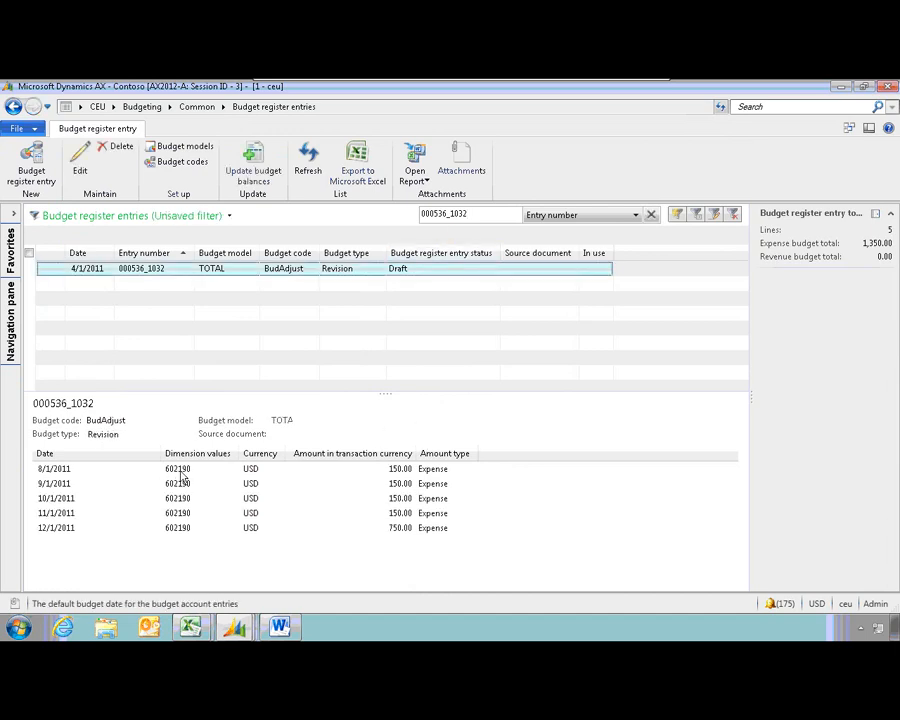
{"action": "mouse_move", "coordinate": [180, 473]}
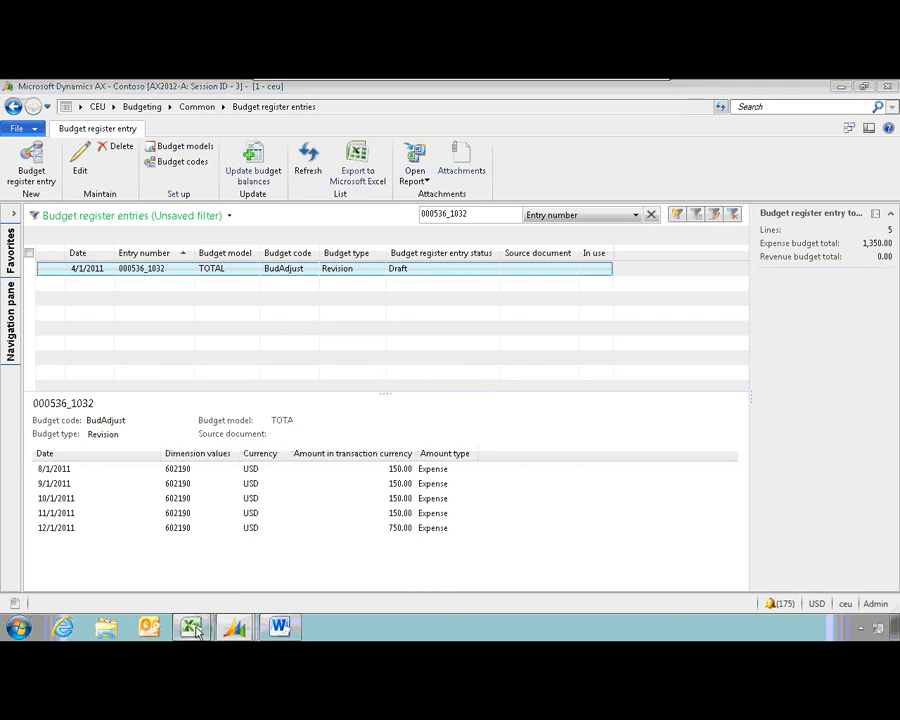
{"action": "mouse_move", "coordinate": [195, 630]}
{"action": "left_click", "coordinate": [175, 595]}
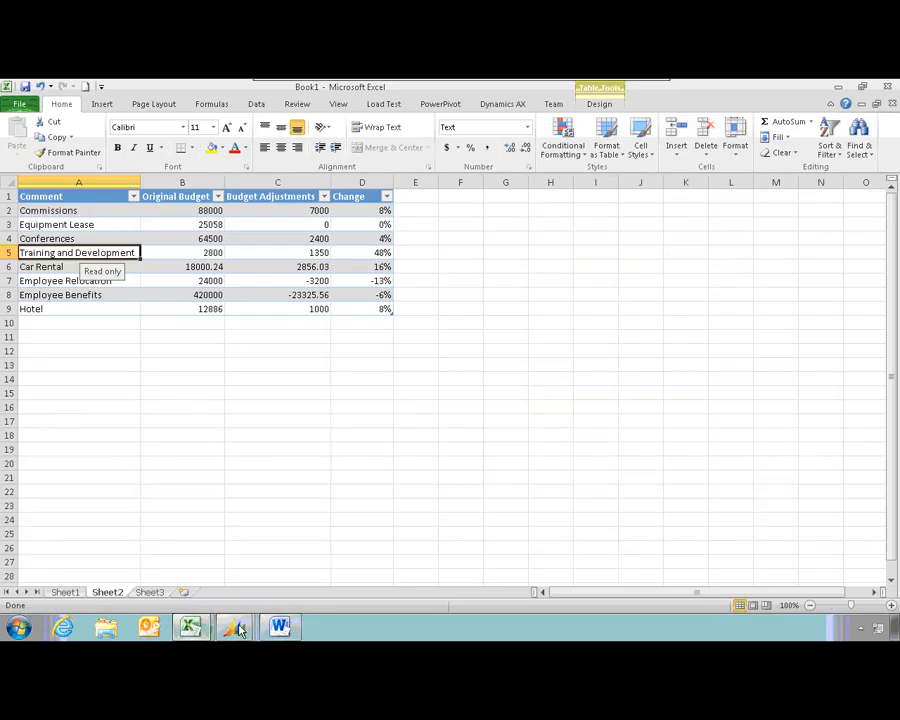
{"action": "mouse_move", "coordinate": [240, 630]}
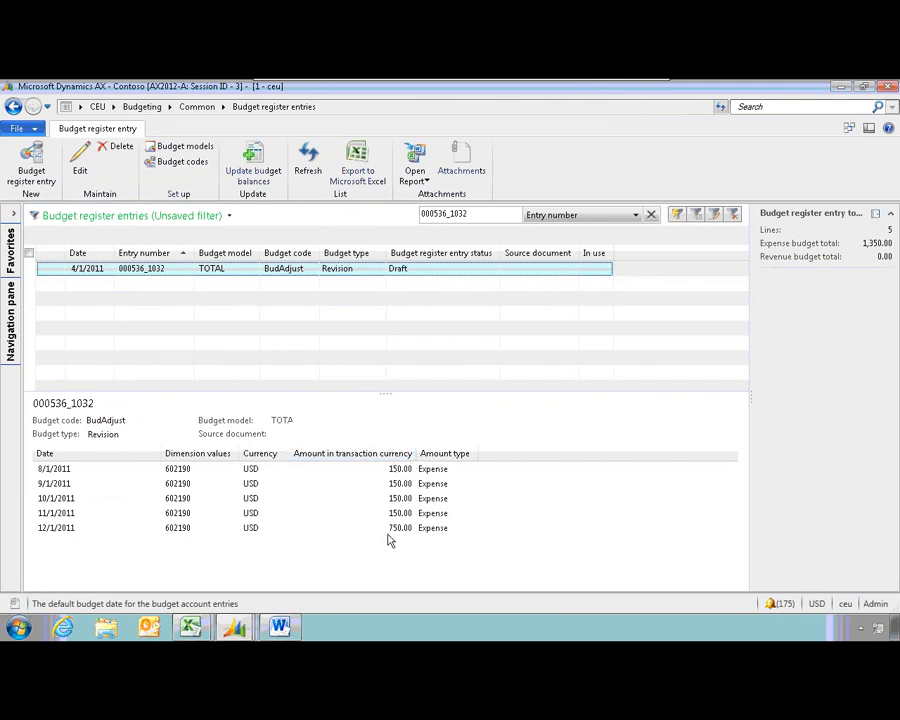
- Return to Excel and set the Training and Development budget adjustment to 900
{"action": "mouse_move", "coordinate": [190, 626]}
{"action": "left_click", "coordinate": [199, 598]}
{"action": "left_click", "coordinate": [307, 252]}
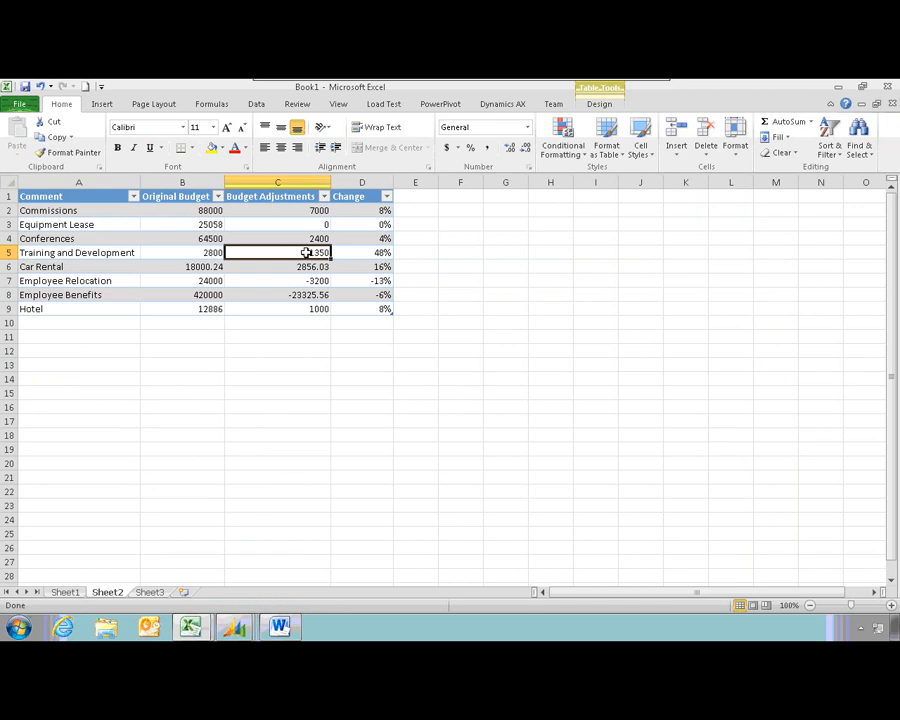
{"action": "type", "text": "900"}
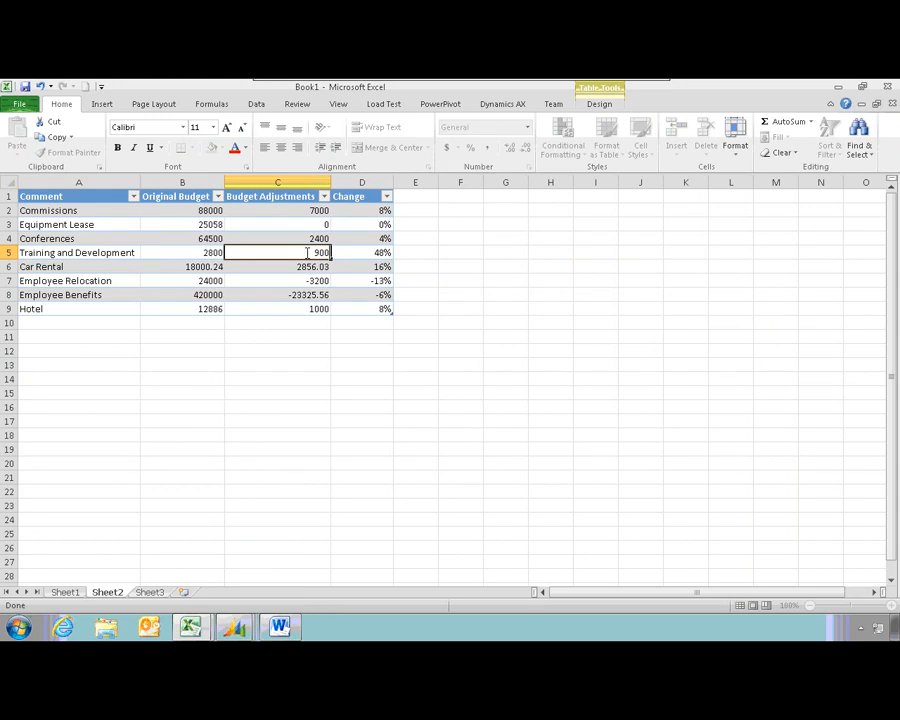
{"action": "key", "text": "Return"}
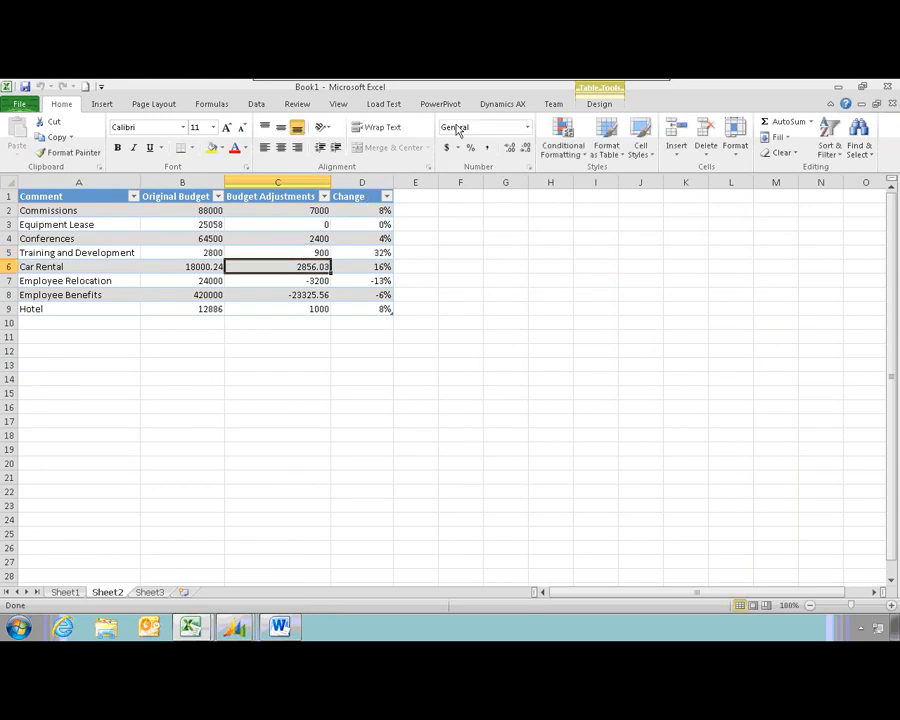
- Publish the changed budget data to Dynamics AX and review the publishing details on the Dynamics AX Status sheet
{"action": "left_click", "coordinate": [504, 106]}
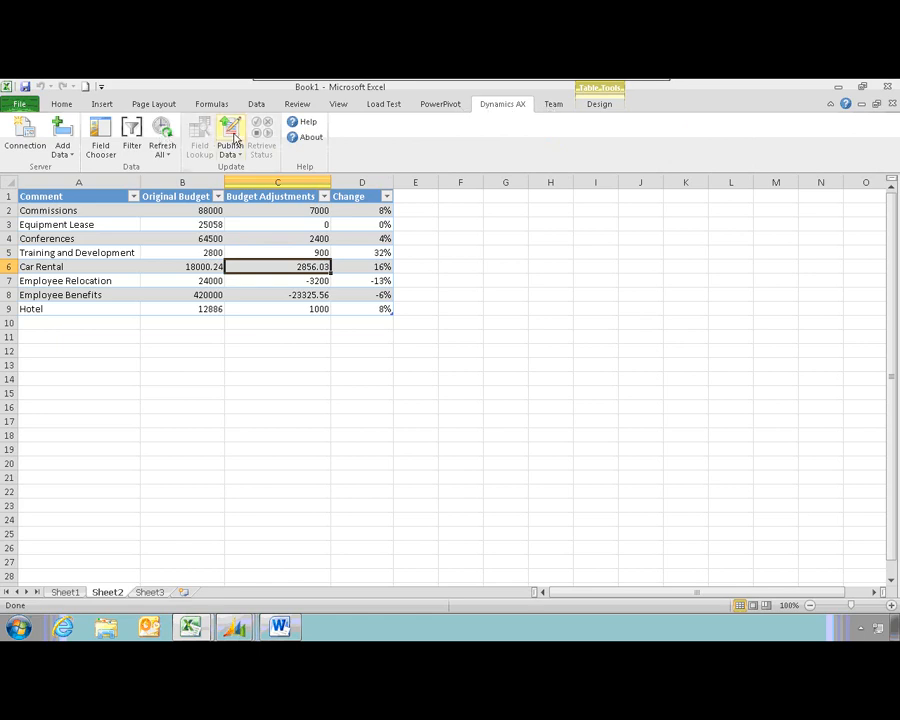
{"action": "left_click", "coordinate": [234, 137]}
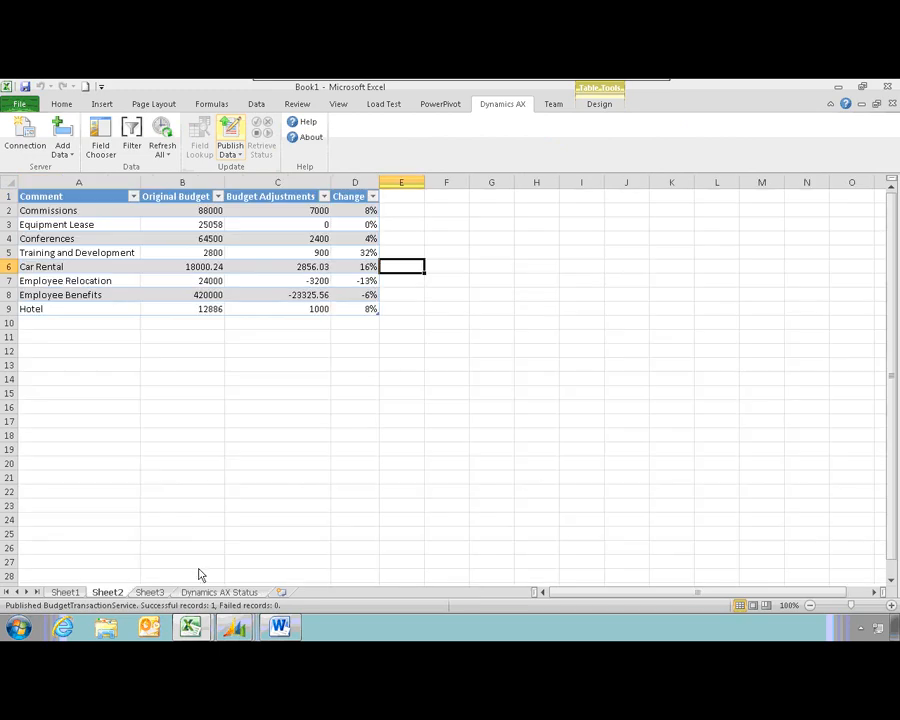
{"action": "left_click", "coordinate": [211, 593]}
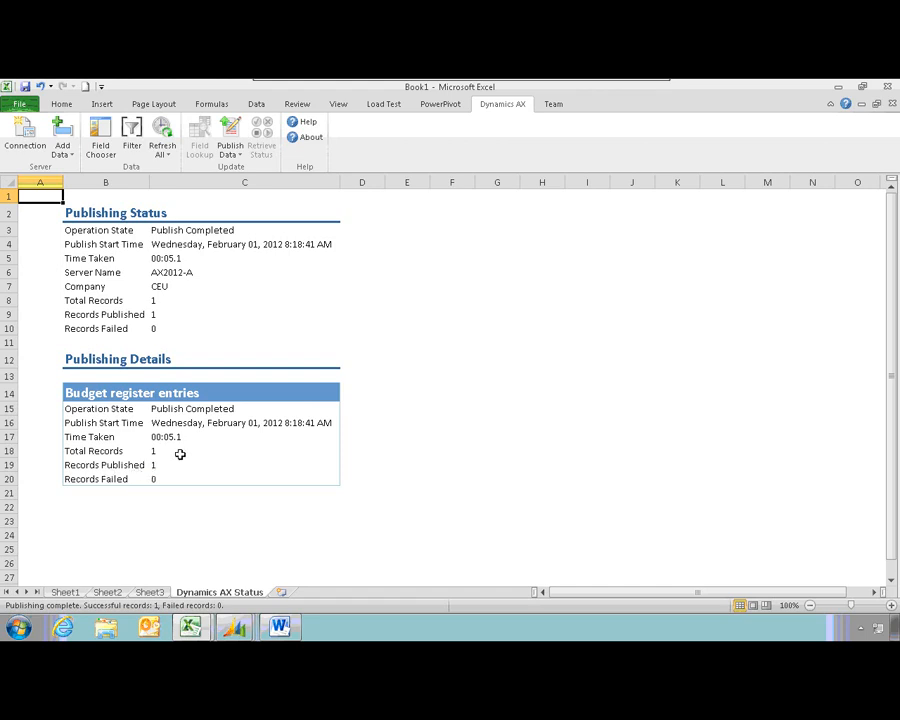
- Return to Sheet2, switch to Dynamics AX and refresh the budget register entries to check the published amounts
{"action": "left_click", "coordinate": [107, 592]}
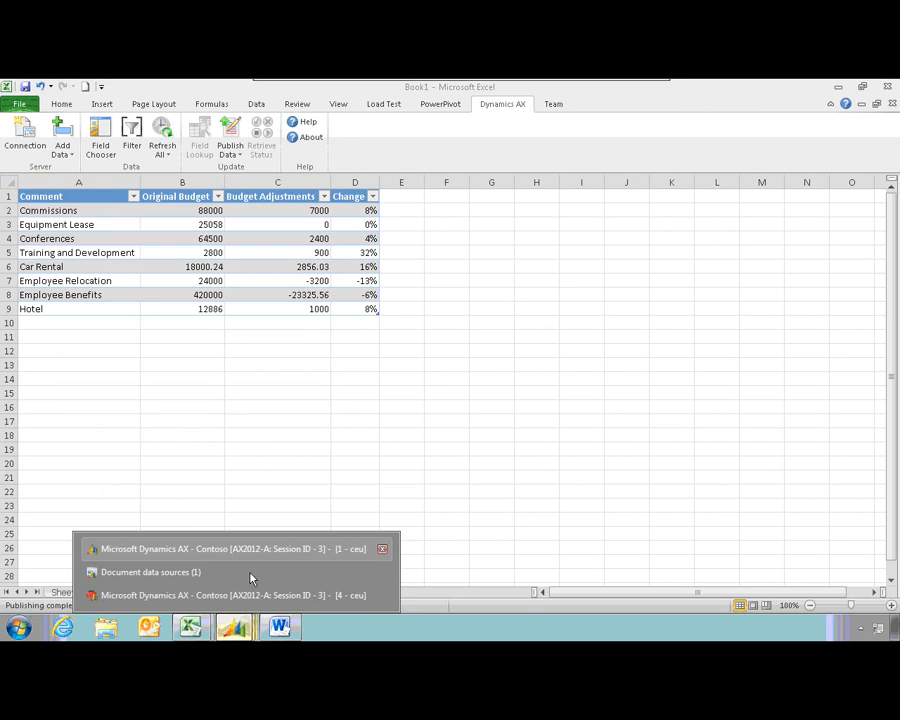
{"action": "left_click", "coordinate": [253, 549]}
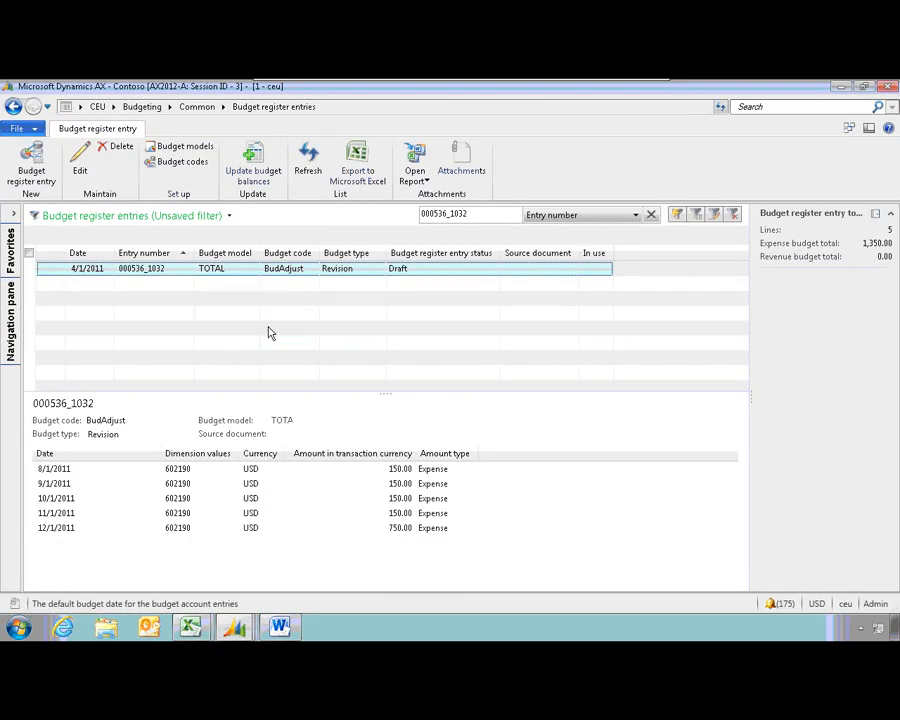
{"action": "left_click", "coordinate": [307, 165]}
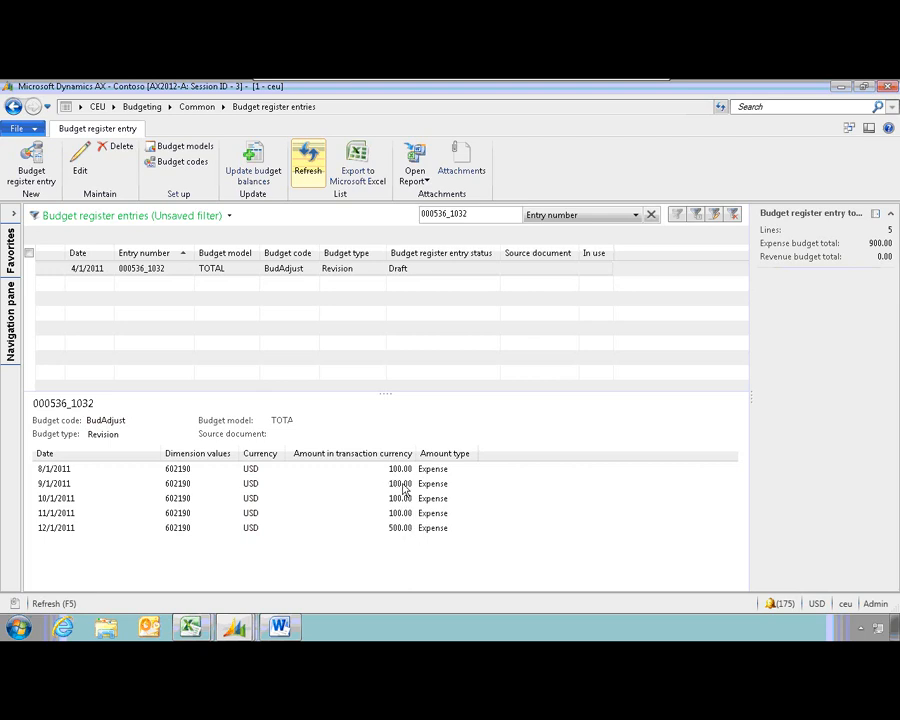
- Switch to Word and look over the header, fields and line tables of the Standard Quote.docx template
{"action": "left_click", "coordinate": [208, 632]}
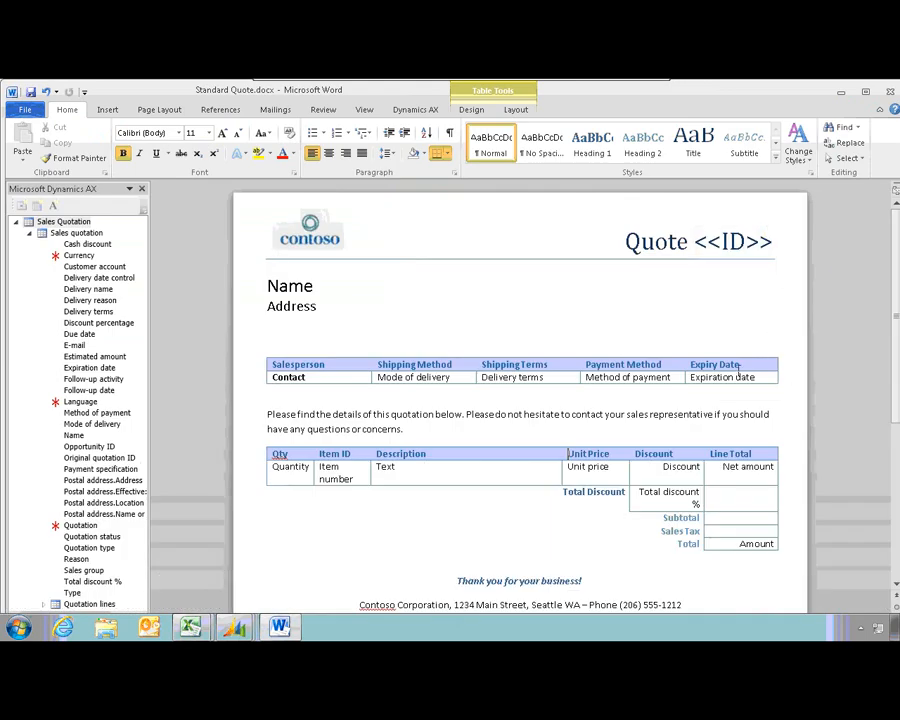
{"action": "scroll", "coordinate": [271, 421], "scroll_direction": "down", "scroll_amount": 4}
{"action": "scroll", "coordinate": [256, 434], "scroll_direction": "up", "scroll_amount": 4}
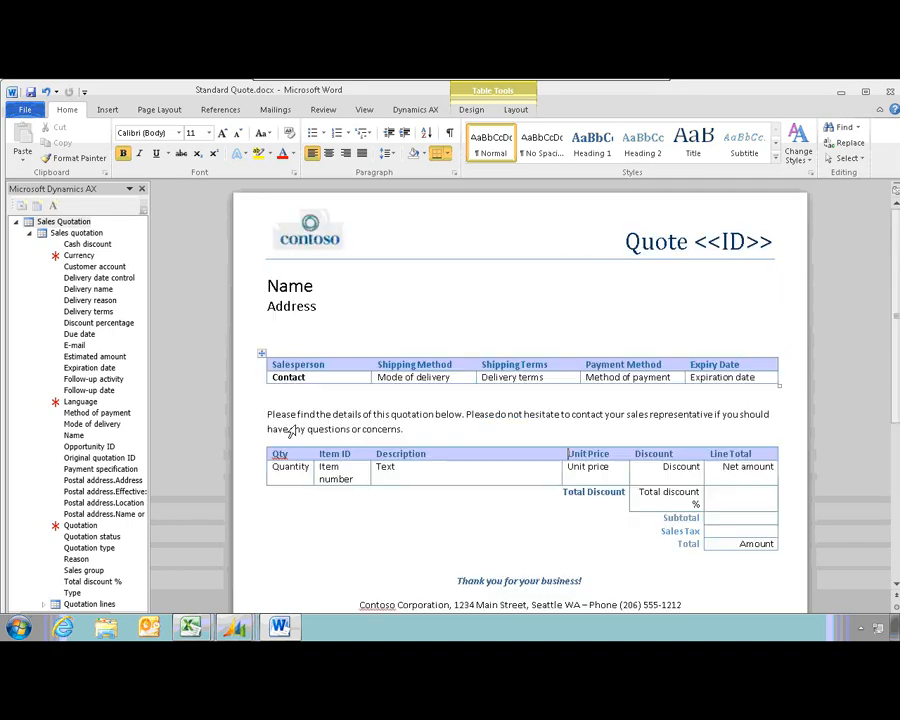
{"action": "scroll", "coordinate": [386, 494], "scroll_direction": "down", "scroll_amount": 2}
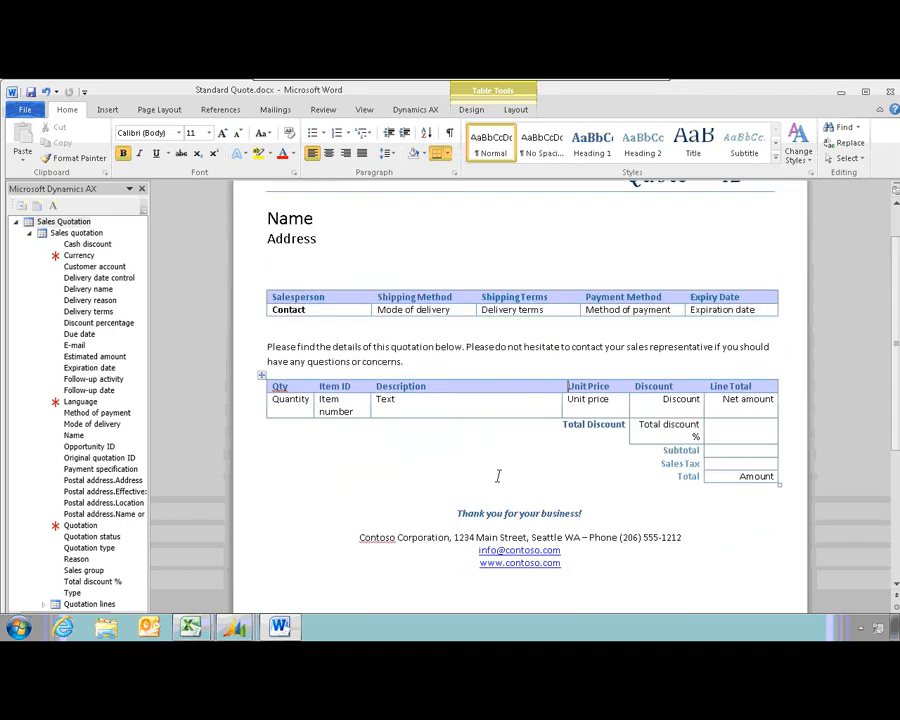
{"action": "scroll", "coordinate": [478, 490], "scroll_direction": "up", "scroll_amount": 2}
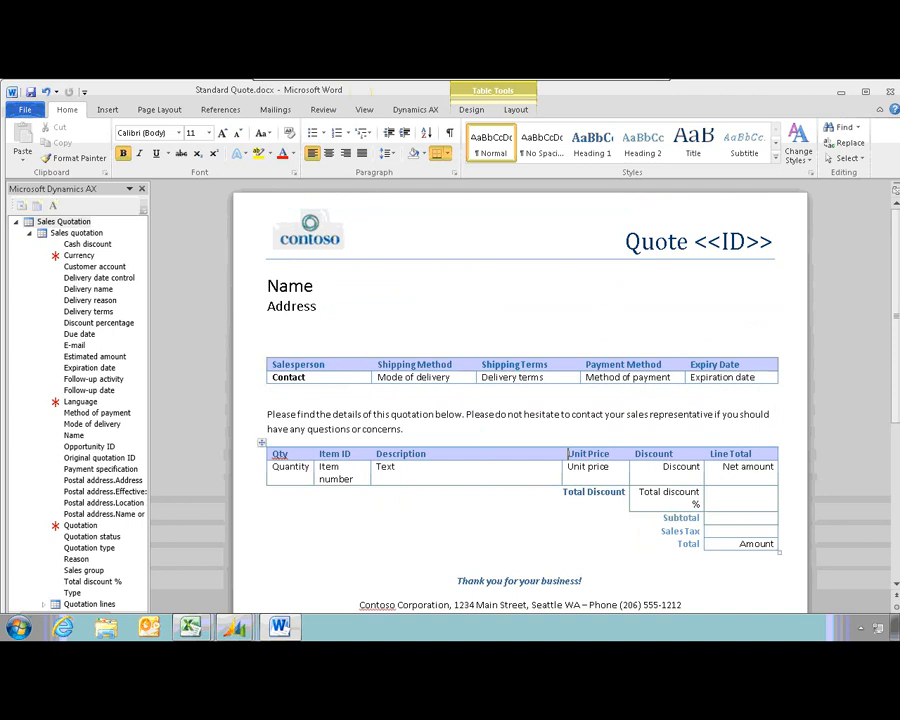
- View the Dynamics AX data sources that can be added to the quote document, and close the list without adding any
{"action": "left_click", "coordinate": [398, 112]}
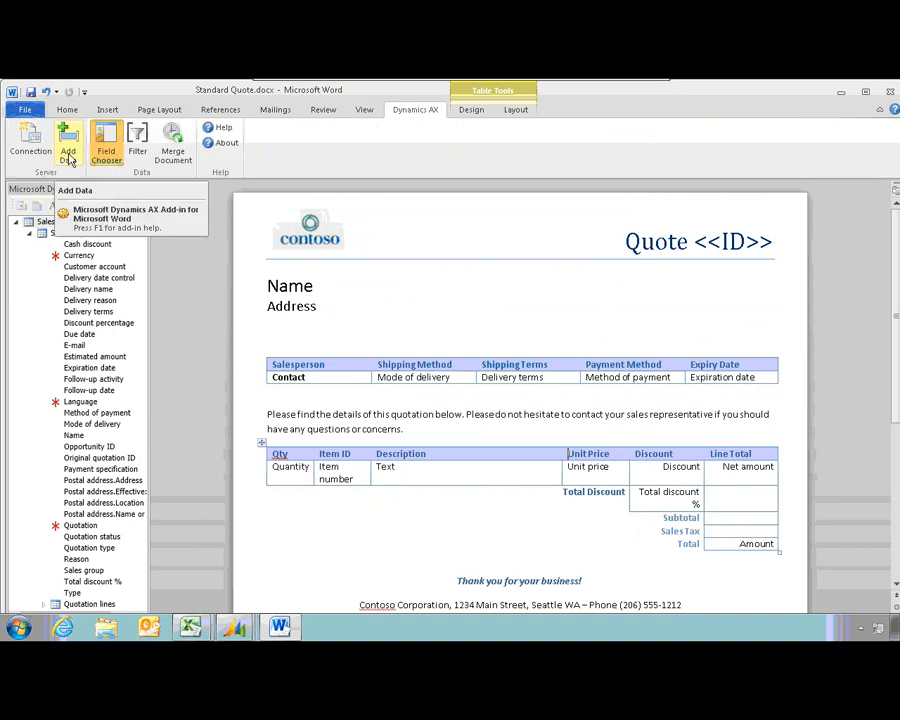
{"action": "left_click", "coordinate": [68, 155]}
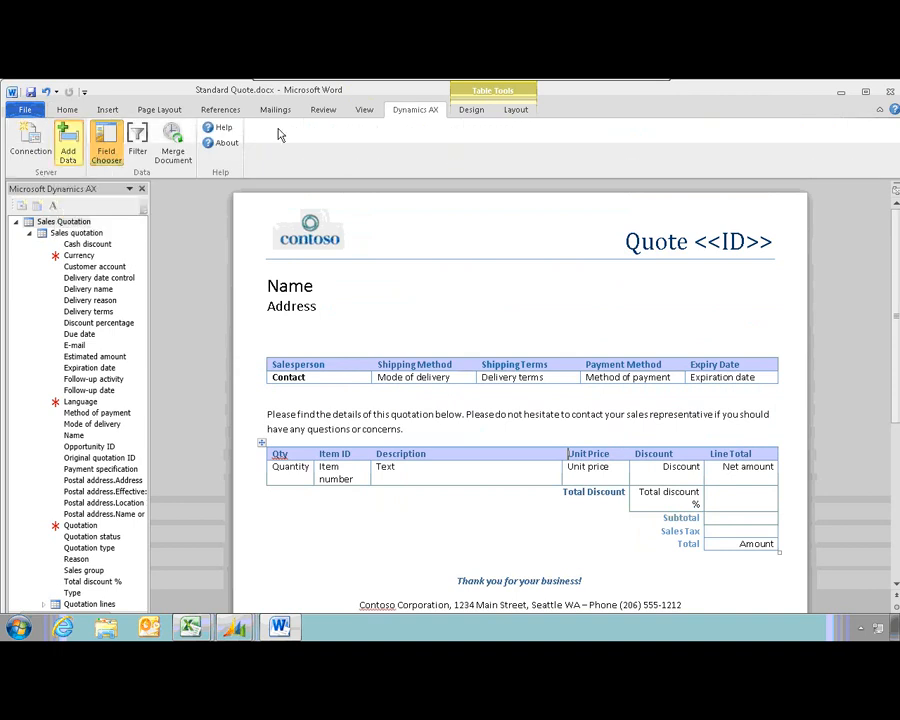
{"action": "left_click", "coordinate": [80, 148]}
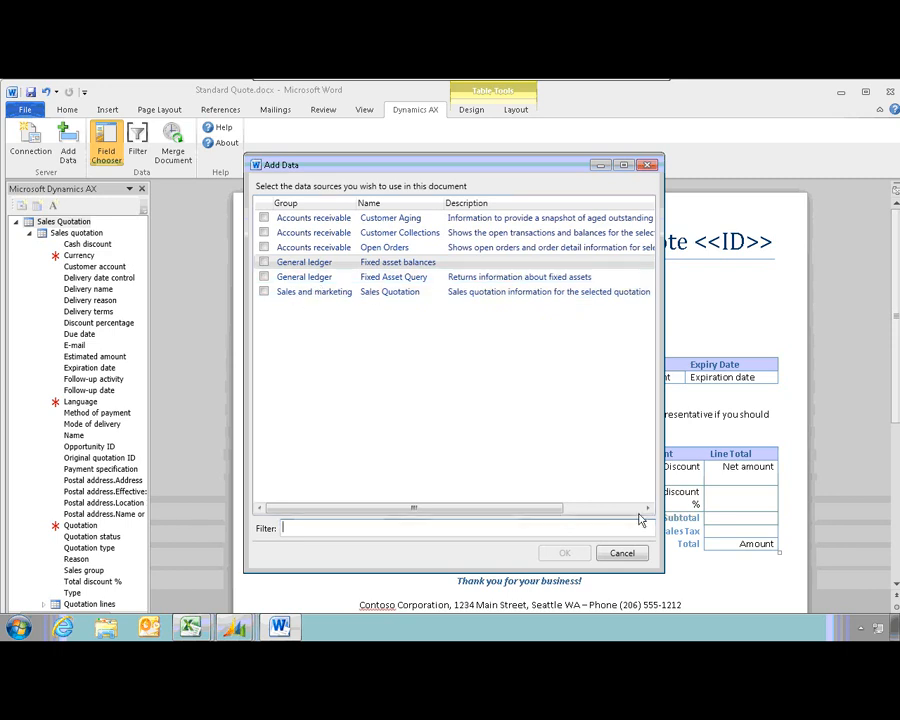
{"action": "left_click", "coordinate": [620, 555]}
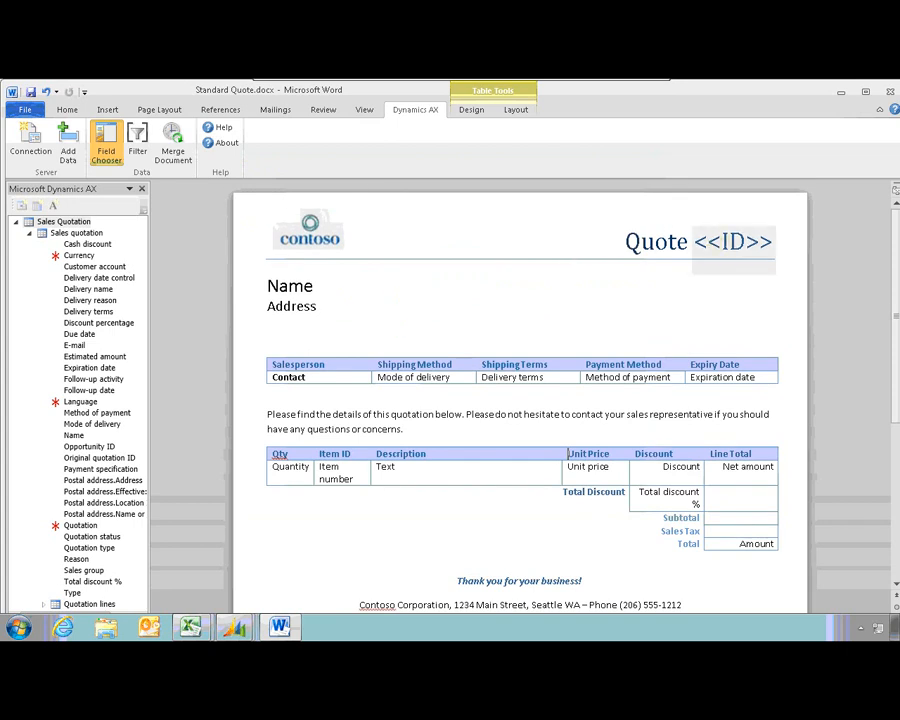
- Examine the ID placeholder in the quote heading and the matching Quotation field in the Sales quotation field list
{"action": "left_click", "coordinate": [727, 241]}
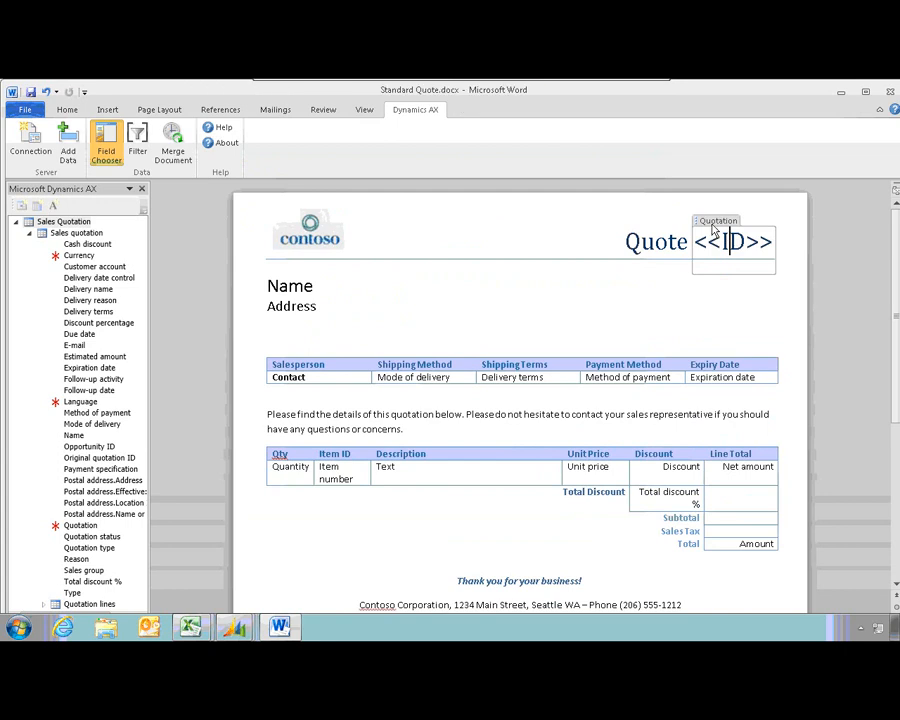
{"action": "scroll", "coordinate": [76, 450], "scroll_direction": "down", "scroll_amount": 1}
{"action": "scroll", "coordinate": [677, 301], "scroll_direction": "up", "scroll_amount": 1}
{"action": "left_click_drag", "start_coordinate": [70, 527], "coordinate": [375, 403]}
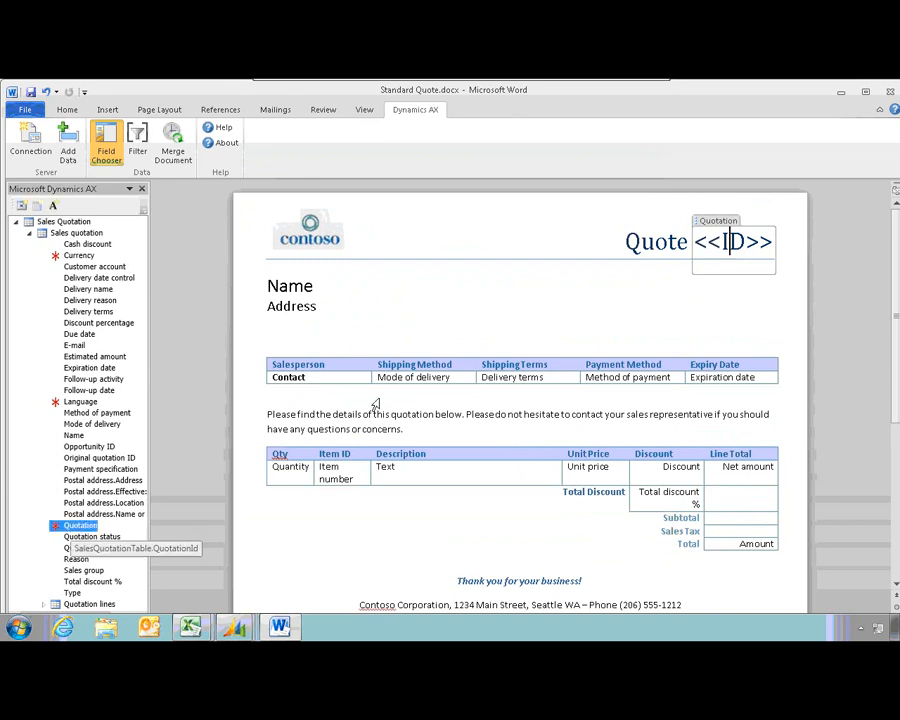
- Add an "E-mail:" label in 12-point text two lines below the Address placeholder
{"action": "left_click", "coordinate": [350, 309]}
{"action": "key", "text": "Right"}
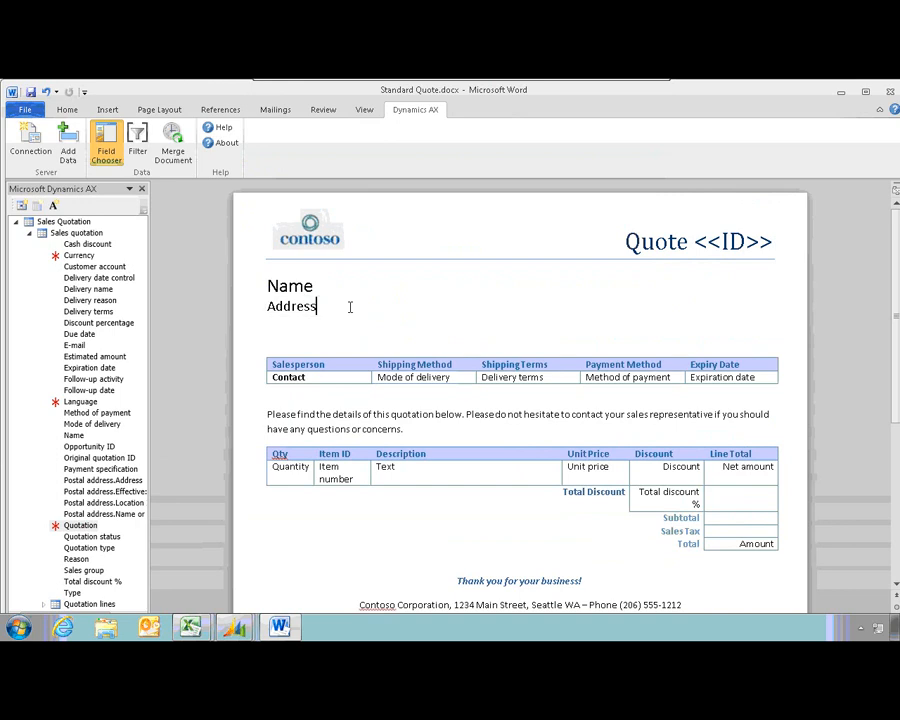
{"action": "key", "text": "Return"}
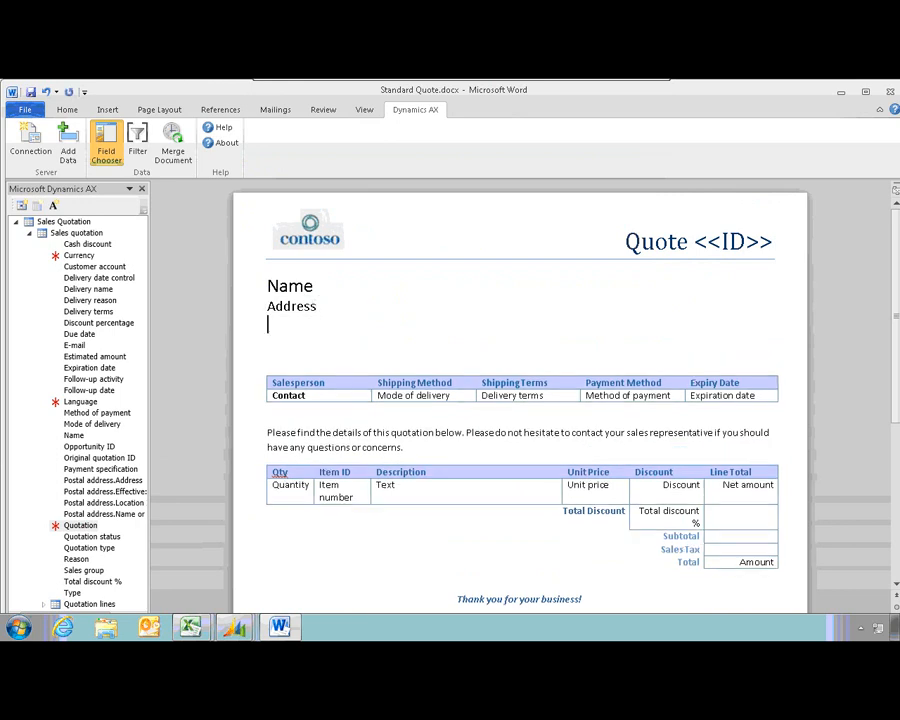
{"action": "key", "text": "Return"}
{"action": "left_click", "coordinate": [66, 109]}
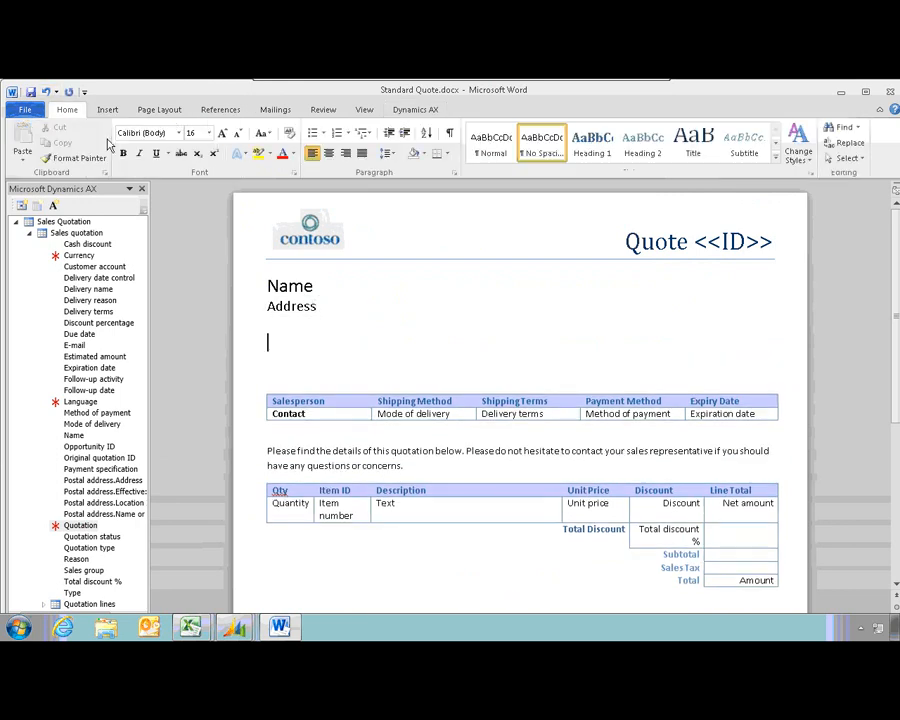
{"action": "left_click", "coordinate": [209, 133]}
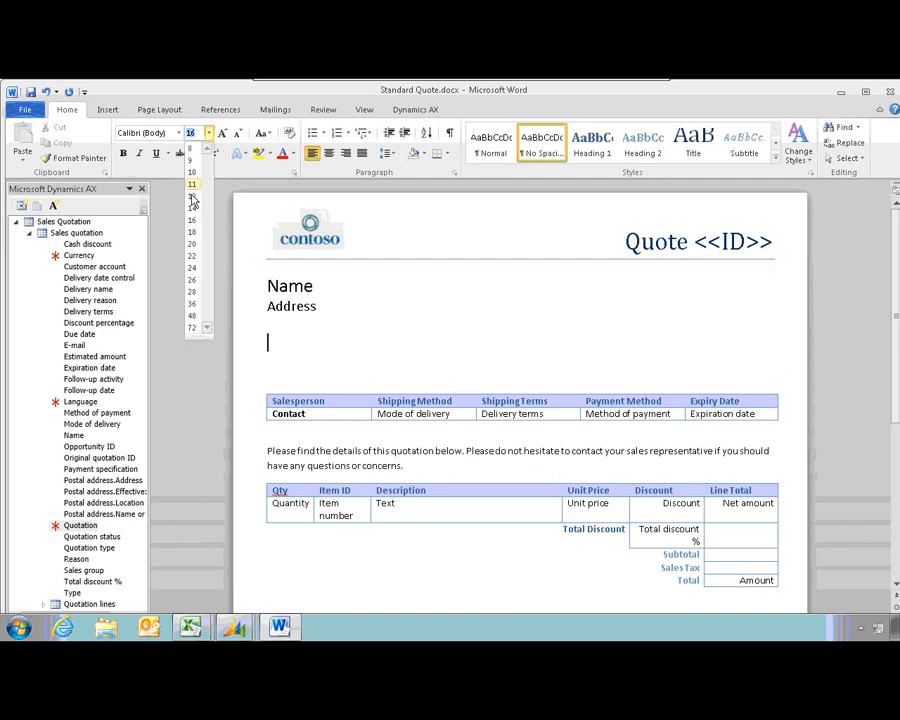
{"action": "left_click", "coordinate": [192, 197]}
{"action": "type", "text": "E"}
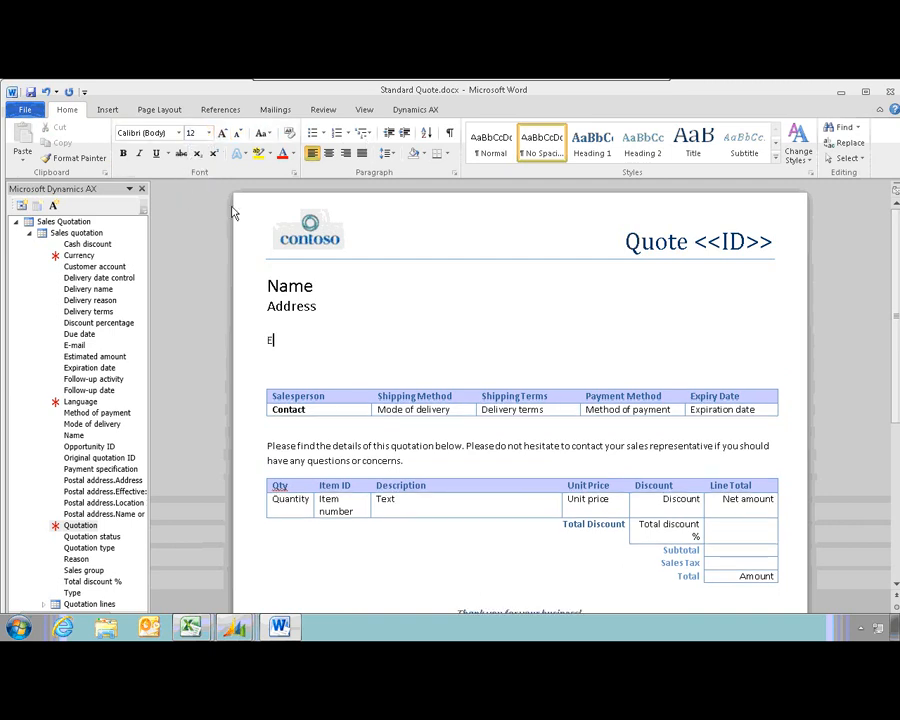
{"action": "type", "text": "-mail:"}
- Insert the E-mail field of the Sales quotation data directly after the "E-mail:" label below the address
{"action": "left_click_drag", "start_coordinate": [85, 350], "coordinate": [70, 294]}
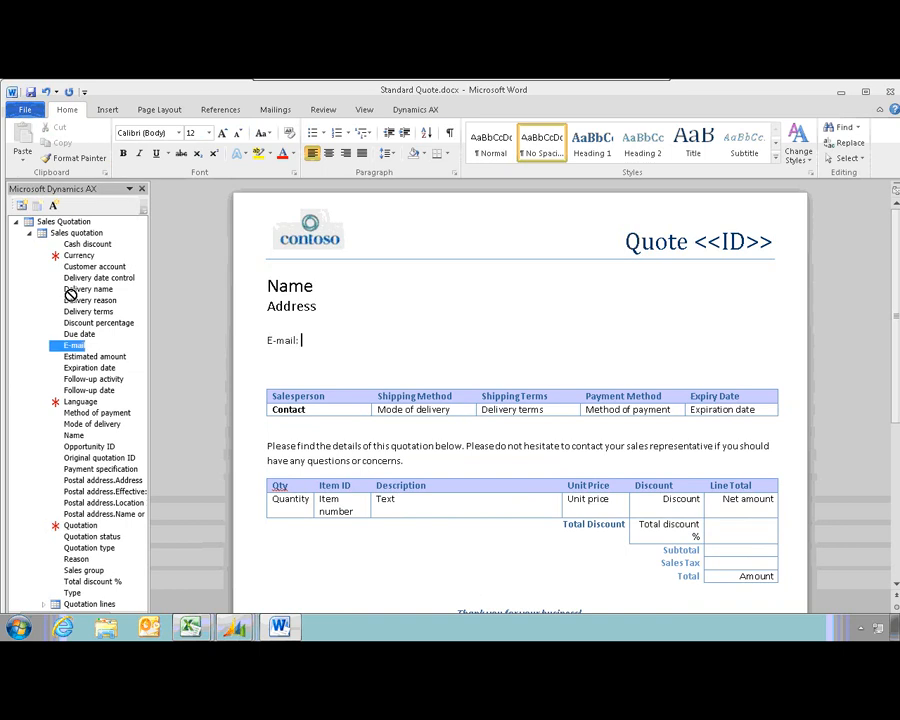
{"action": "left_click", "coordinate": [22, 207]}
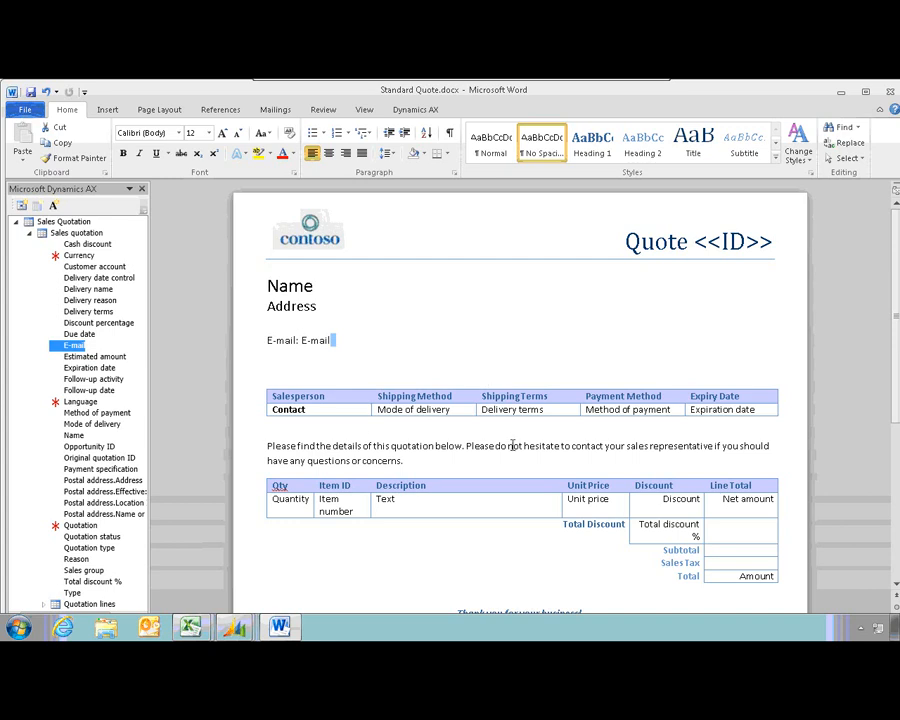
- Insert a new column to the right of the Description column in the quotation line table
{"action": "left_click", "coordinate": [435, 488]}
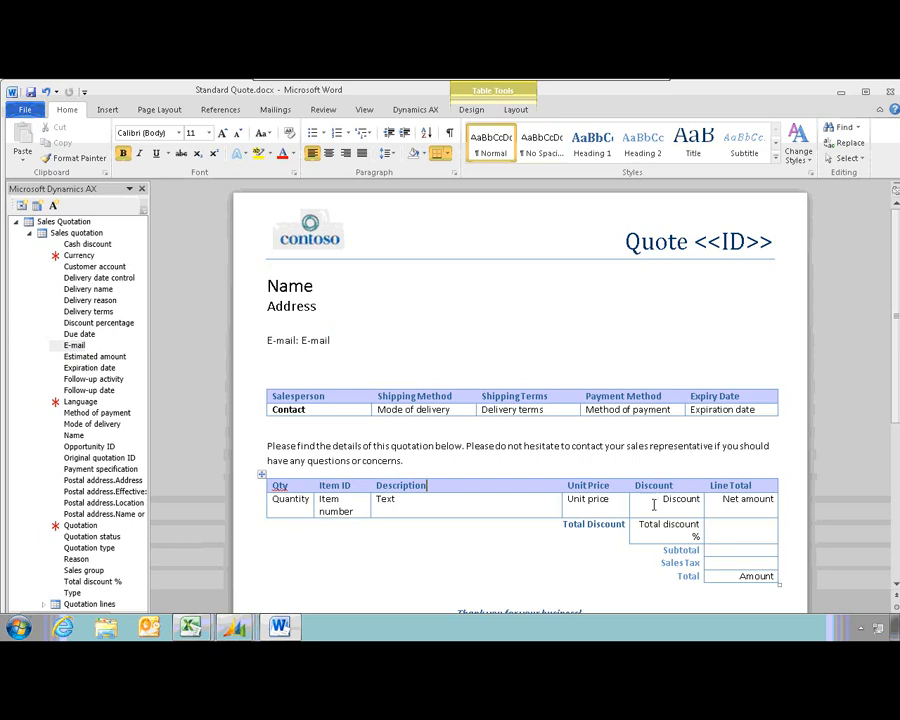
{"action": "right_click", "coordinate": [448, 494]}
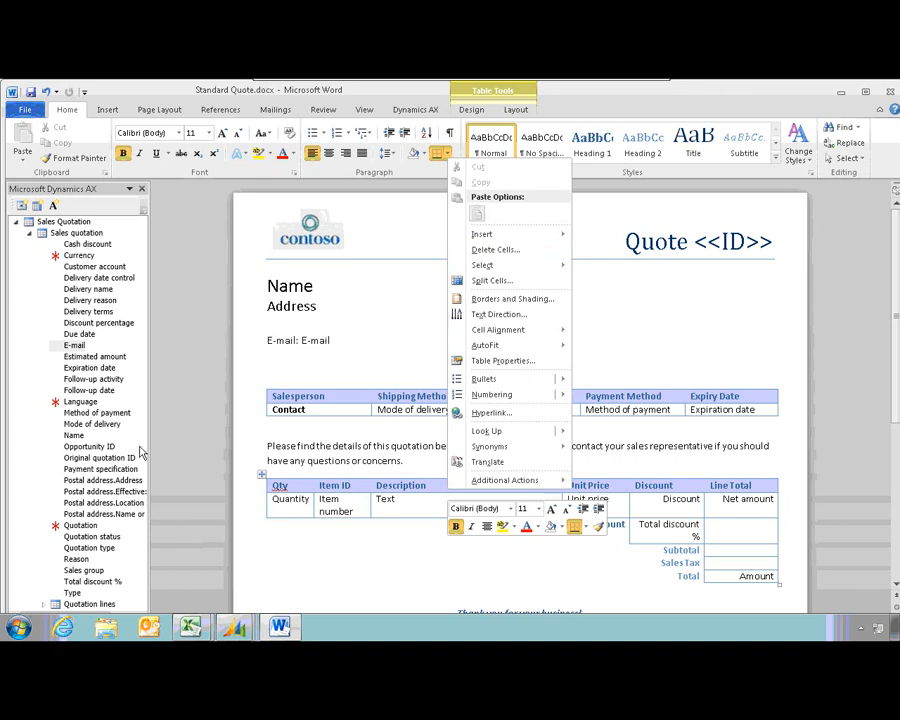
{"action": "left_click", "coordinate": [277, 495]}
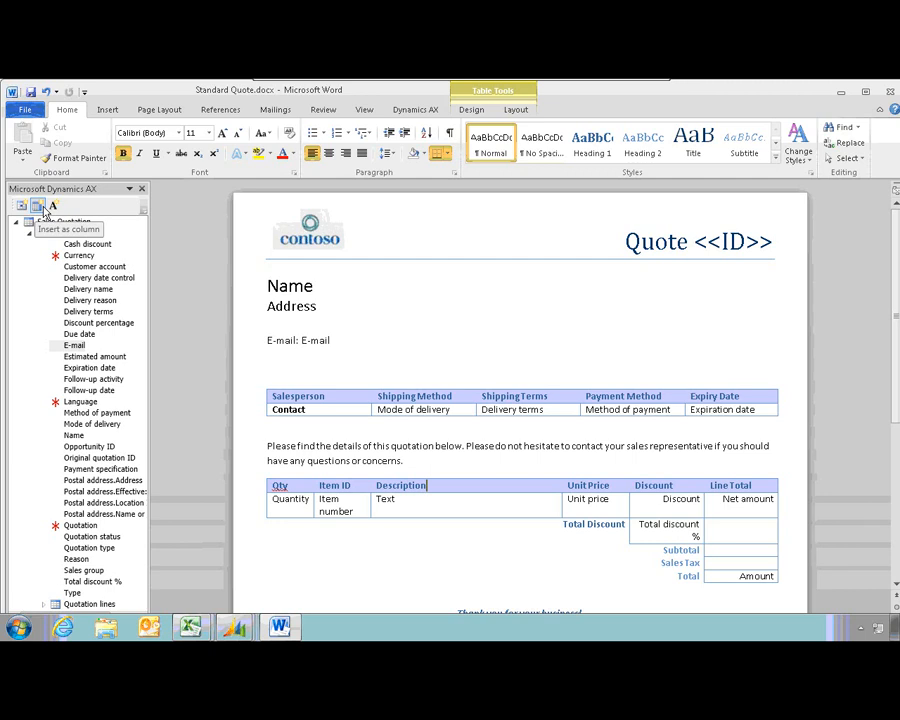
{"action": "right_click", "coordinate": [448, 488]}
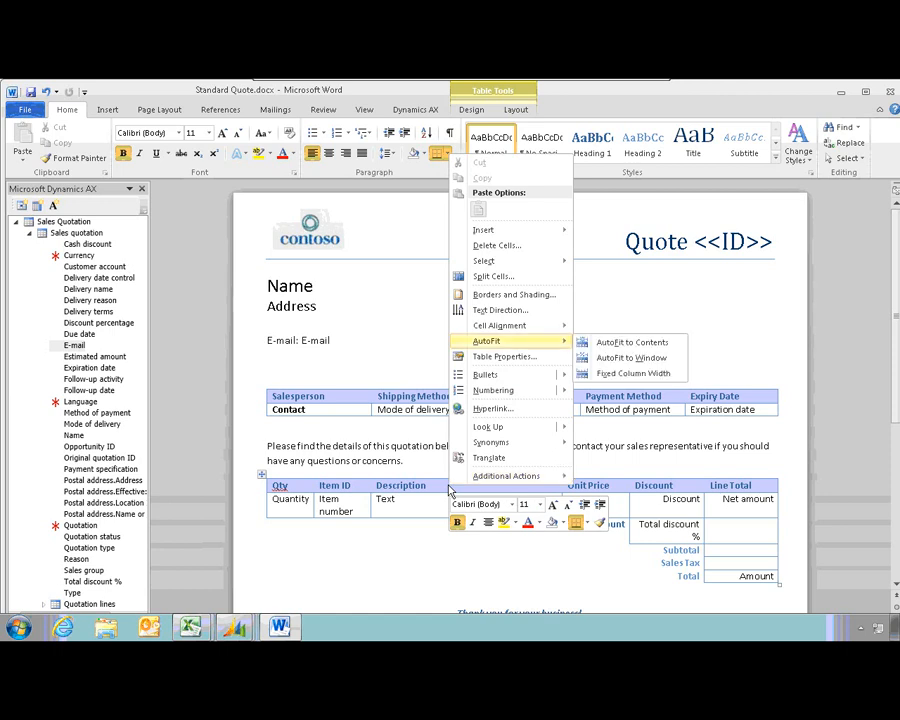
{"action": "mouse_move", "coordinate": [578, 231]}
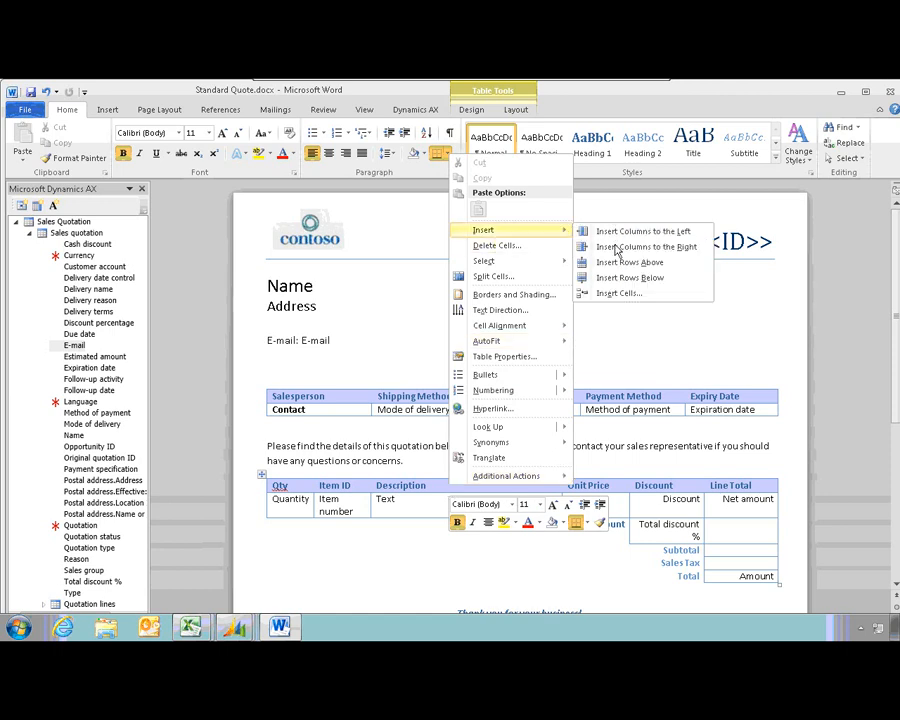
{"action": "left_click", "coordinate": [607, 247]}
- Give the new column the heading "Requested Ship Date" and widen it slightly into the Description column
{"action": "left_click", "coordinate": [538, 484]}
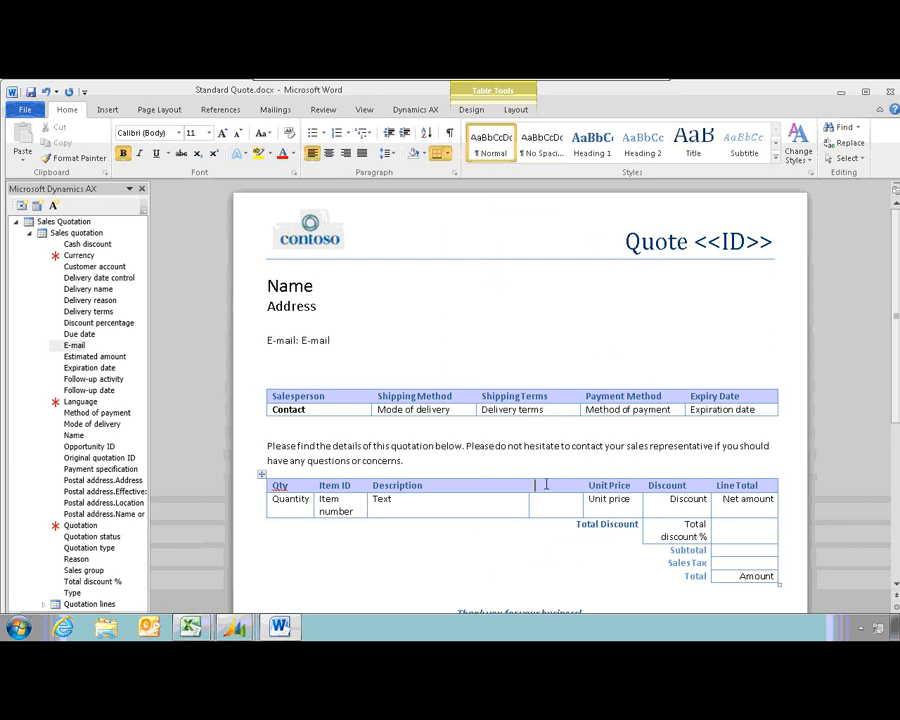
{"action": "type", "text": "Requested"}
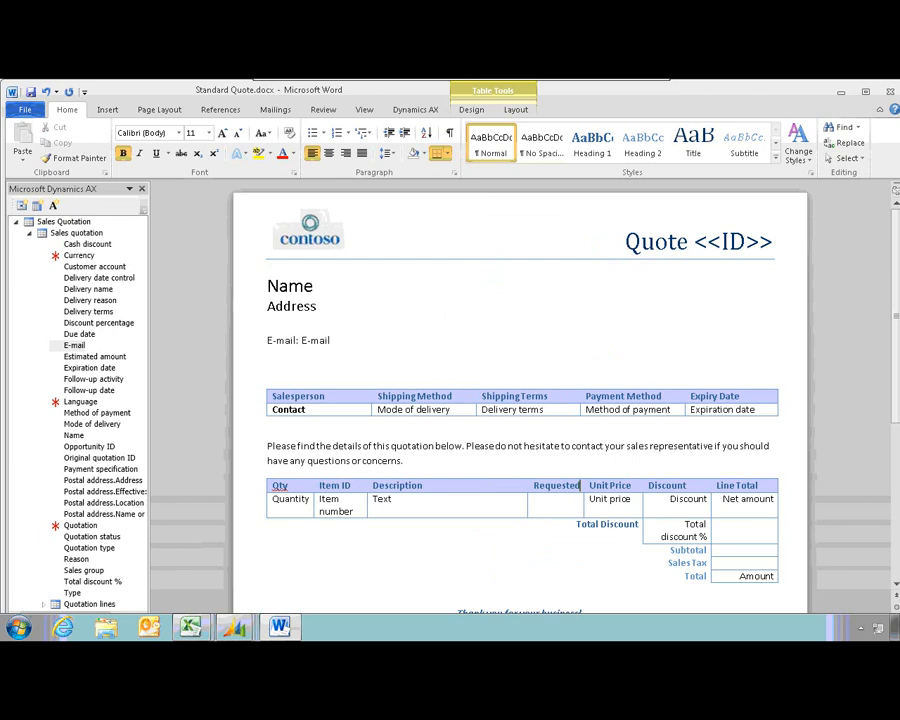
{"action": "type", "text": " Ship Date"}
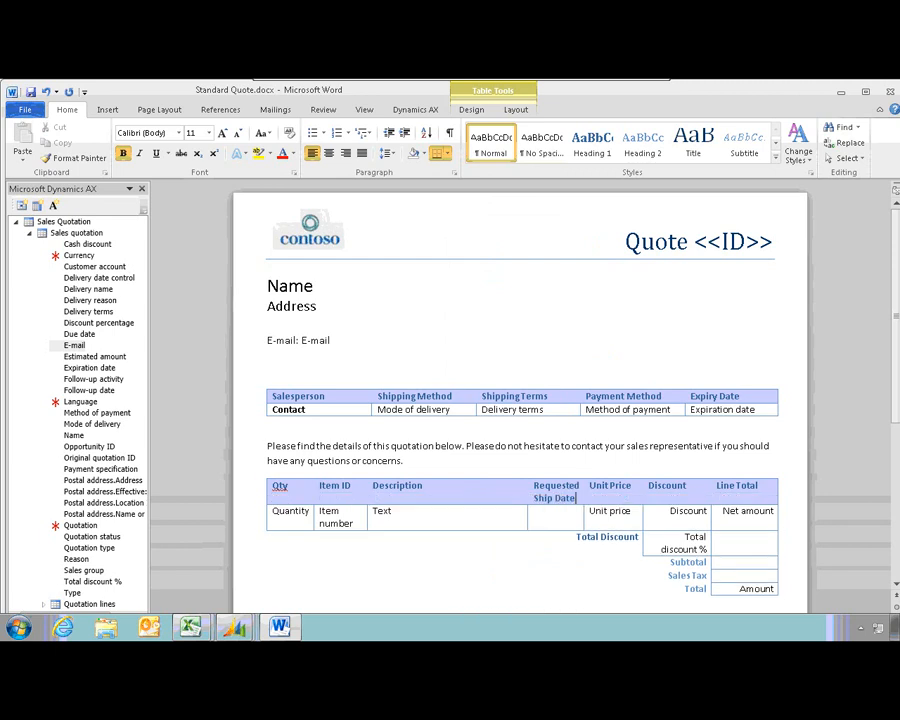
{"action": "mouse_move", "coordinate": [523, 521]}
{"action": "left_mouse_down"}
{"action": "mouse_move", "coordinate": [506, 516]}
{"action": "mouse_move", "coordinate": [516, 516]}
{"action": "left_mouse_up"}
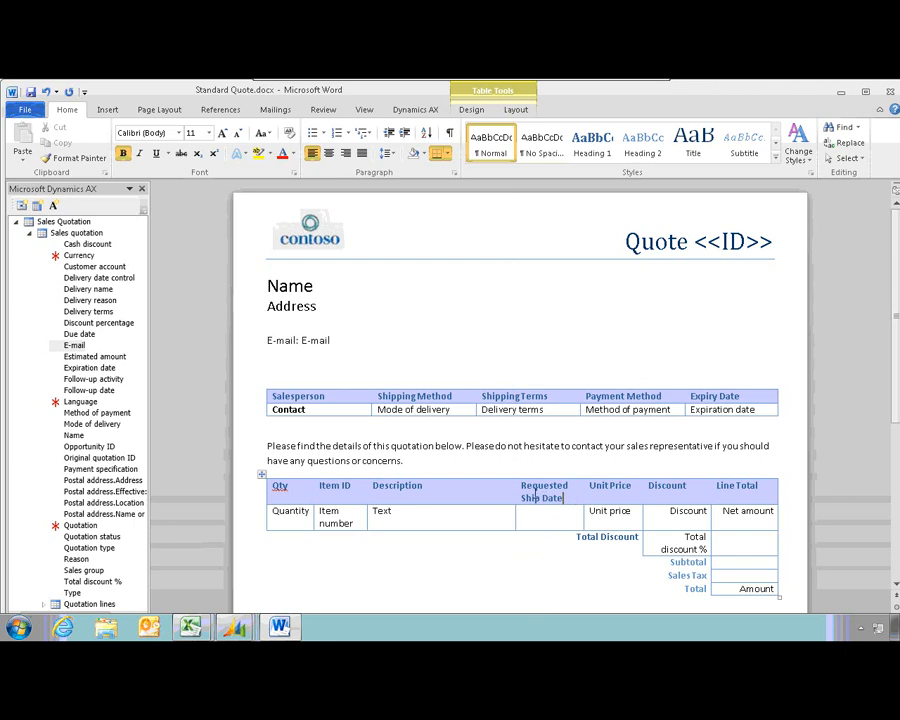
- Insert the Requested ship date field from Quotation lines as a column field in the cell below the Requested Ship Date heading
{"action": "left_click", "coordinate": [537, 513]}
{"action": "scroll", "coordinate": [98, 495], "scroll_direction": "down", "scroll_amount": 4}
{"action": "scroll", "coordinate": [79, 577], "scroll_direction": "up", "scroll_amount": 2}
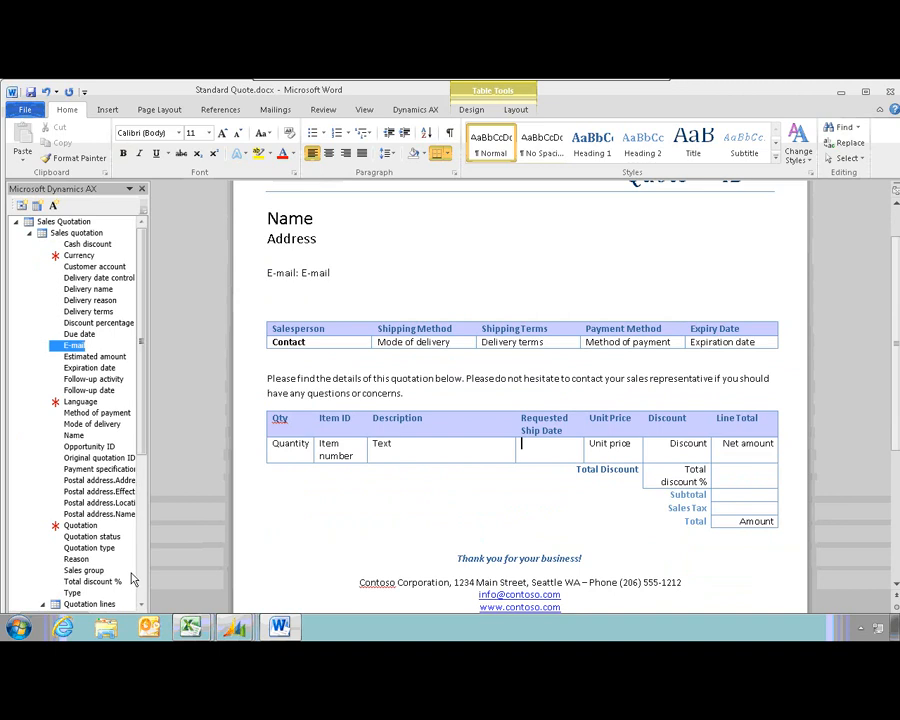
{"action": "scroll", "coordinate": [143, 573], "scroll_direction": "down", "scroll_amount": 7}
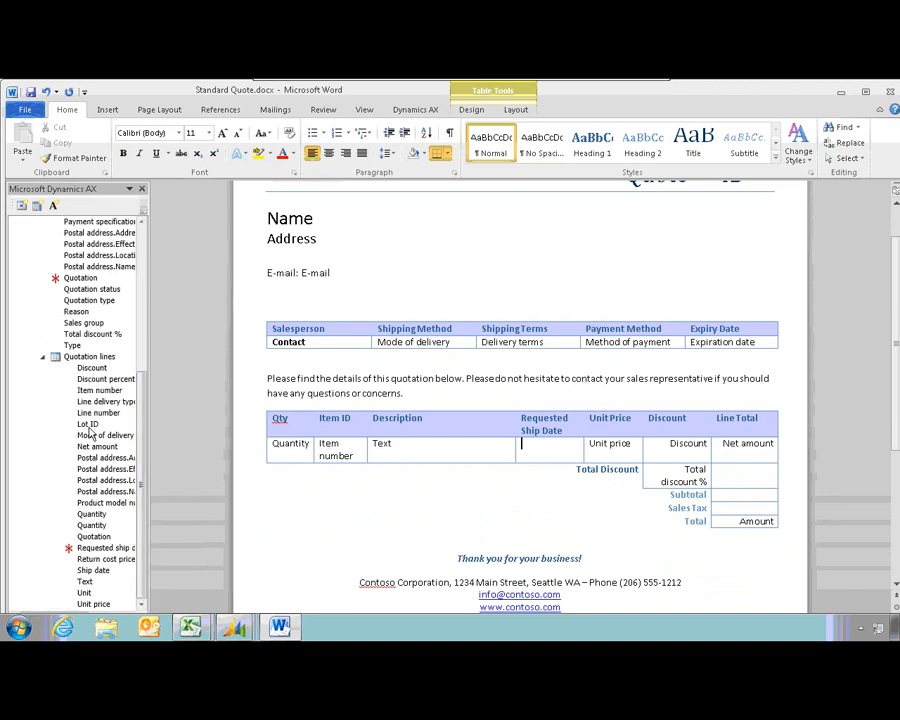
{"action": "left_click", "coordinate": [100, 548]}
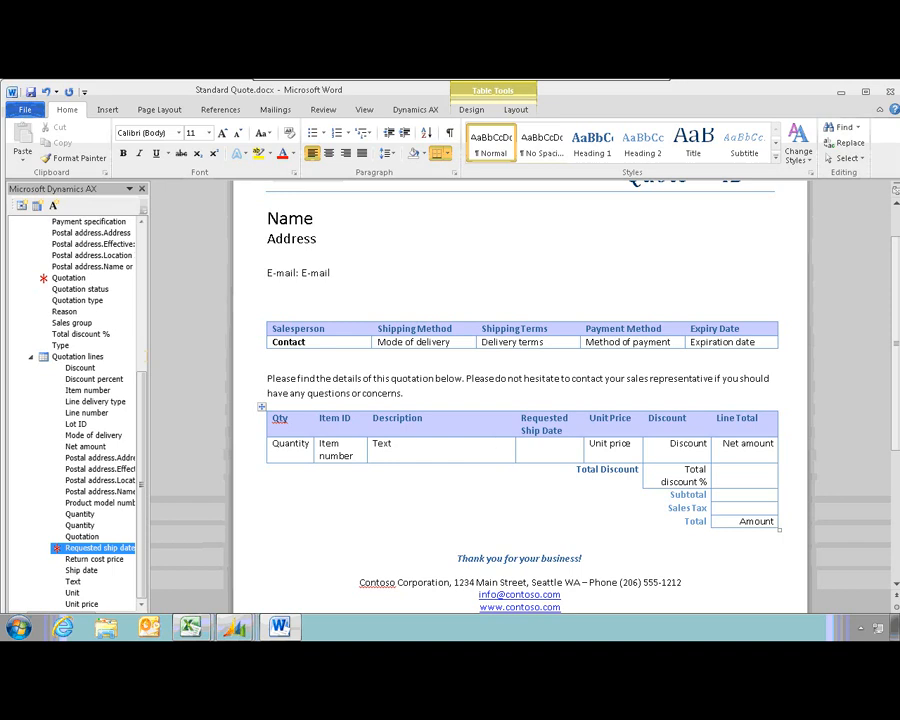
{"action": "left_click", "coordinate": [37, 204]}
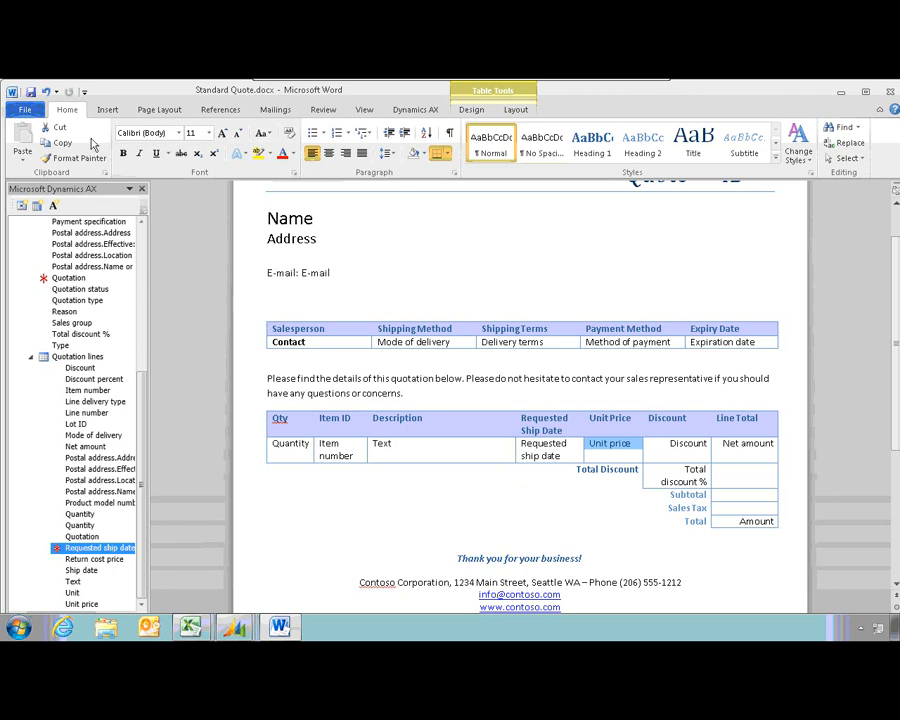
- Review the Sales Quotation filter condition on the Quotation field and accept it as it stands
{"action": "left_click", "coordinate": [413, 110]}
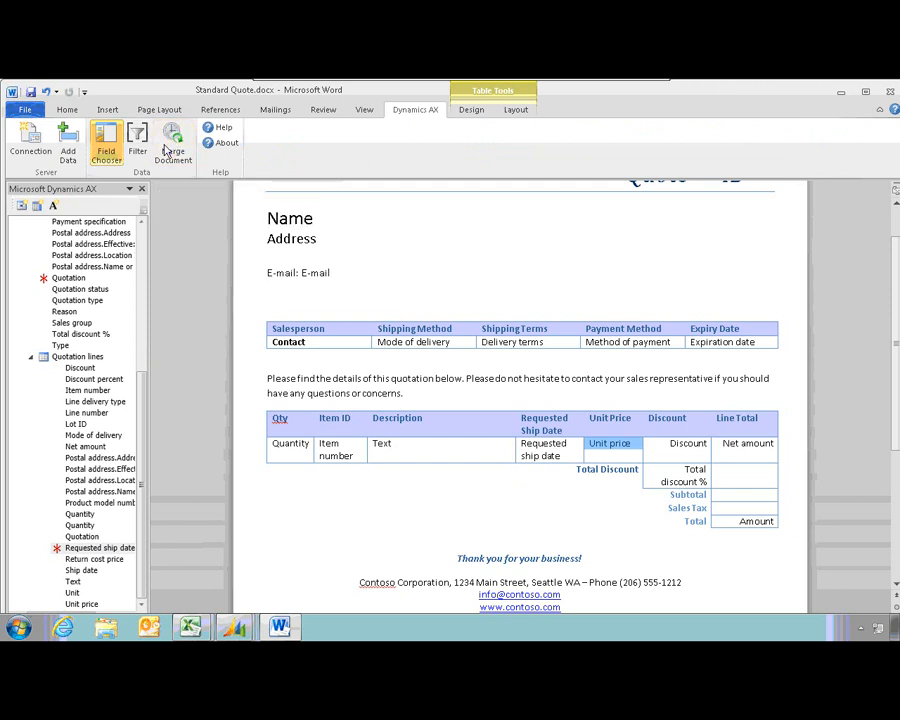
{"action": "scroll", "coordinate": [577, 278], "scroll_direction": "up", "scroll_amount": 2}
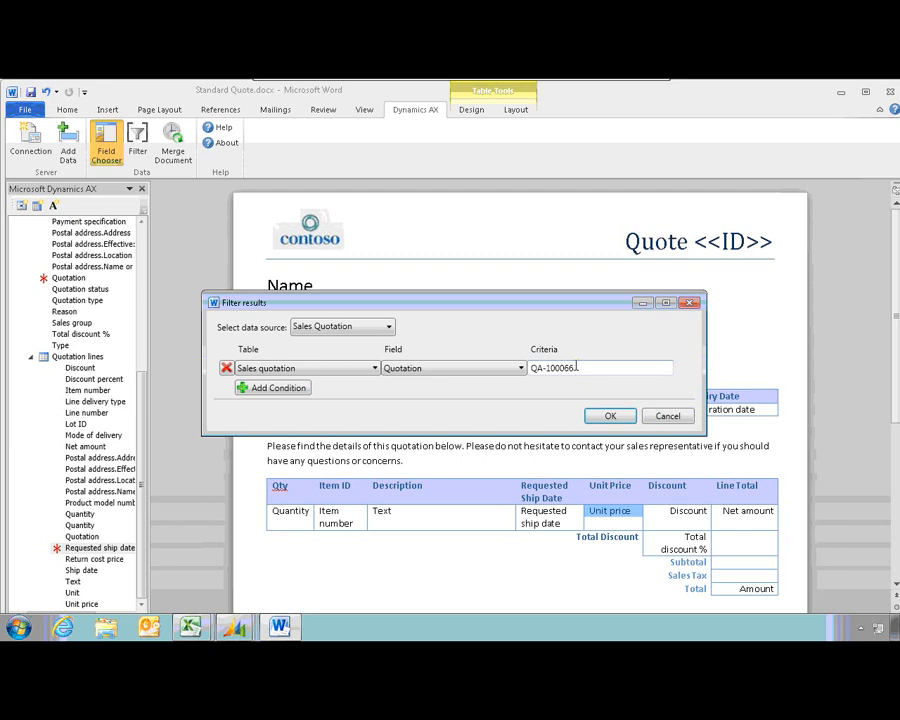
{"action": "left_click", "coordinate": [607, 417]}
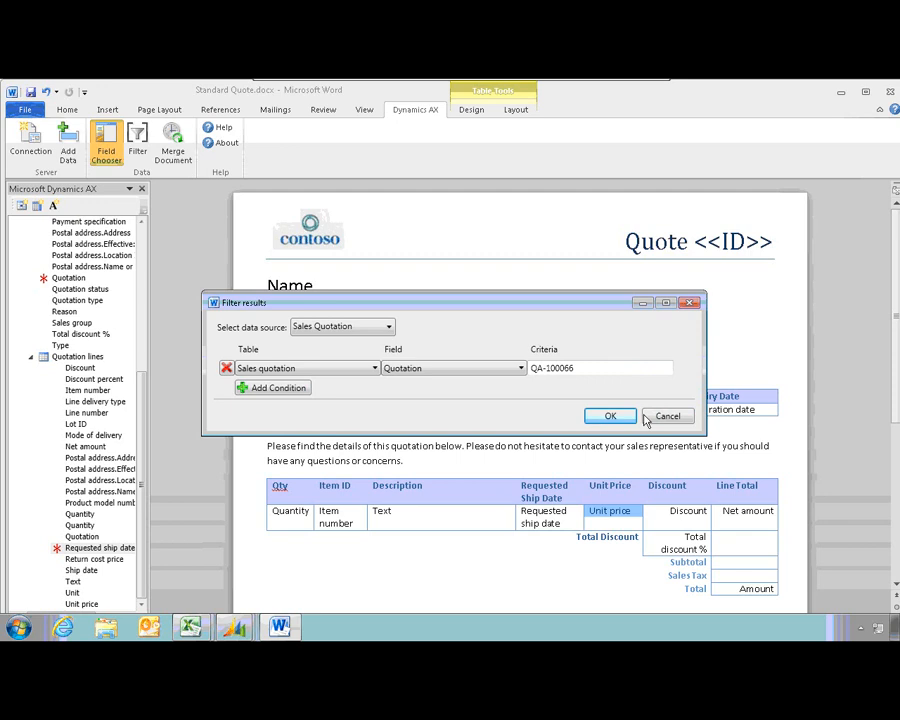
- Save Standard Quote.docx and merge it with the filtered Dynamics AX quotation data
{"action": "left_click", "coordinate": [175, 152]}
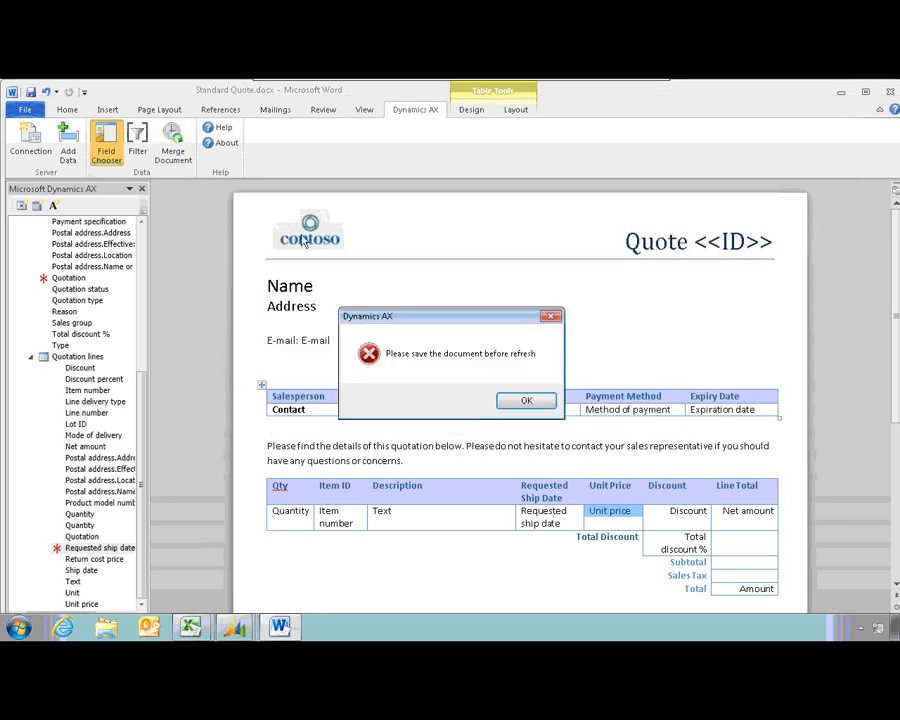
{"action": "key", "text": "Return"}
{"action": "left_click", "coordinate": [33, 93]}
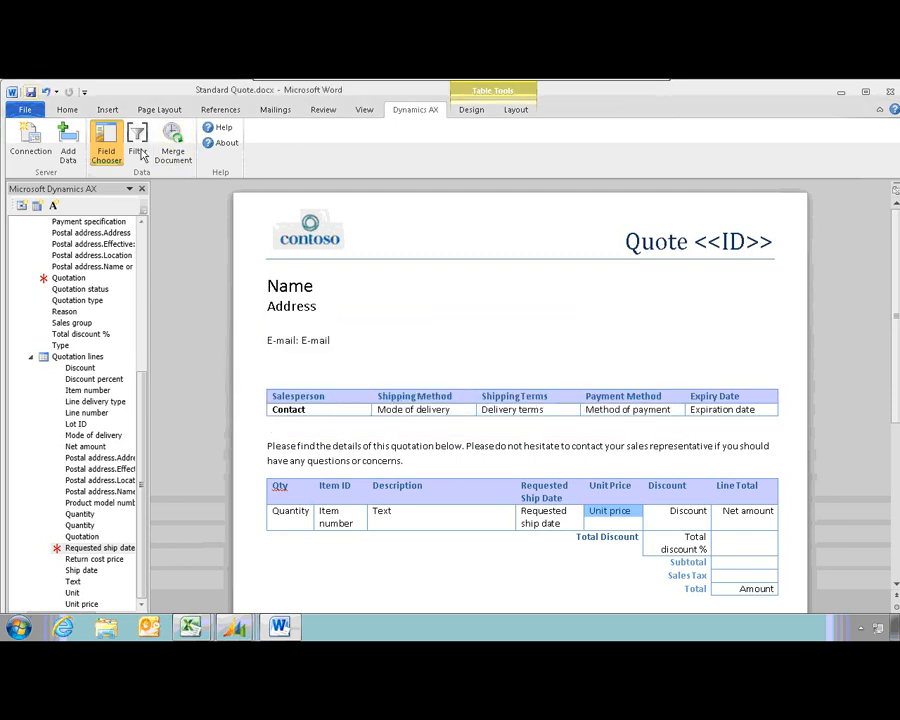
{"action": "left_click", "coordinate": [174, 156]}
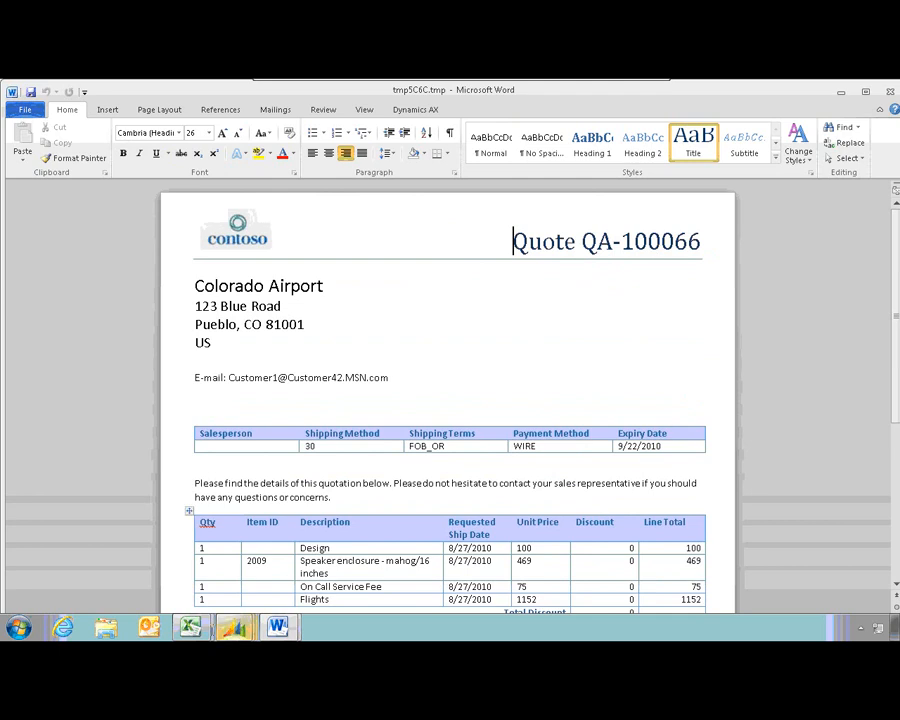
- Switch to Dynamics AX and open the Colorado Airport quotation from All quotations in Sales and marketing to view its lines
{"action": "left_click", "coordinate": [233, 549]}
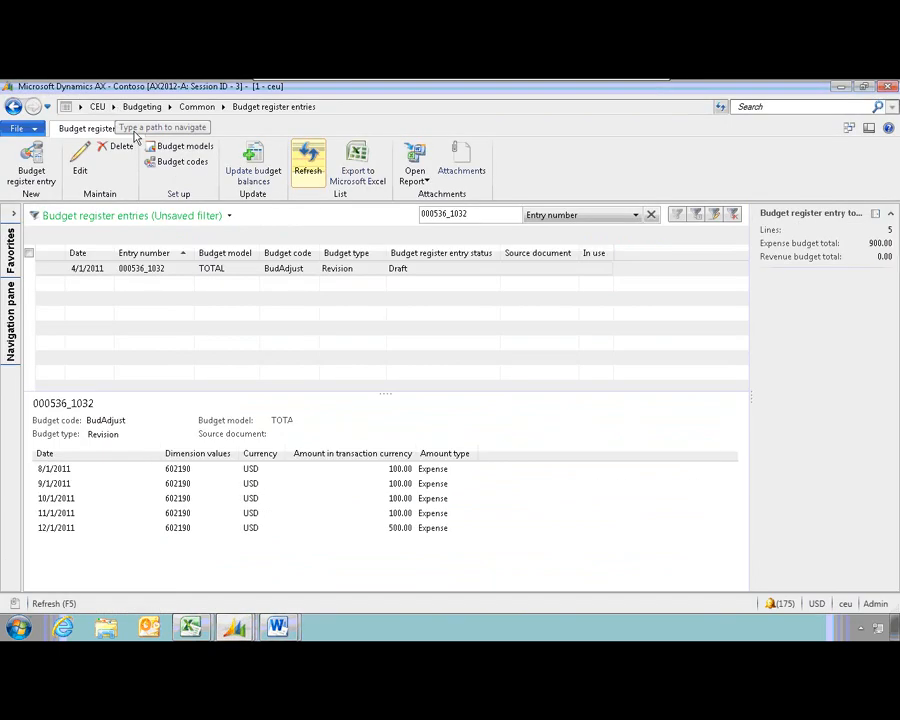
{"action": "left_click", "coordinate": [113, 106]}
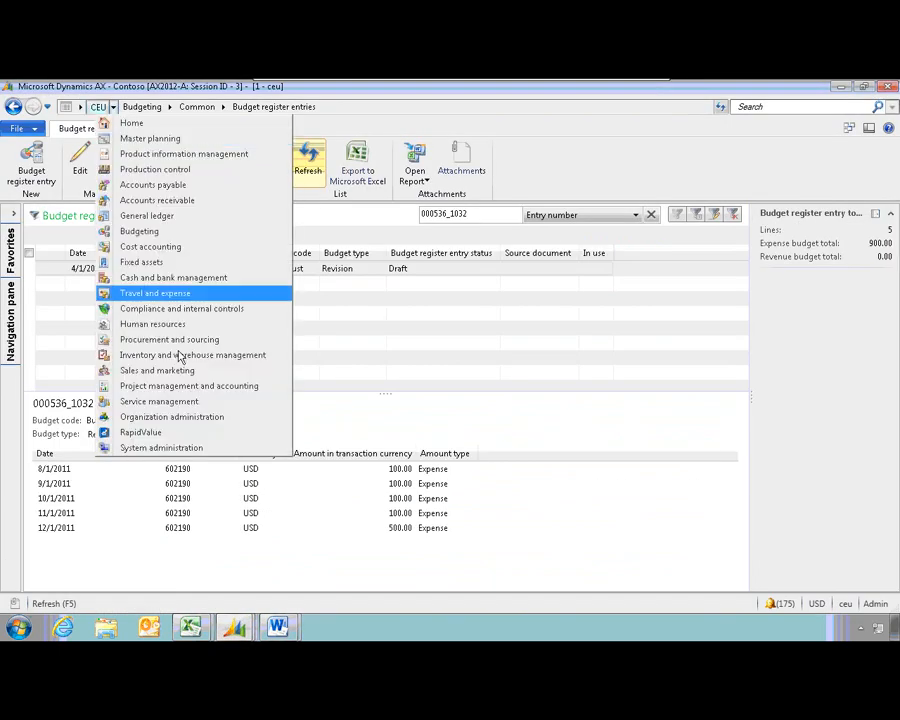
{"action": "left_click", "coordinate": [188, 388]}
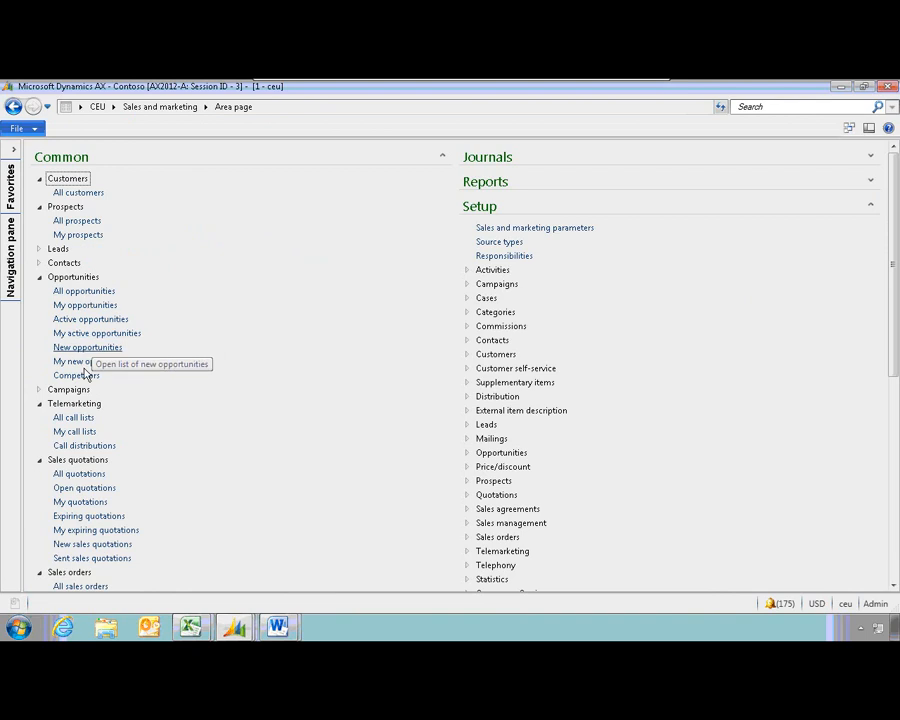
{"action": "left_click", "coordinate": [92, 478]}
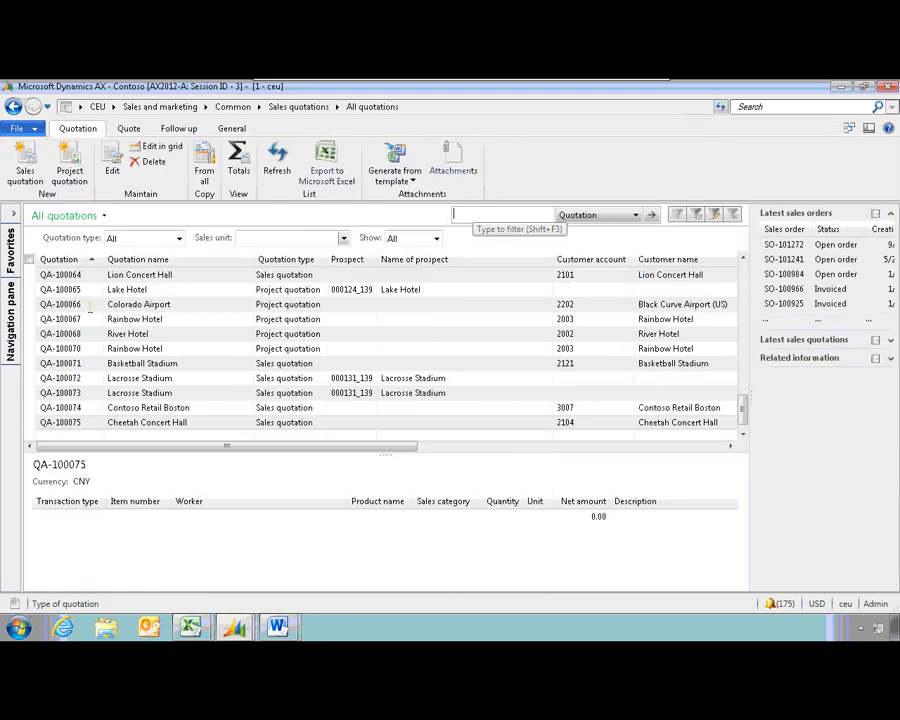
{"action": "left_click", "coordinate": [62, 306]}
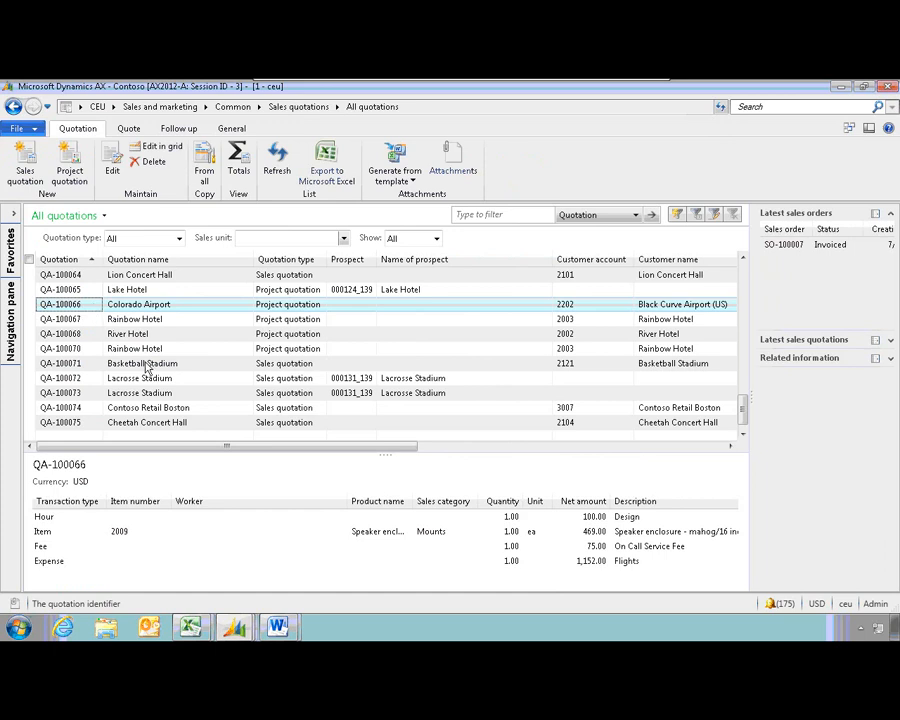
{"action": "double_click", "coordinate": [77, 306]}
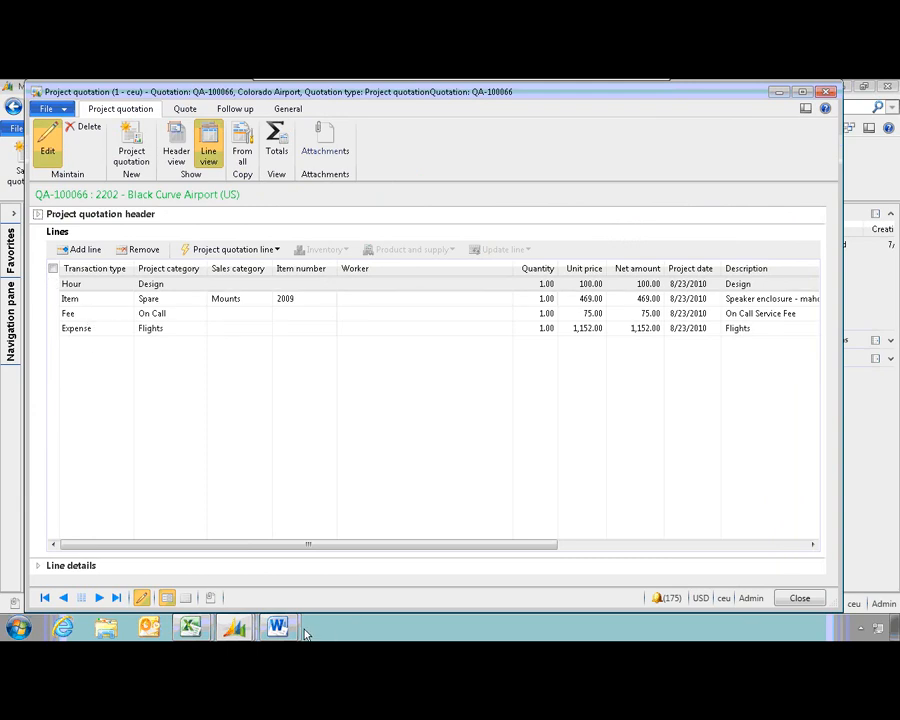
- Return to the merged quote in Word, check its customer details, line table and total, and close it
{"action": "mouse_move", "coordinate": [279, 626]}
{"action": "left_click", "coordinate": [300, 597]}
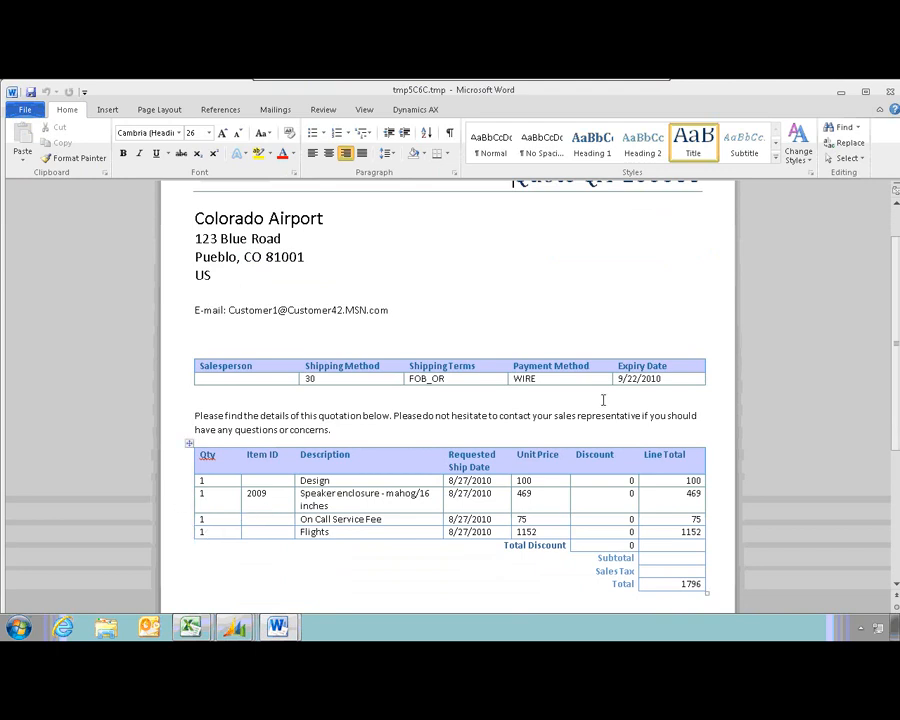
{"action": "scroll", "coordinate": [602, 439], "scroll_direction": "down", "scroll_amount": 1}
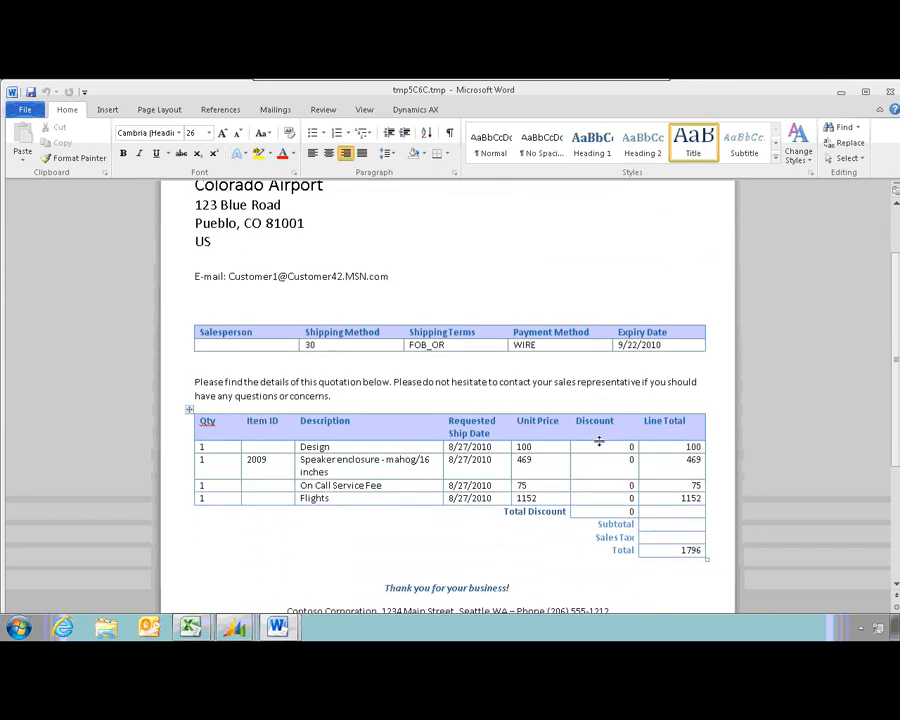
{"action": "scroll", "coordinate": [599, 440], "scroll_direction": "up", "scroll_amount": 3}
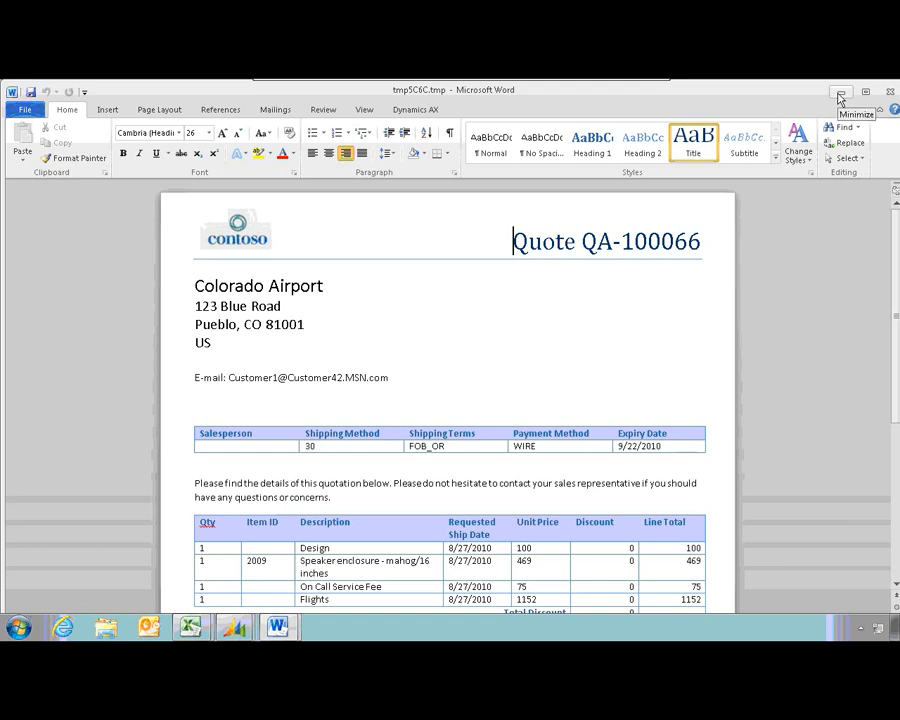
{"action": "left_click", "coordinate": [890, 90]}
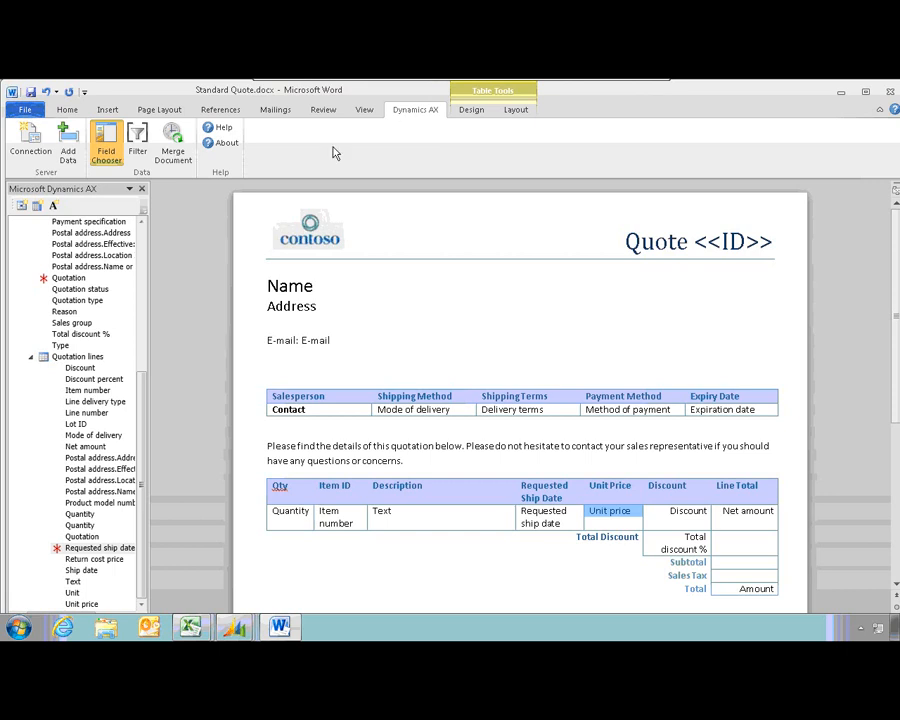
- Switch to Dynamics AX and open Document types under Document management in the CEU Organization administration area
{"action": "left_click", "coordinate": [233, 627]}
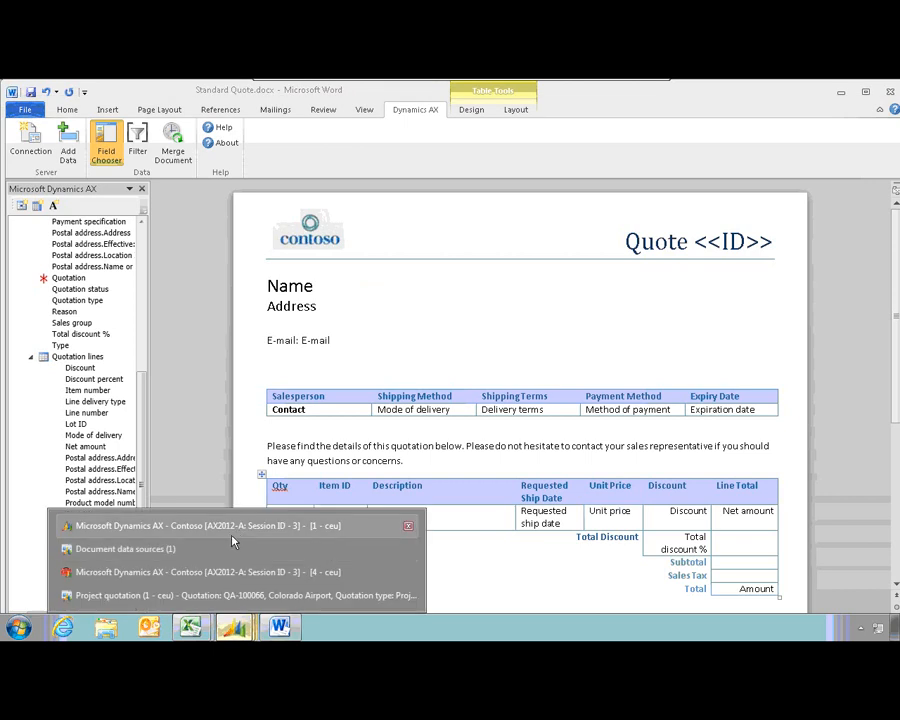
{"action": "left_click", "coordinate": [232, 537]}
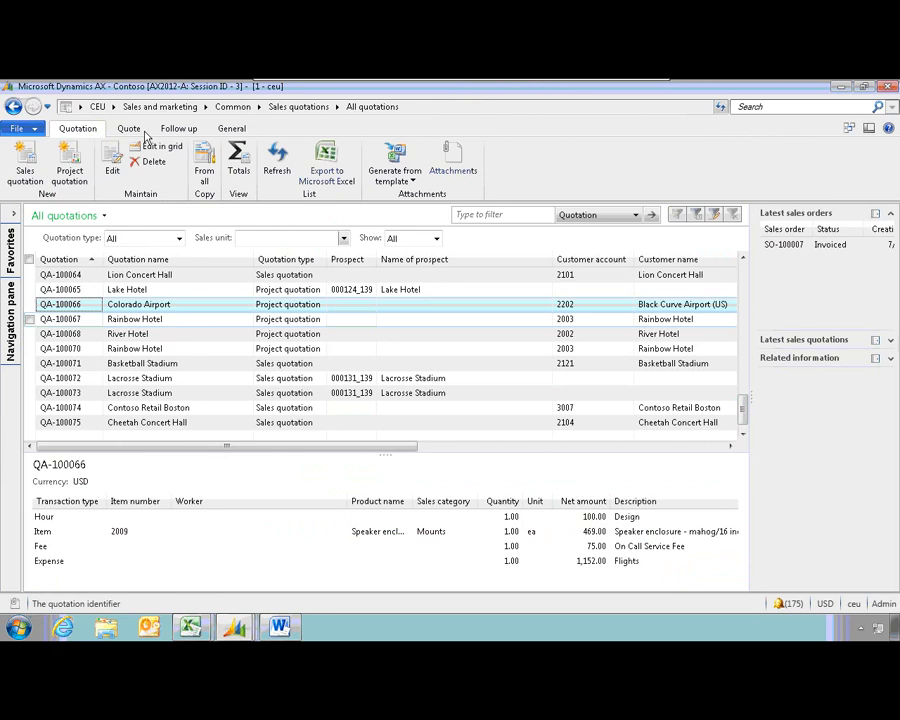
{"action": "left_click", "coordinate": [115, 107]}
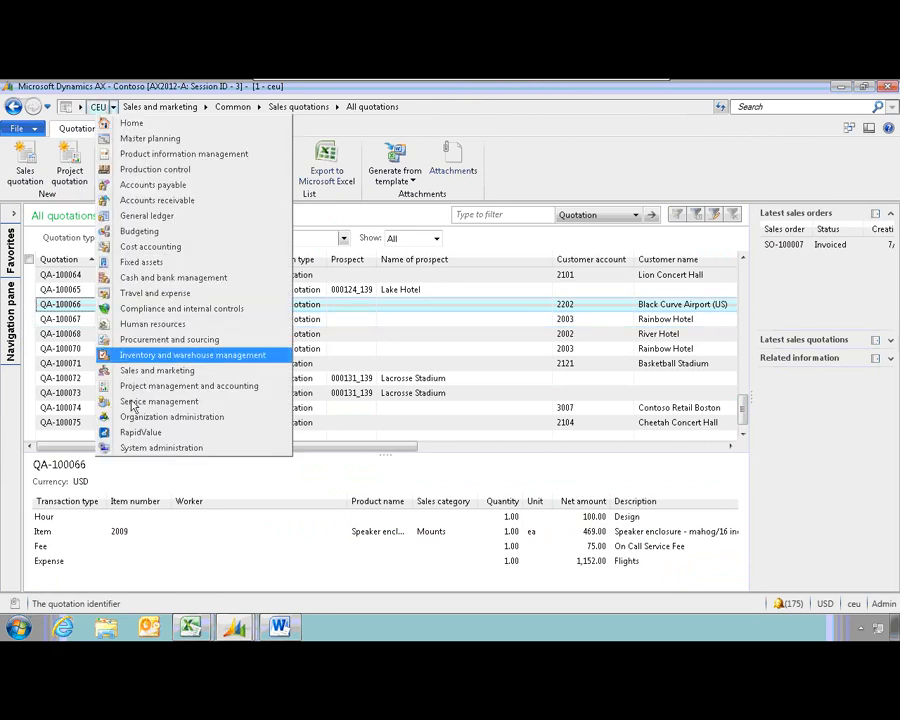
{"action": "left_click", "coordinate": [140, 416]}
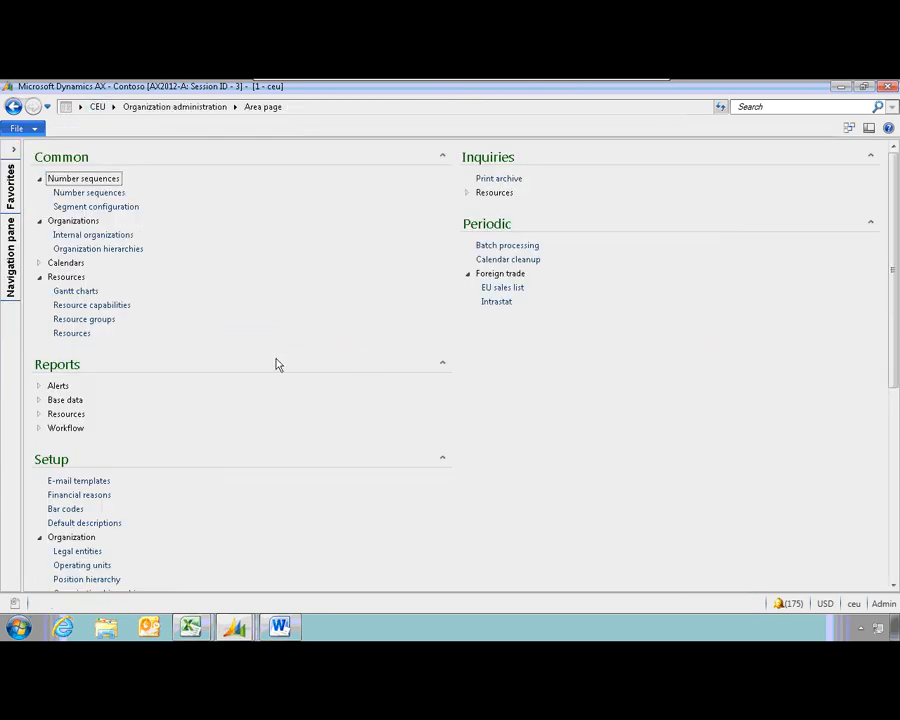
{"action": "scroll", "coordinate": [277, 363], "scroll_direction": "down", "scroll_amount": 1}
{"action": "scroll", "coordinate": [251, 362], "scroll_direction": "down", "scroll_amount": 5}
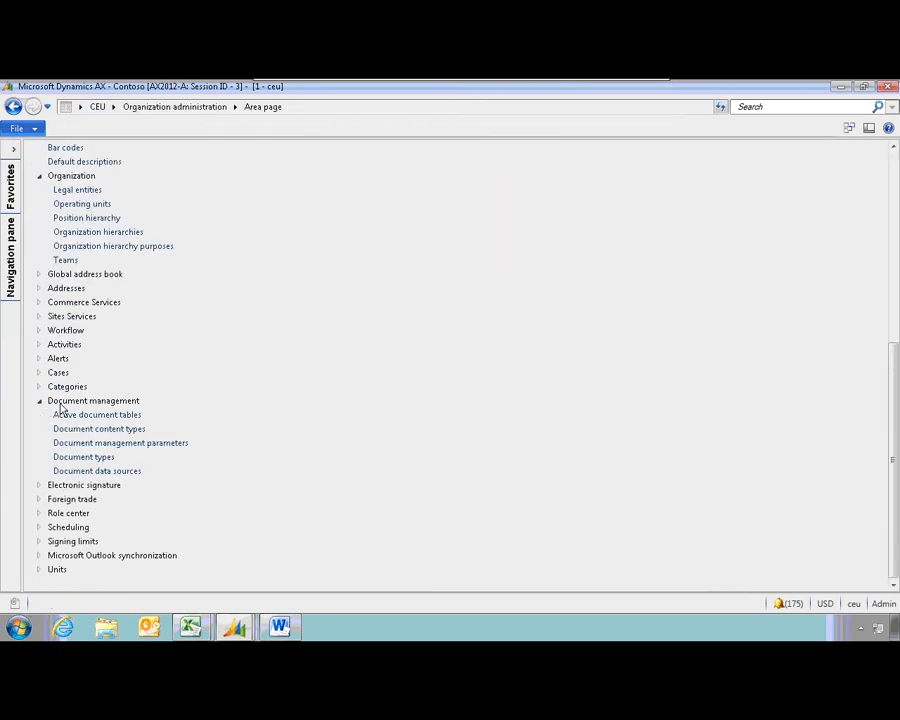
{"action": "left_click", "coordinate": [82, 458]}
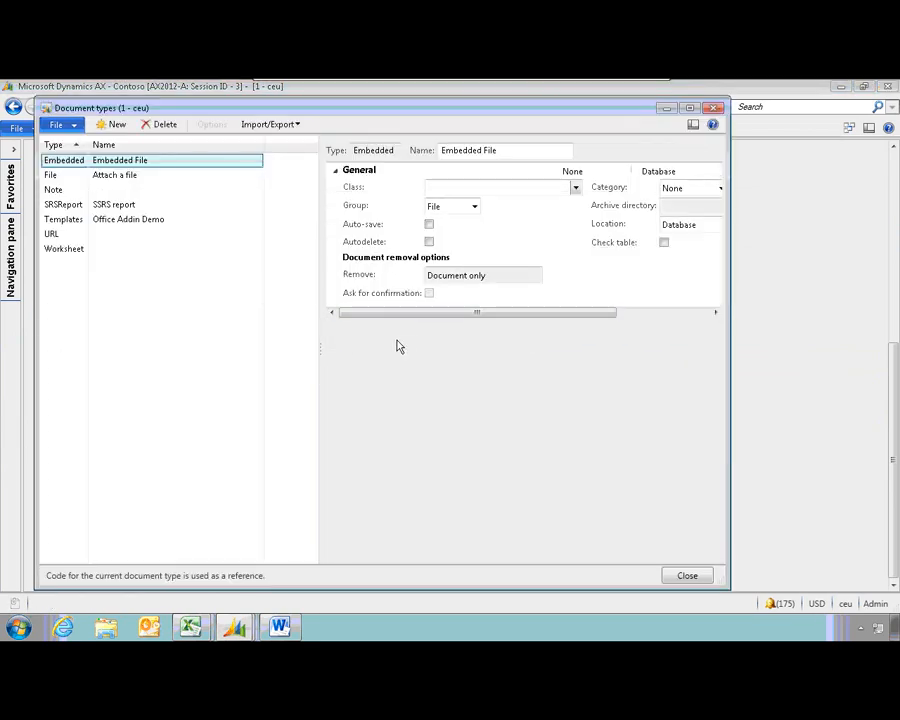
- Select the Templates document type, widen the form to show its document templates, and open the linked SharePoint document library
{"action": "left_click", "coordinate": [66, 220]}
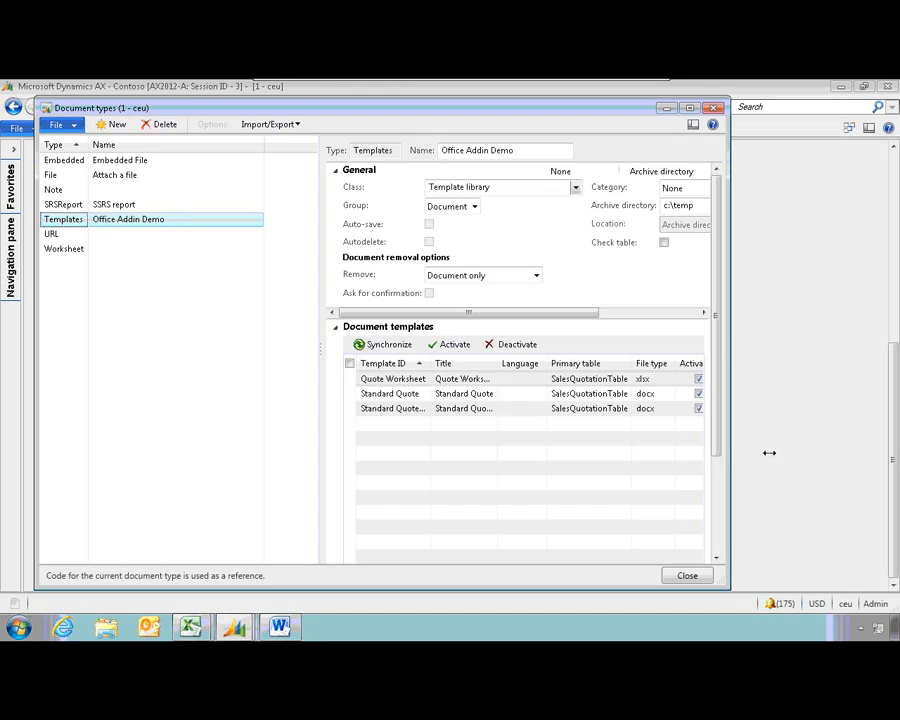
{"action": "left_click_drag", "start_coordinate": [790, 449], "coordinate": [799, 448]}
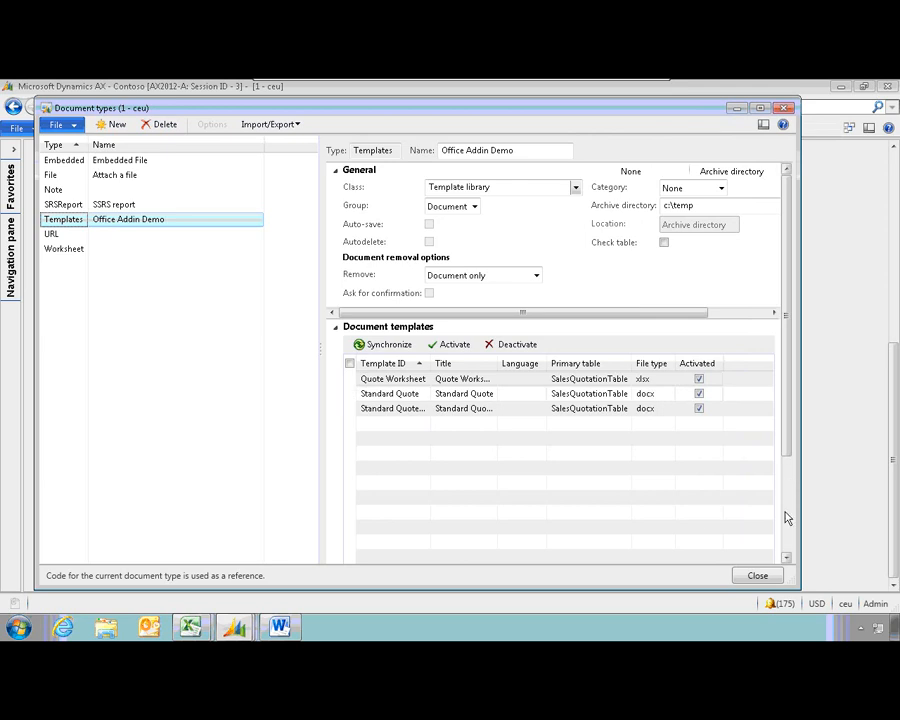
{"action": "scroll", "coordinate": [693, 526], "scroll_direction": "down", "scroll_amount": 3}
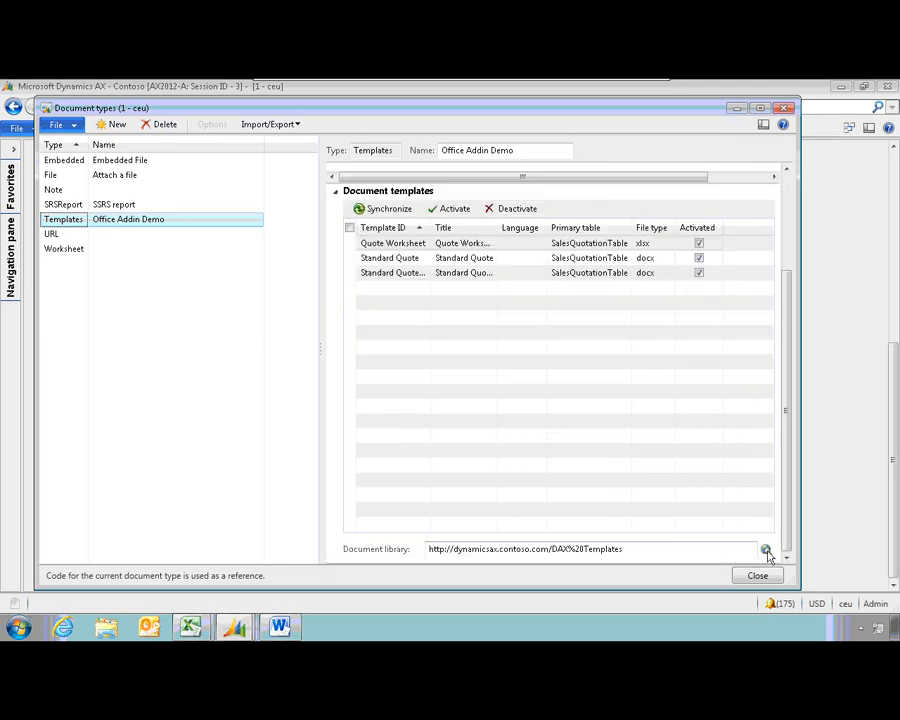
{"action": "left_click", "coordinate": [766, 551]}
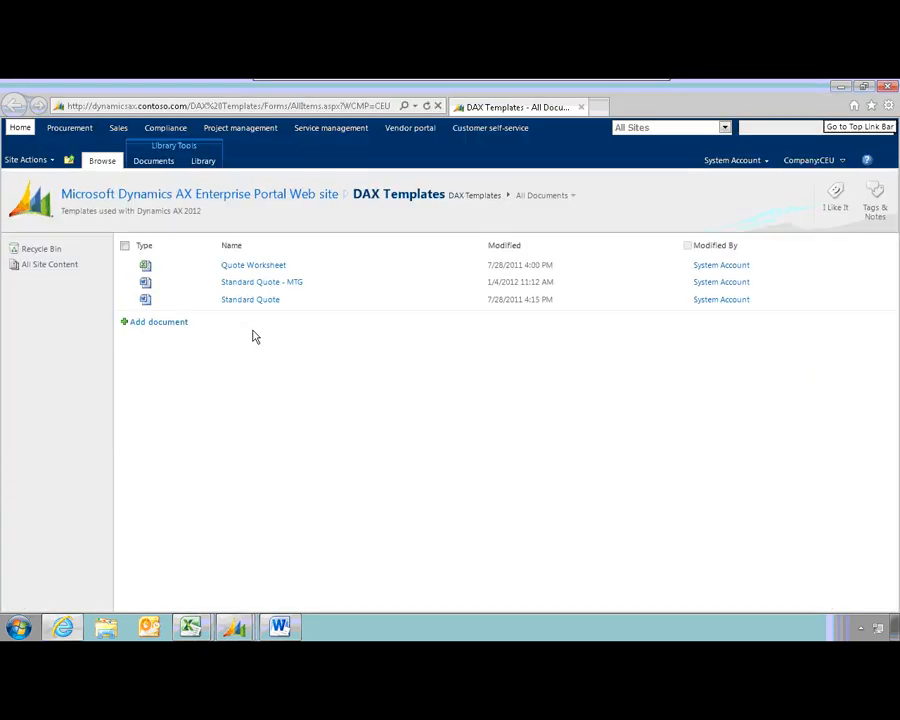
{"action": "left_click", "coordinate": [160, 328]}
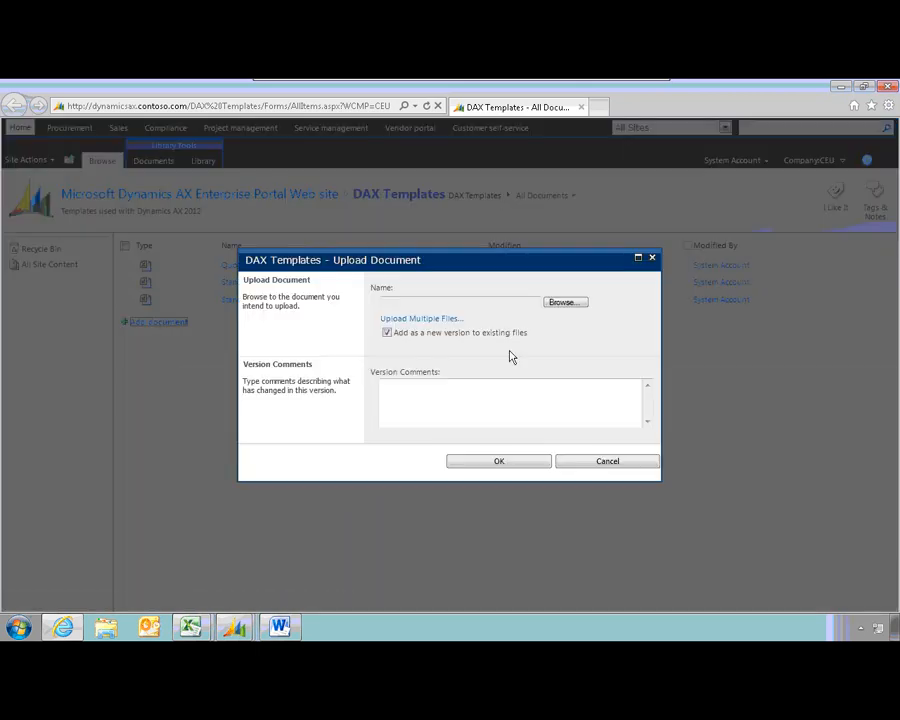
{"action": "left_click", "coordinate": [569, 305]}
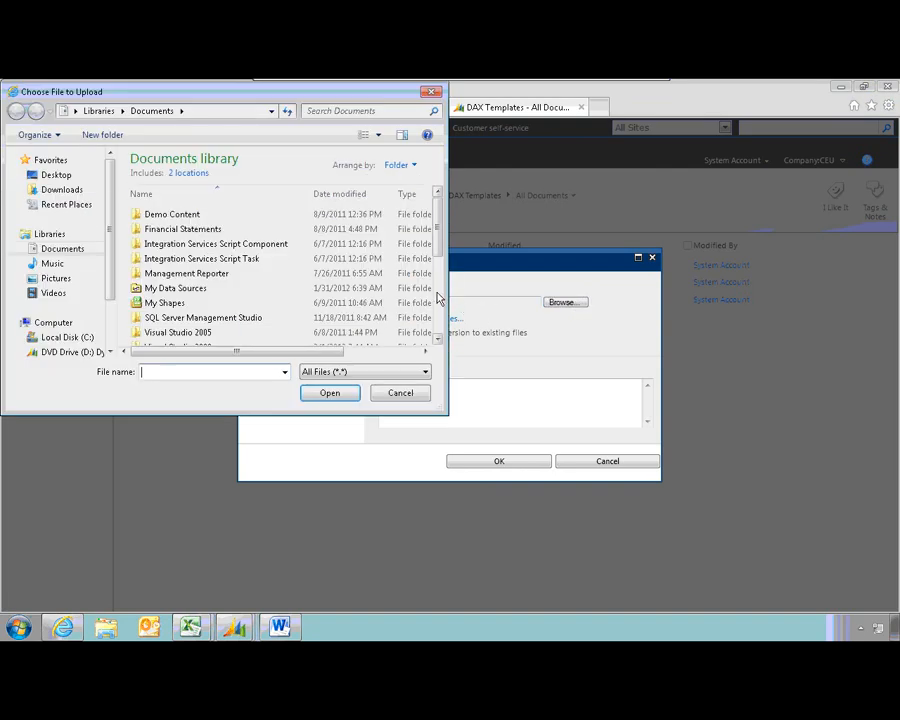
{"action": "left_click", "coordinate": [438, 300]}
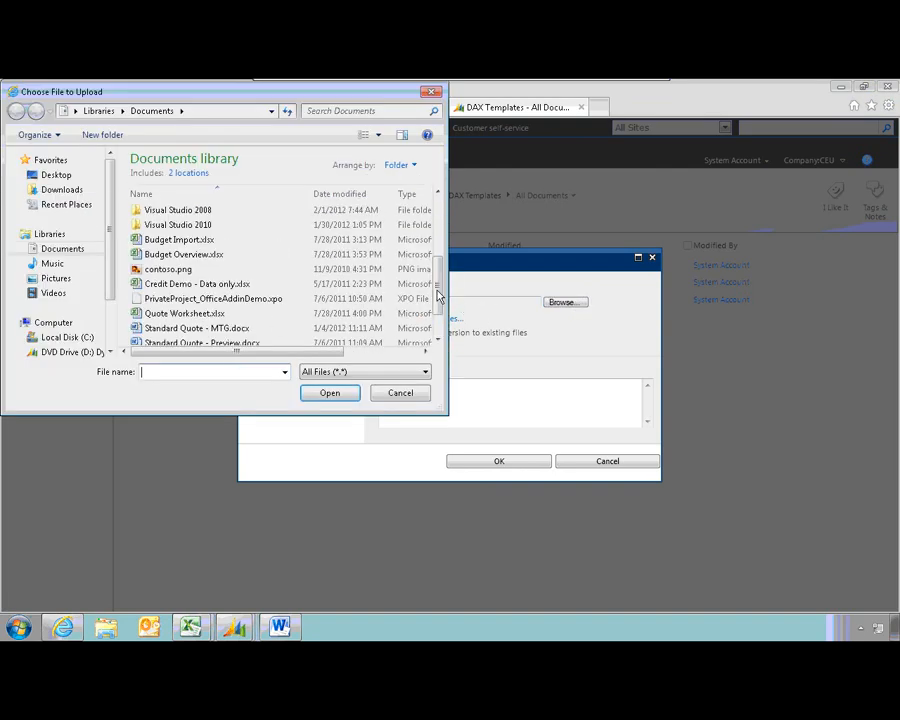
{"action": "scroll", "coordinate": [215, 323], "scroll_direction": "down", "scroll_amount": 1}
{"action": "left_click", "coordinate": [215, 323]}
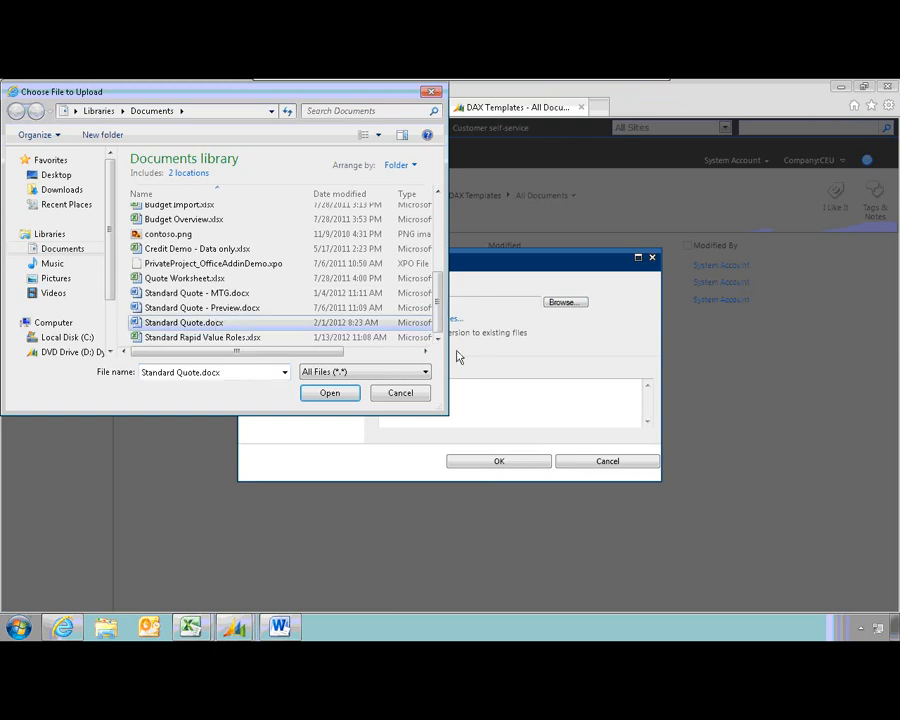
{"action": "left_click", "coordinate": [400, 393]}
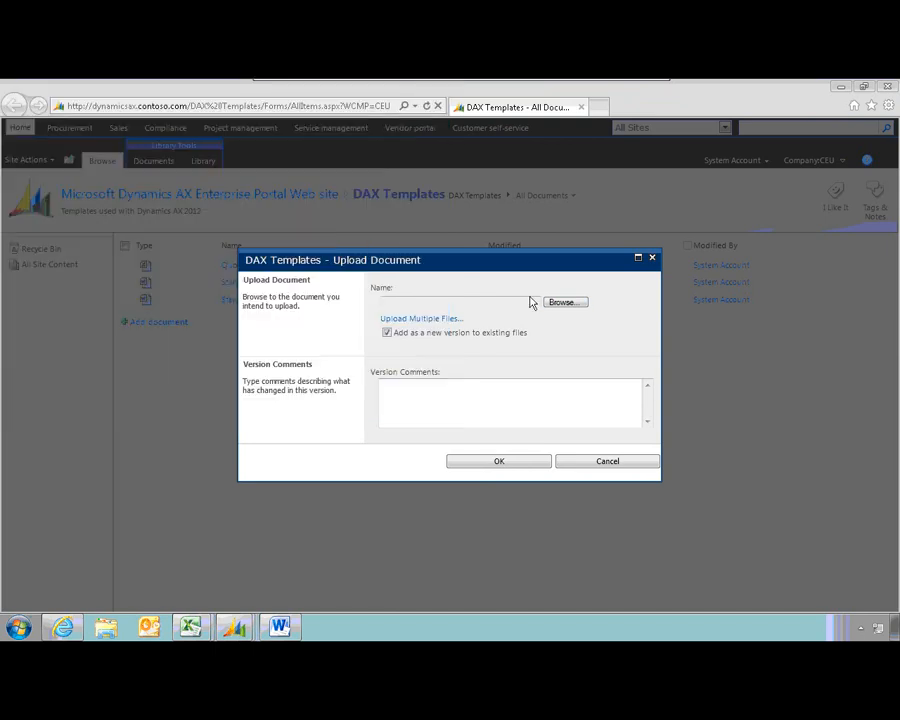
{"action": "key", "text": "Escape"}
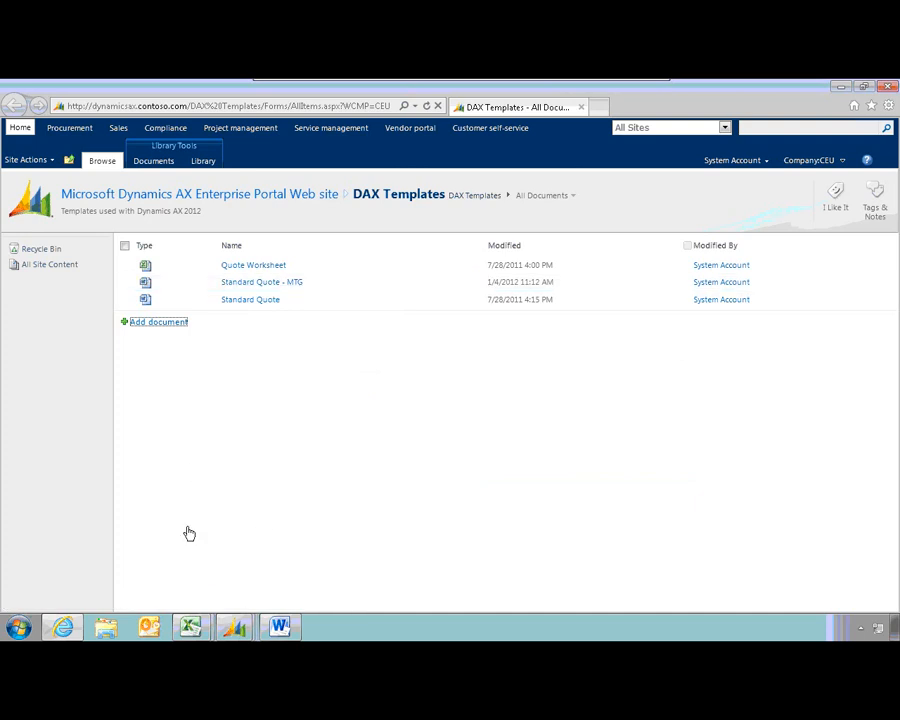
- Return to All quotations in Dynamics AX and generate a document for the Rainbow Hotel quotation marked Sent from the Standard Quote - MTG template
{"action": "left_click", "coordinate": [250, 625]}
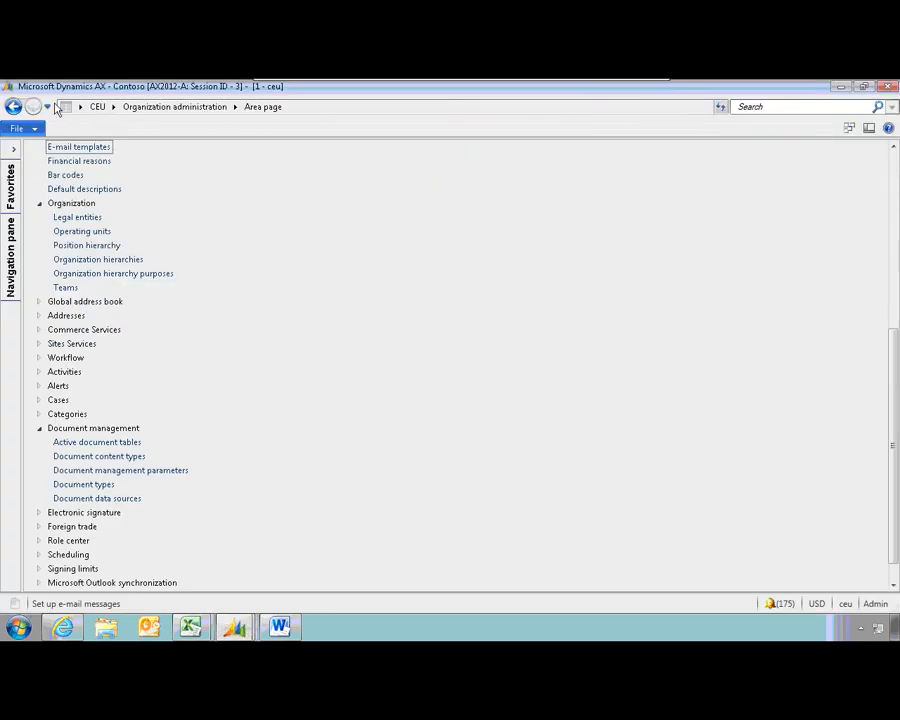
{"action": "left_click", "coordinate": [46, 106]}
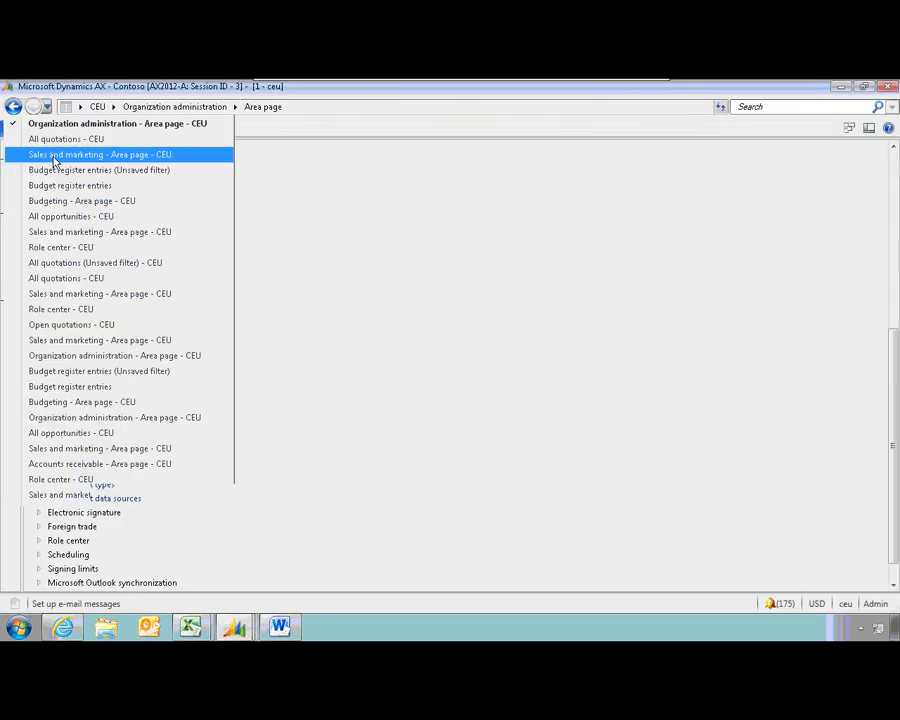
{"action": "left_click", "coordinate": [58, 140]}
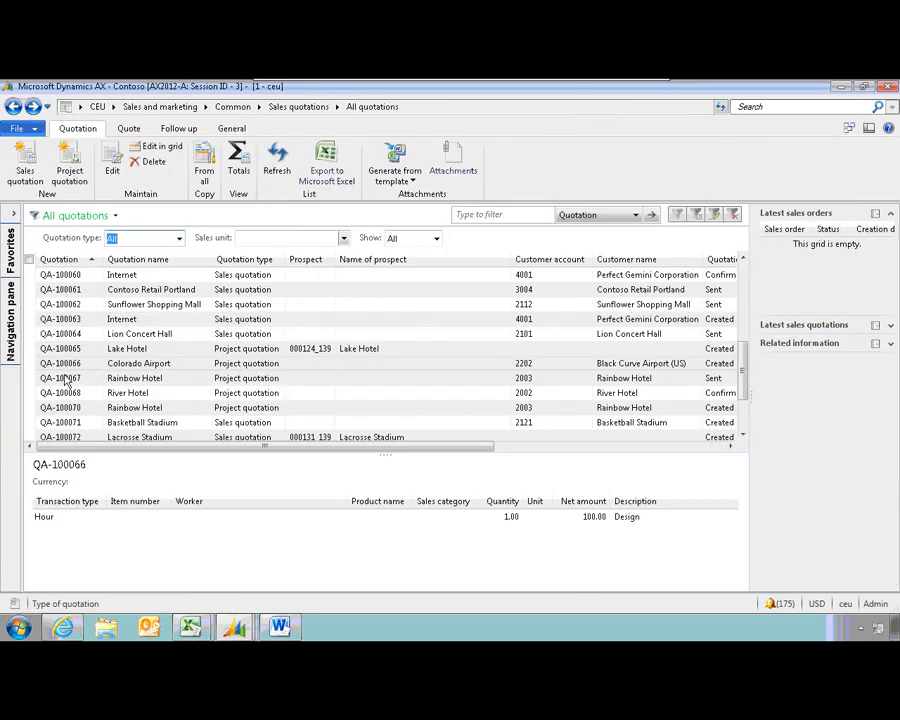
{"action": "left_click", "coordinate": [64, 379]}
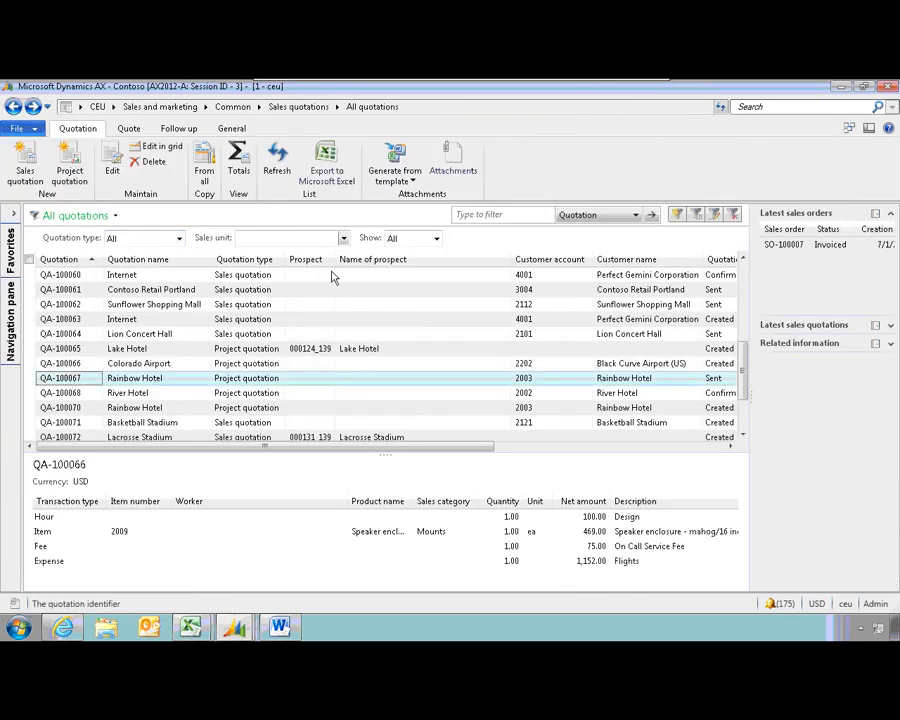
{"action": "left_click", "coordinate": [414, 183]}
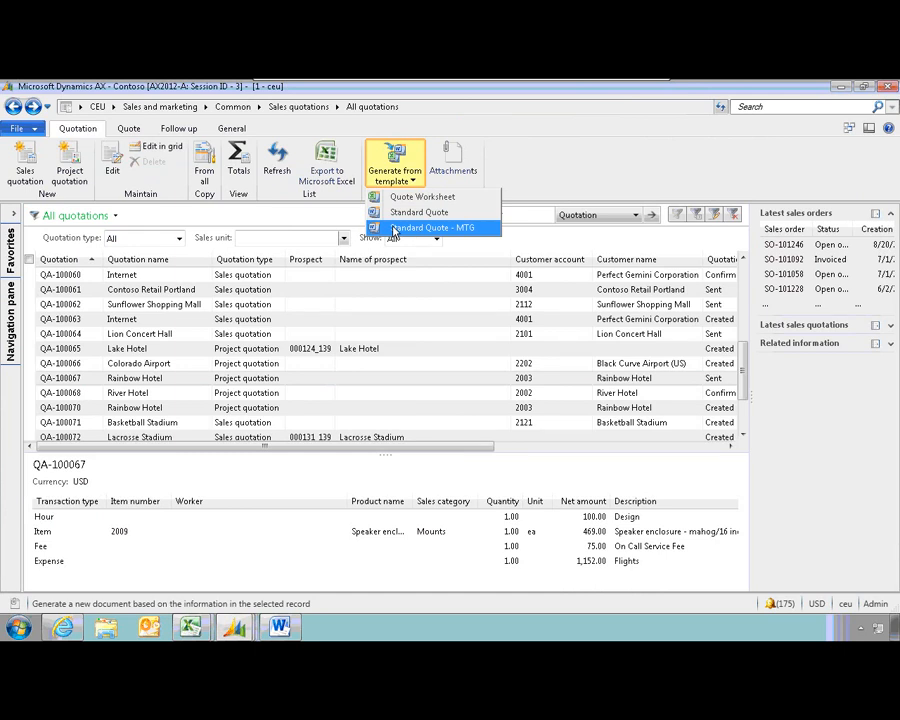
{"action": "left_click", "coordinate": [393, 230]}
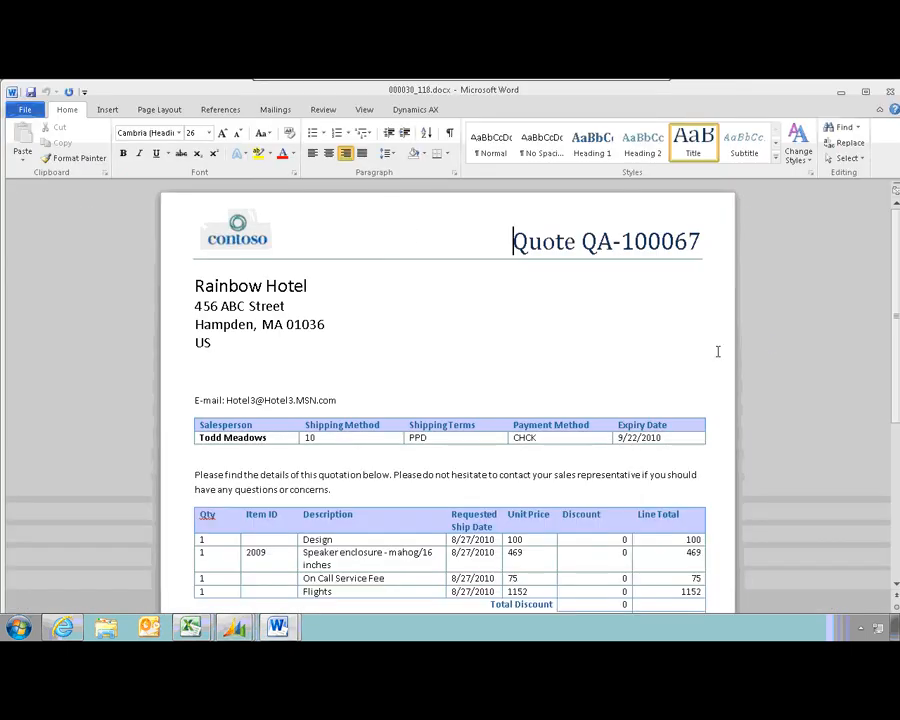
- Review the generated Rainbow Hotel quote from customer details to totals and close the document
{"action": "scroll", "coordinate": [765, 365], "scroll_direction": "down", "scroll_amount": 5}
{"action": "scroll", "coordinate": [790, 378], "scroll_direction": "up", "scroll_amount": 4}
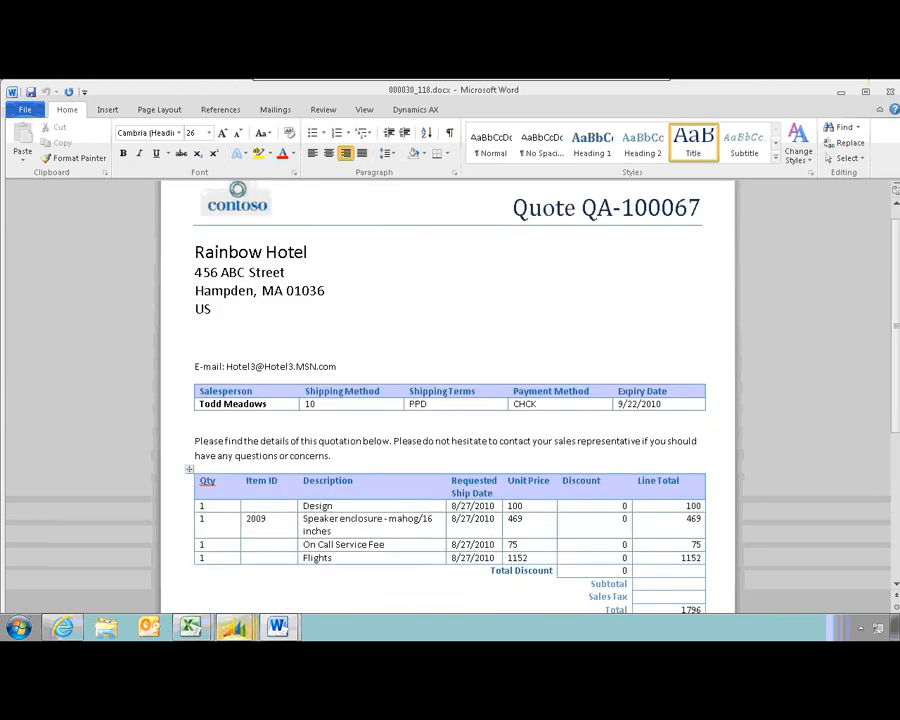
{"action": "left_click", "coordinate": [889, 92]}
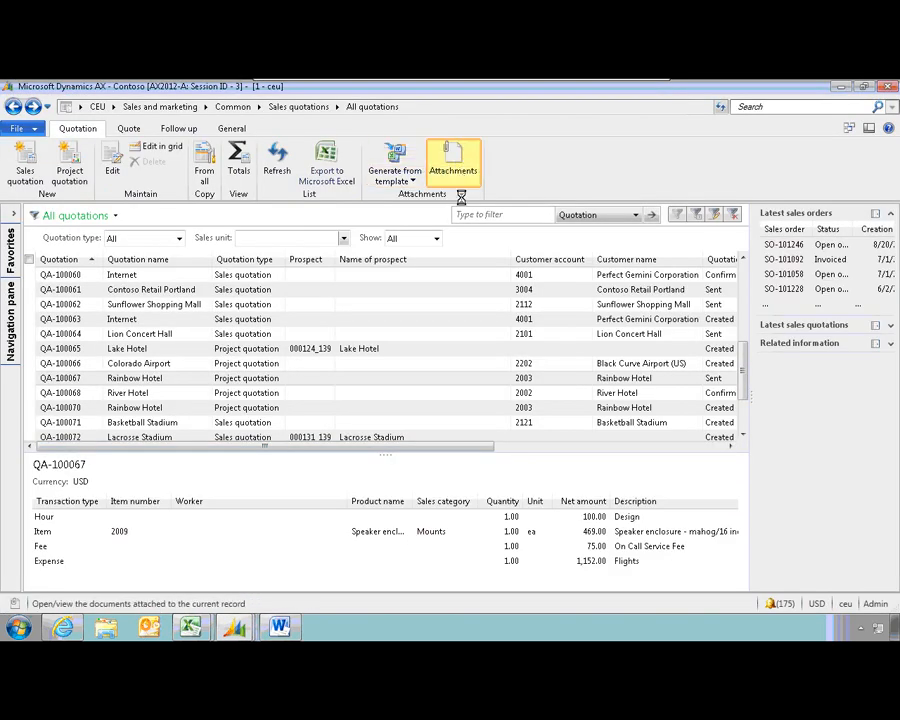
- Open the Rainbow Hotel quotation's attachments, check the Standard Quote - MTG document dated 2/1/2012, and close the attachments form
{"action": "left_click", "coordinate": [470, 186]}
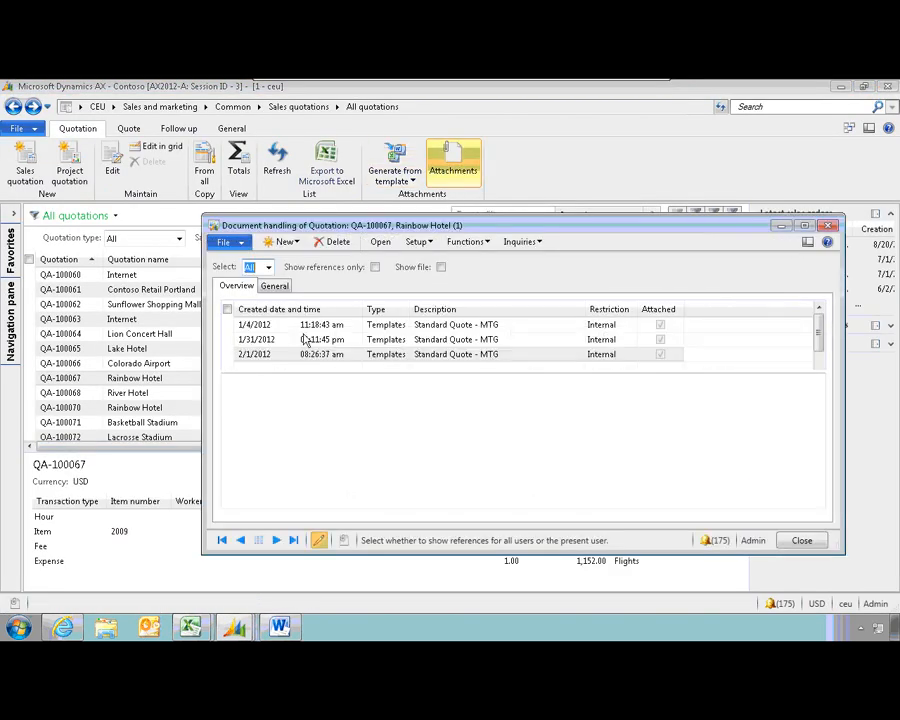
{"action": "left_click", "coordinate": [243, 358]}
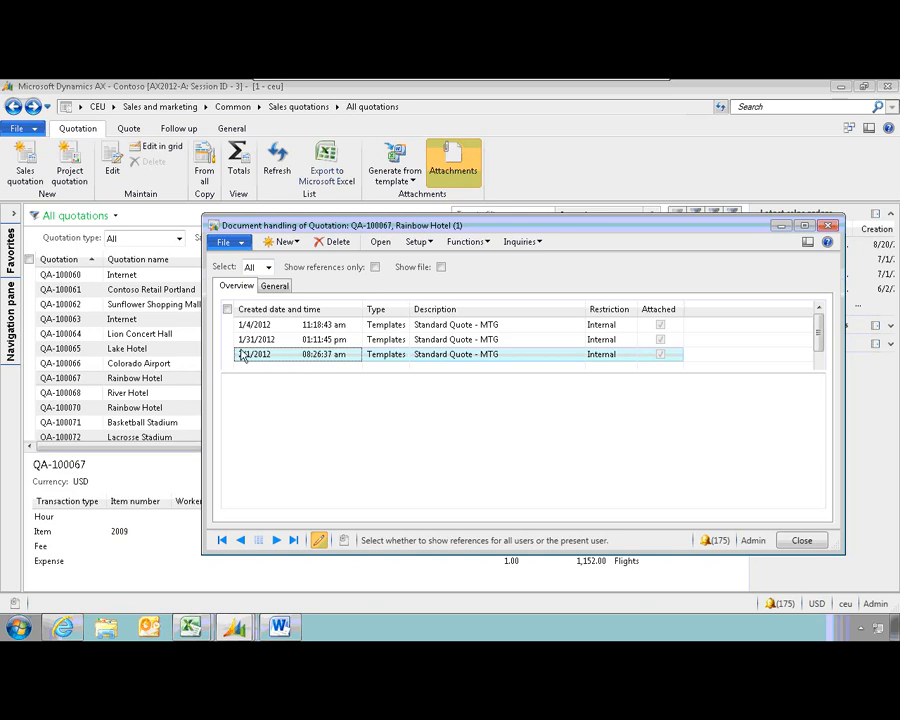
{"action": "left_click", "coordinate": [802, 541]}
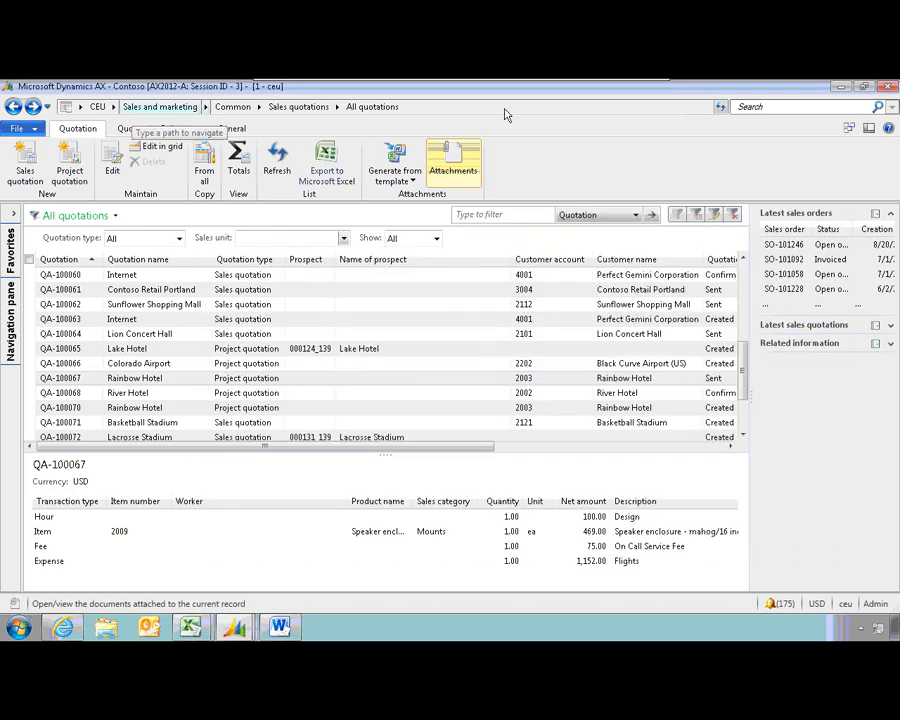
- Minimize the remote session, switch to the Office Add ins Webinar presentation in PowerPoint, and present it up to the Questions slide
{"action": "mouse_move", "coordinate": [578, 86]}
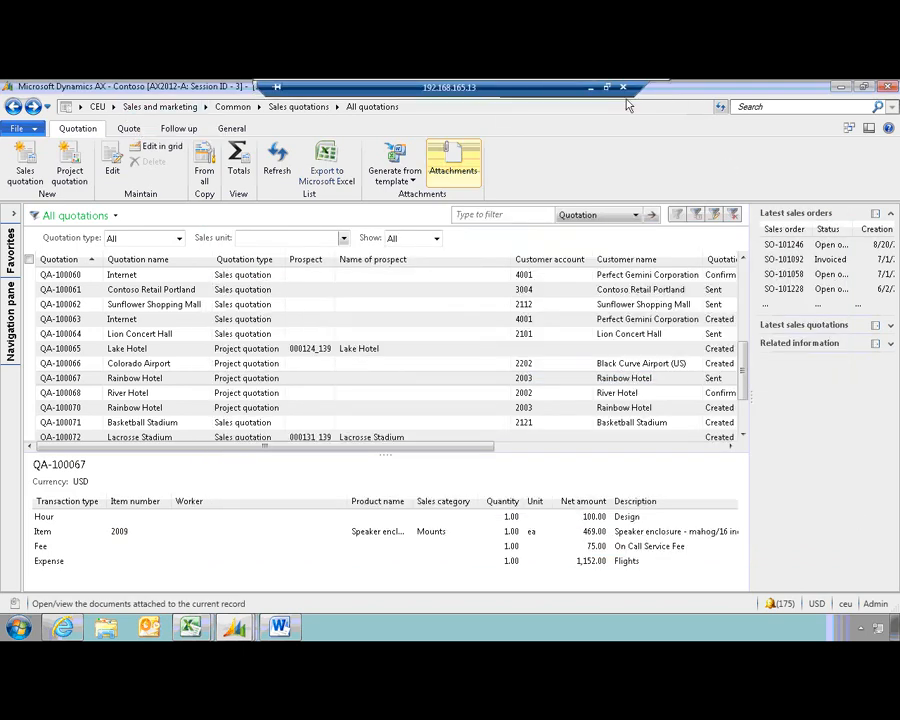
{"action": "left_click", "coordinate": [591, 87]}
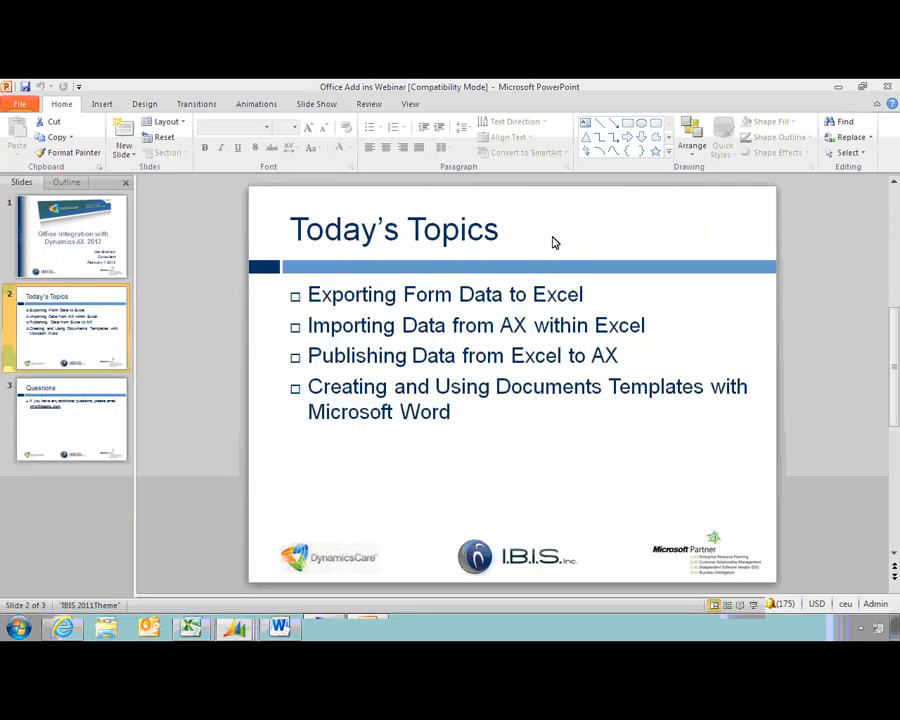
{"action": "scroll", "coordinate": [554, 243], "scroll_direction": "down", "scroll_amount": 1}
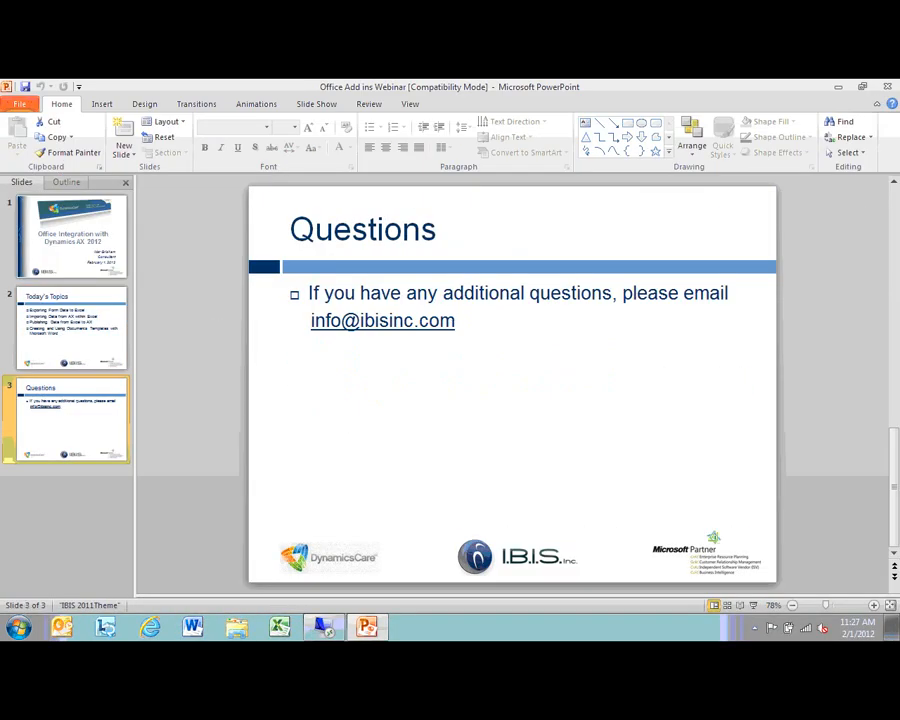
{"action": "key", "text": "F5"}
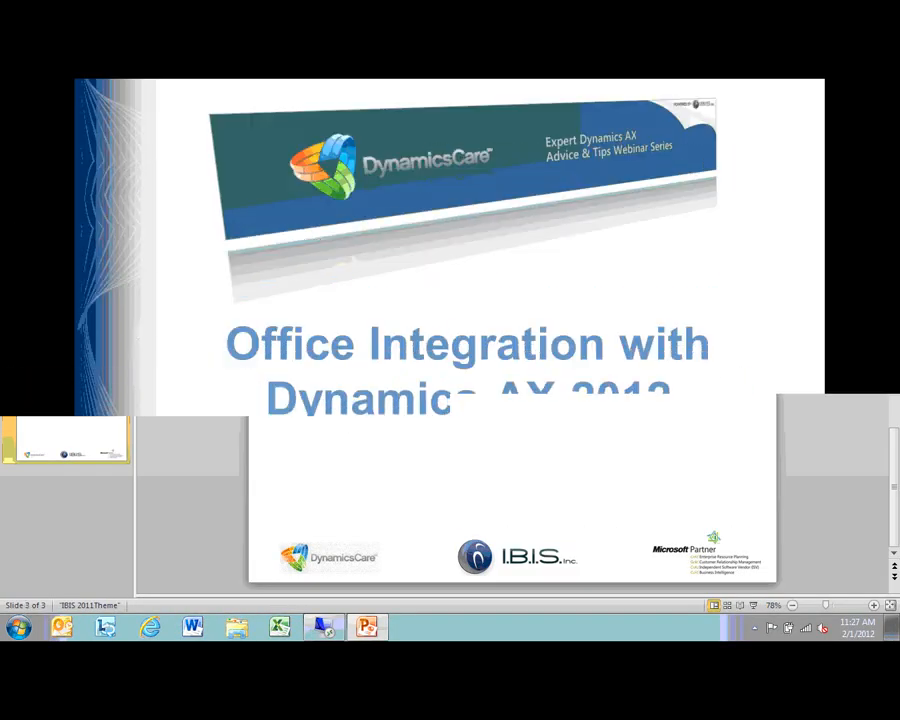
{"action": "left_click", "coordinate": [318, 169]}
{"action": "left_click", "coordinate": [318, 169]}
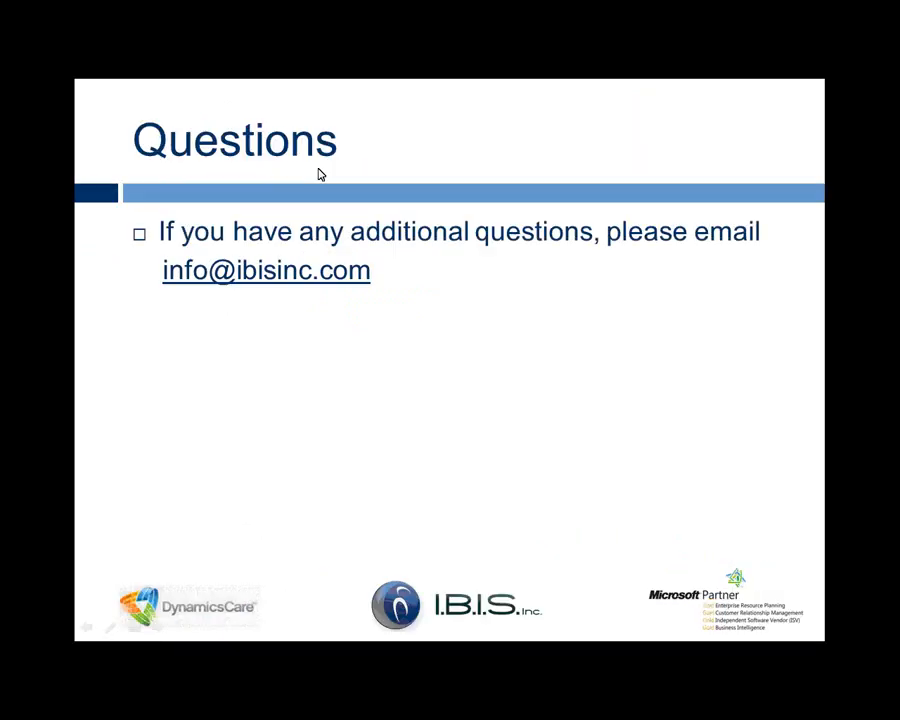